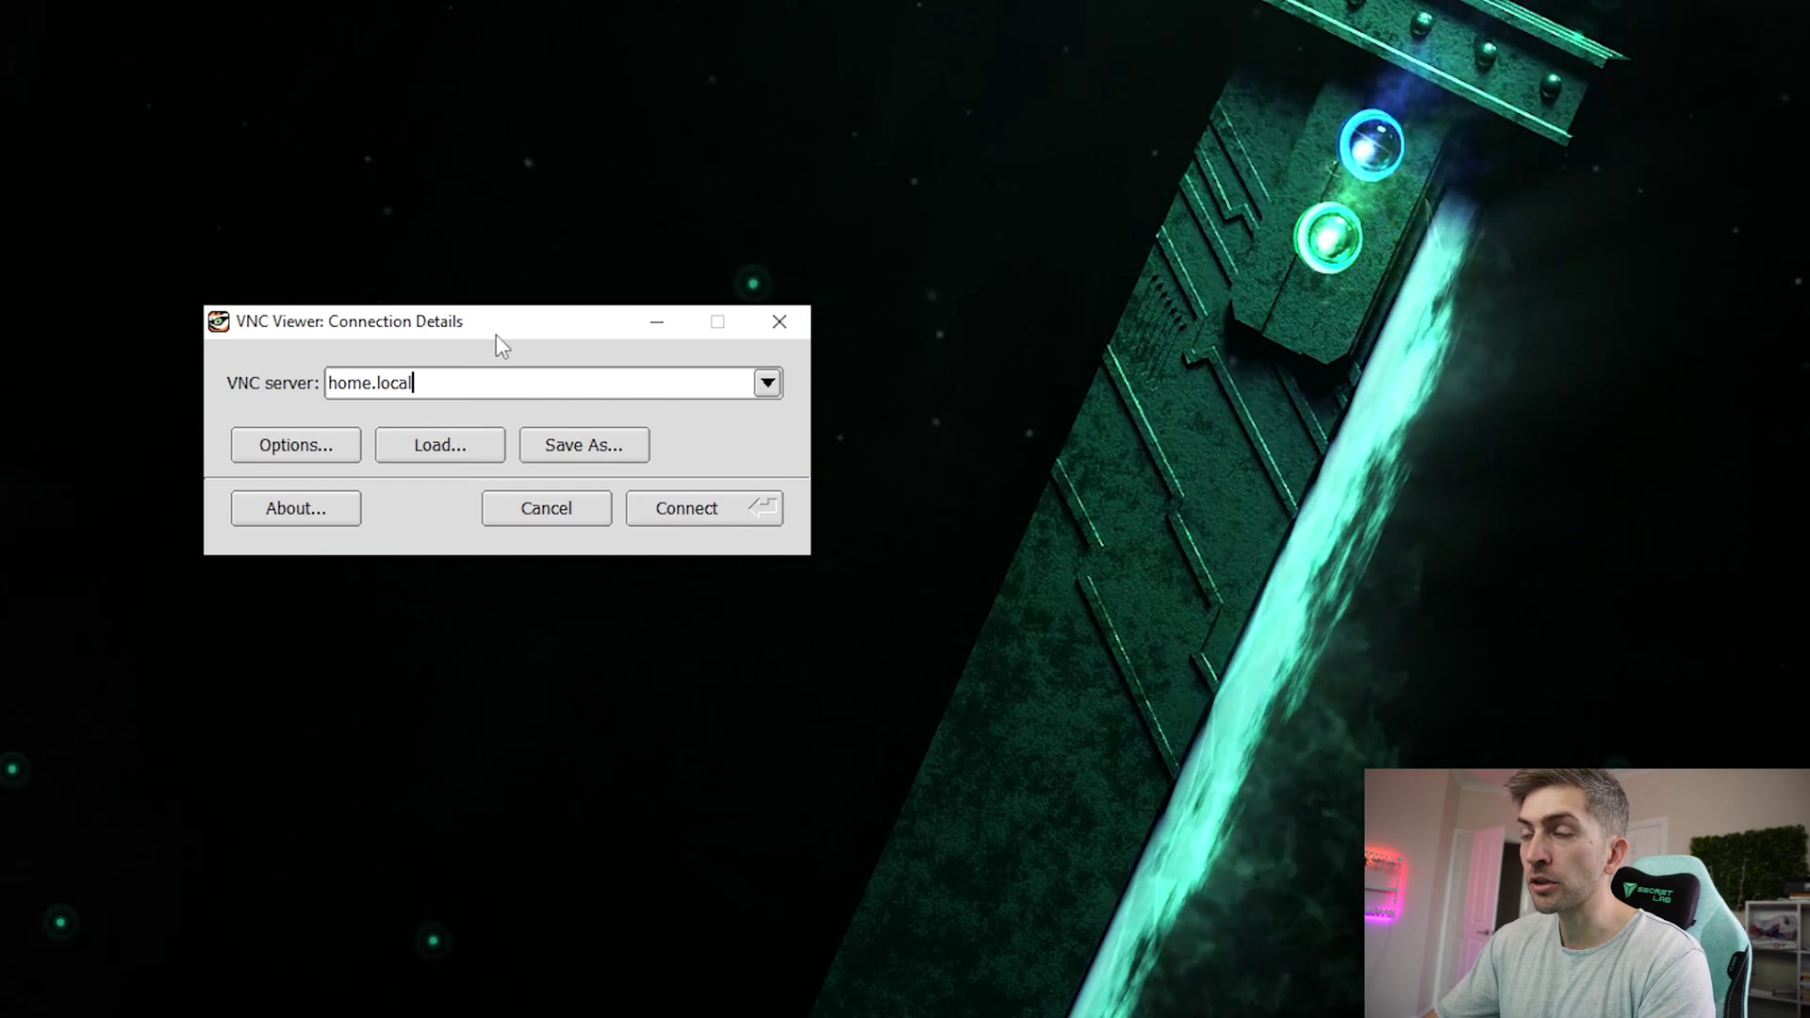
Step: Log in to the home.local VNC server with the account username and password, then reposition the remote window
{"action": "left_click", "coordinate": [704, 506]}
{"action": "type", "text": "dolding"}
{"action": "key", "text": "Tab"}
{"action": "type", "text": "**********"}
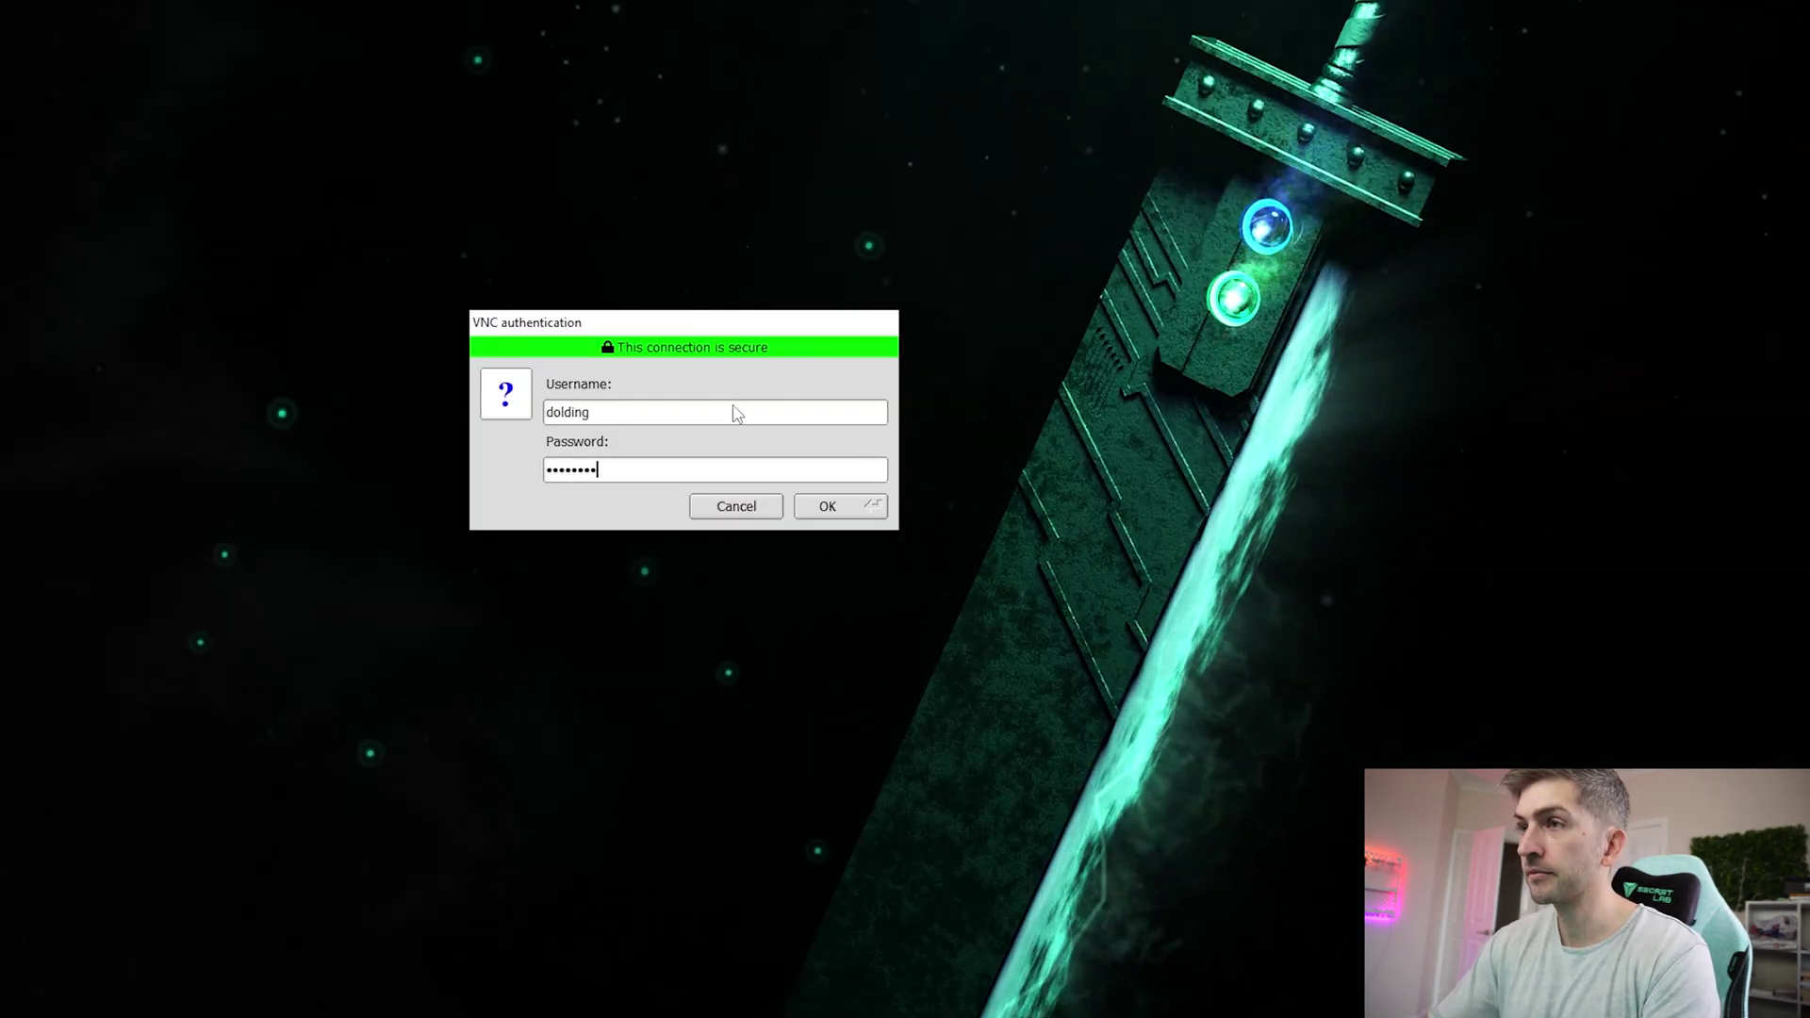
{"action": "key", "text": "Return"}
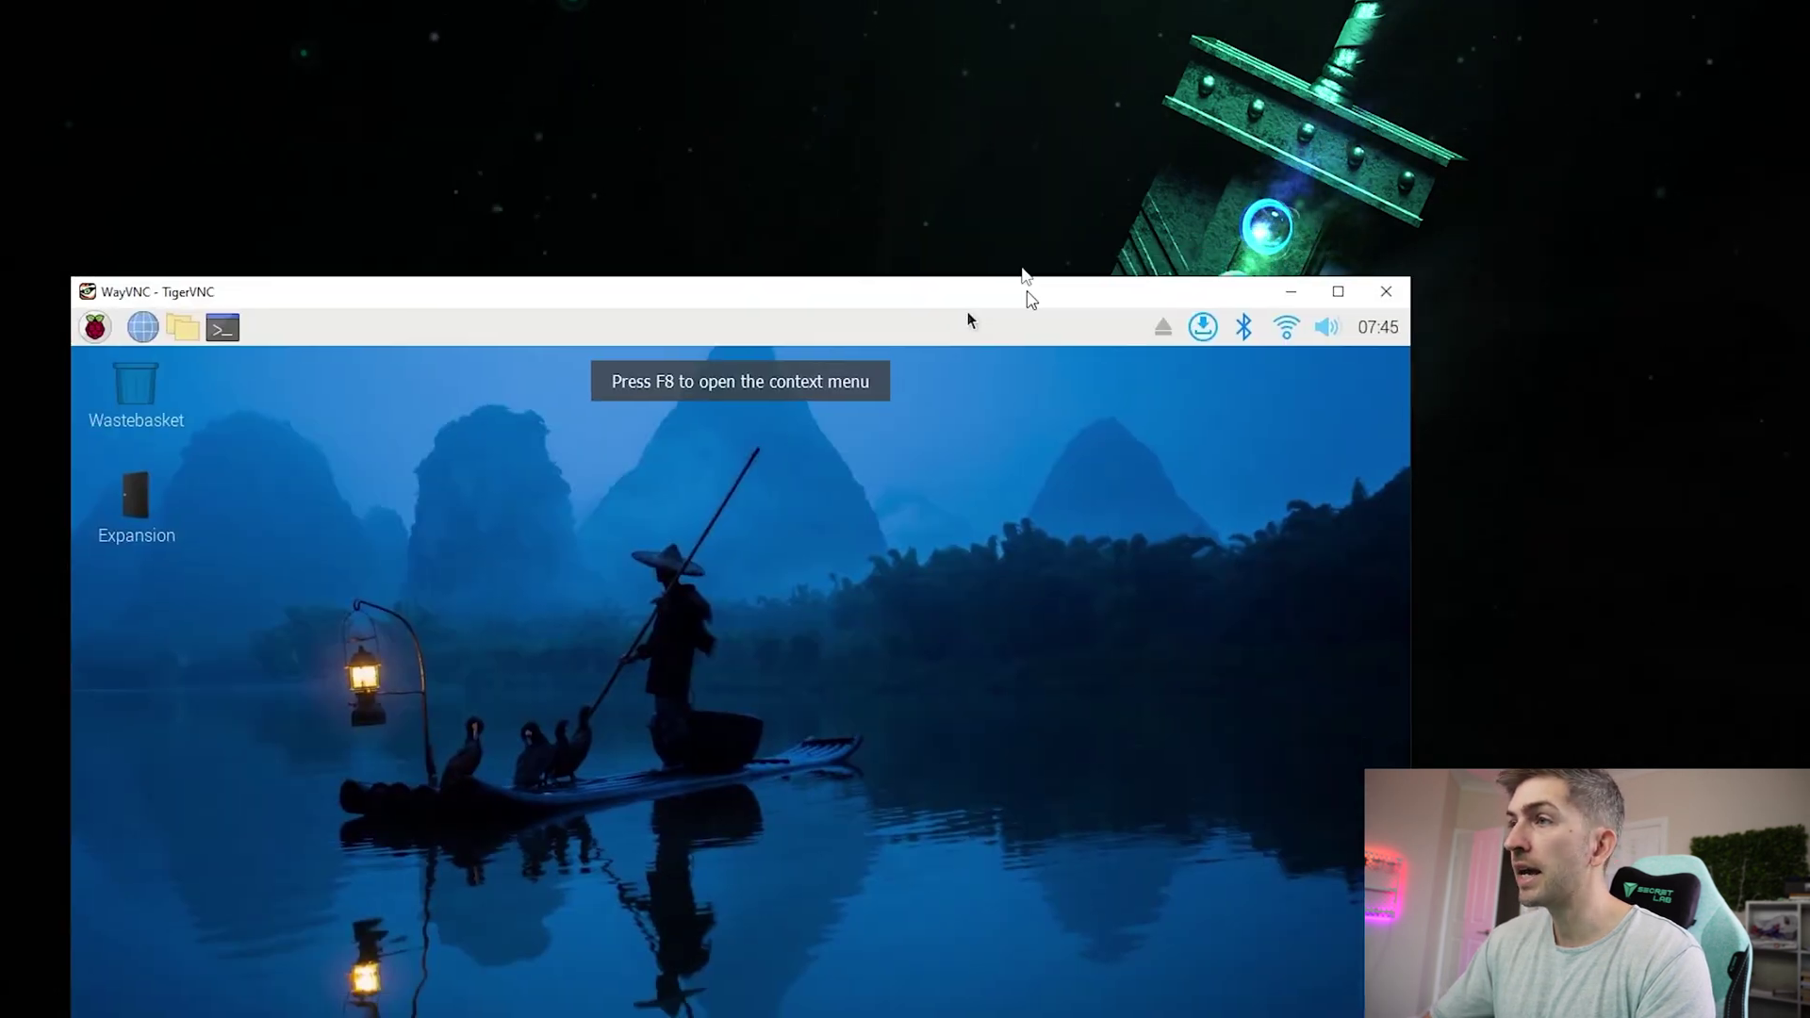
{"action": "left_click_drag", "start_coordinate": [1031, 300], "coordinate": [1172, 138]}
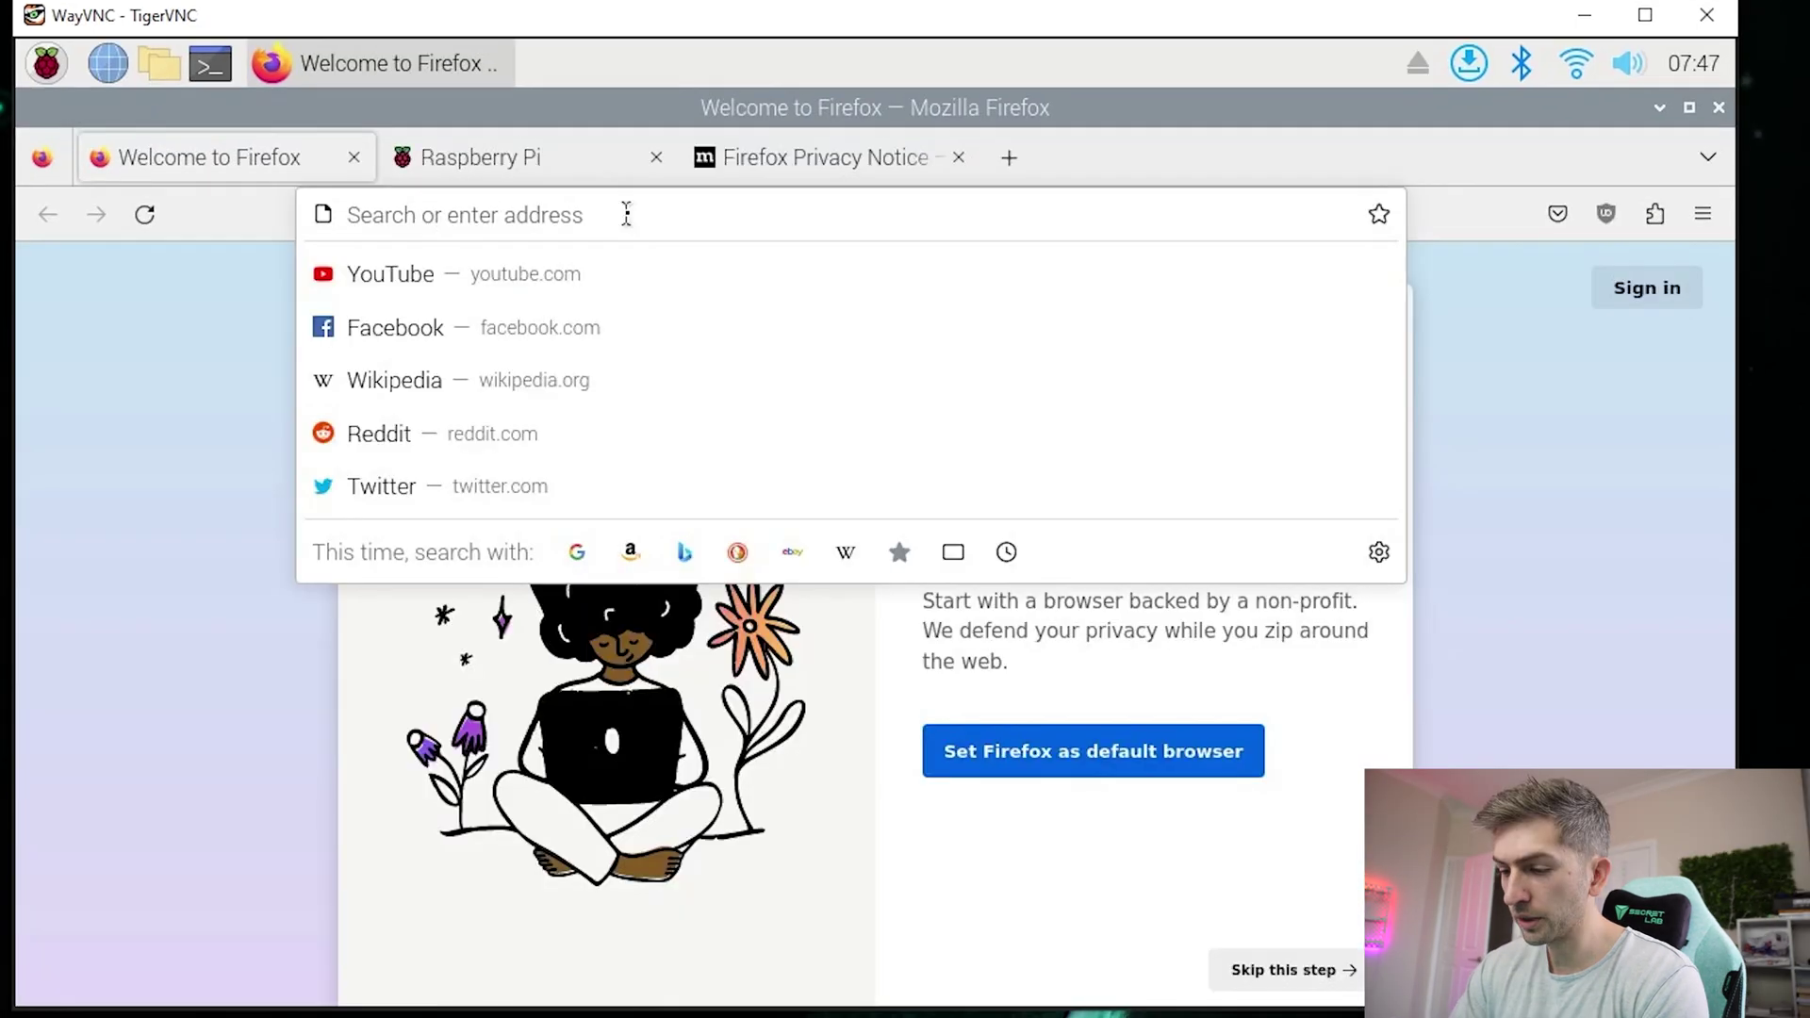
Step: Search Google for 'jellyfin' and go through Downloads > Server to the Linux tab
{"action": "type", "text": "jellyfin"}
{"action": "key", "text": "Return"}
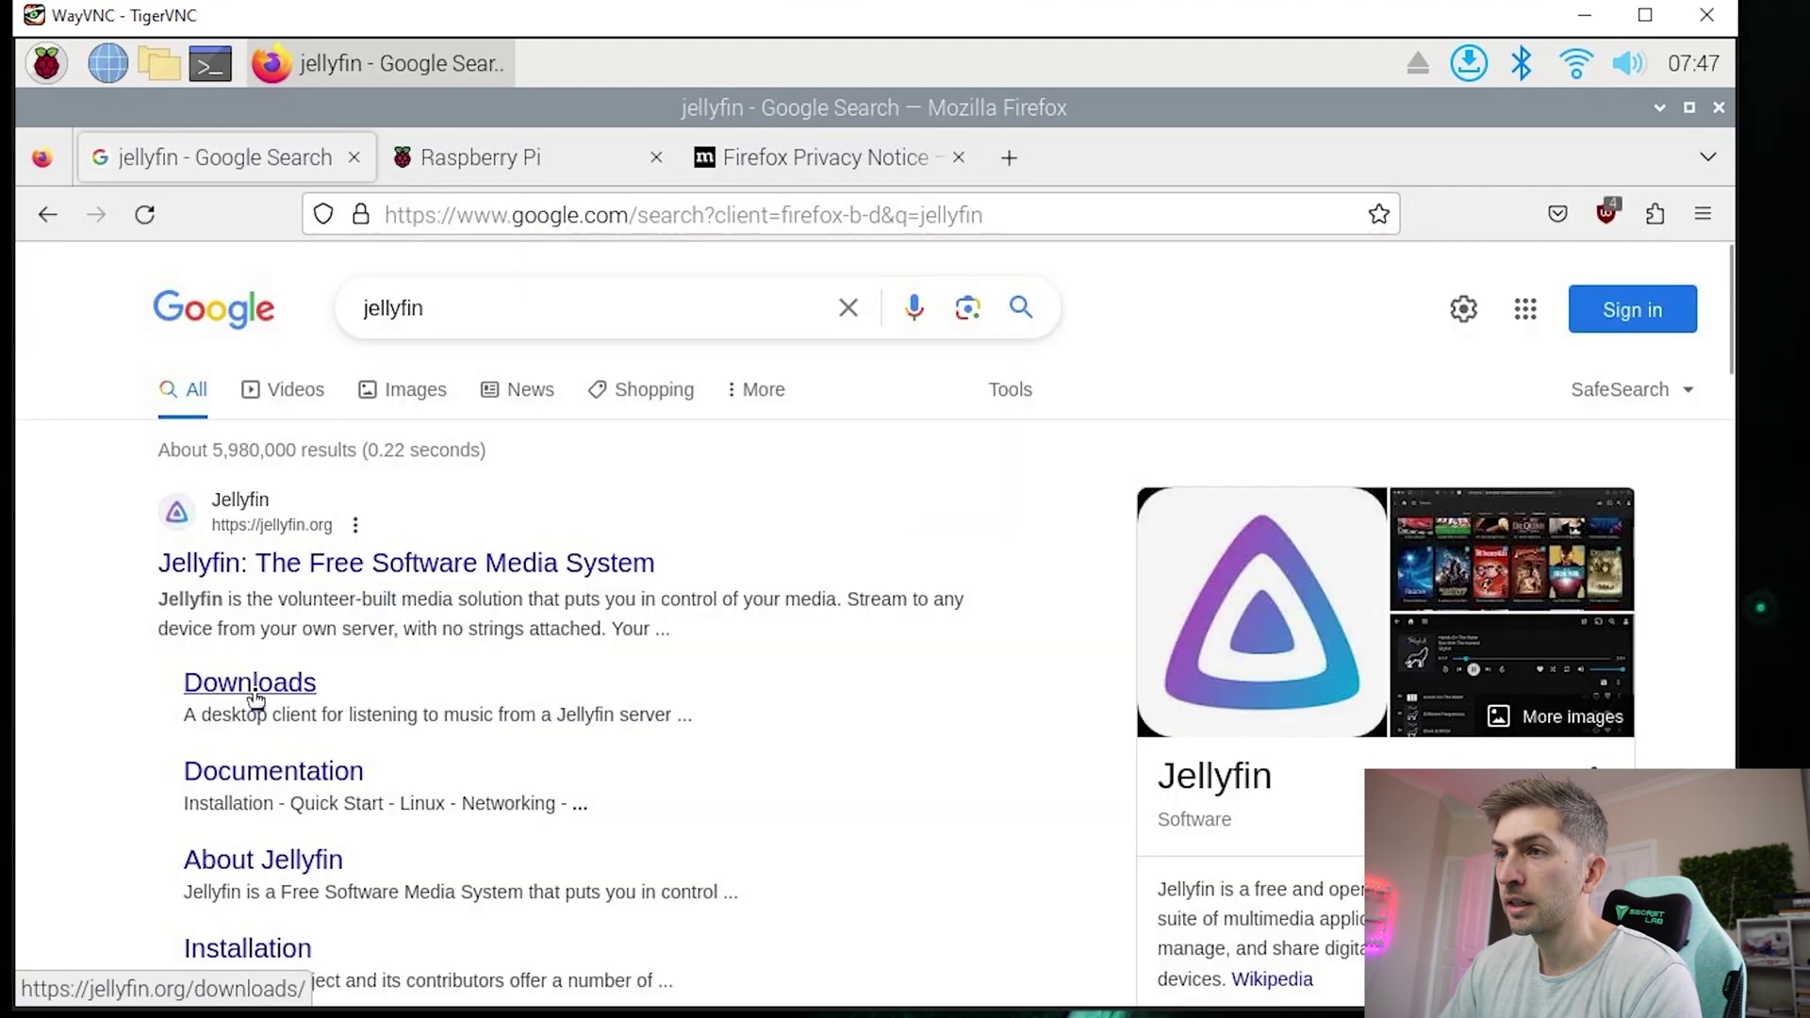
{"action": "left_click", "coordinate": [276, 688]}
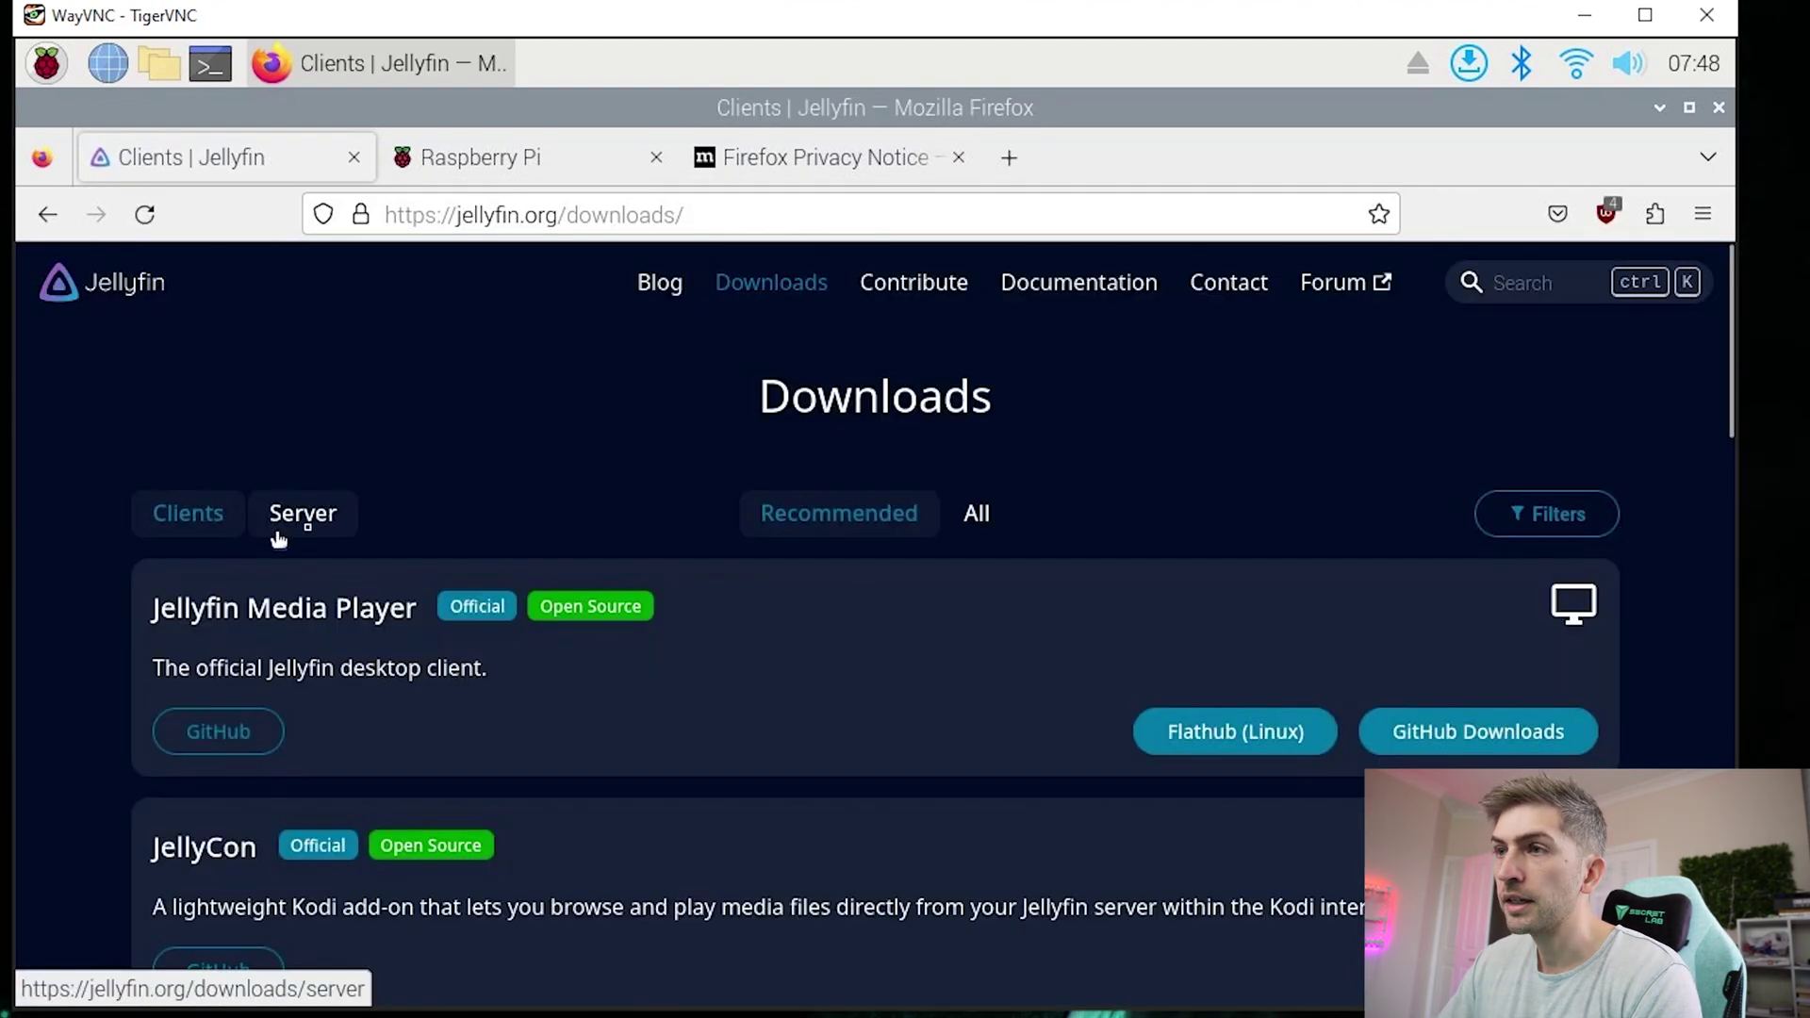
{"action": "left_click", "coordinate": [326, 525]}
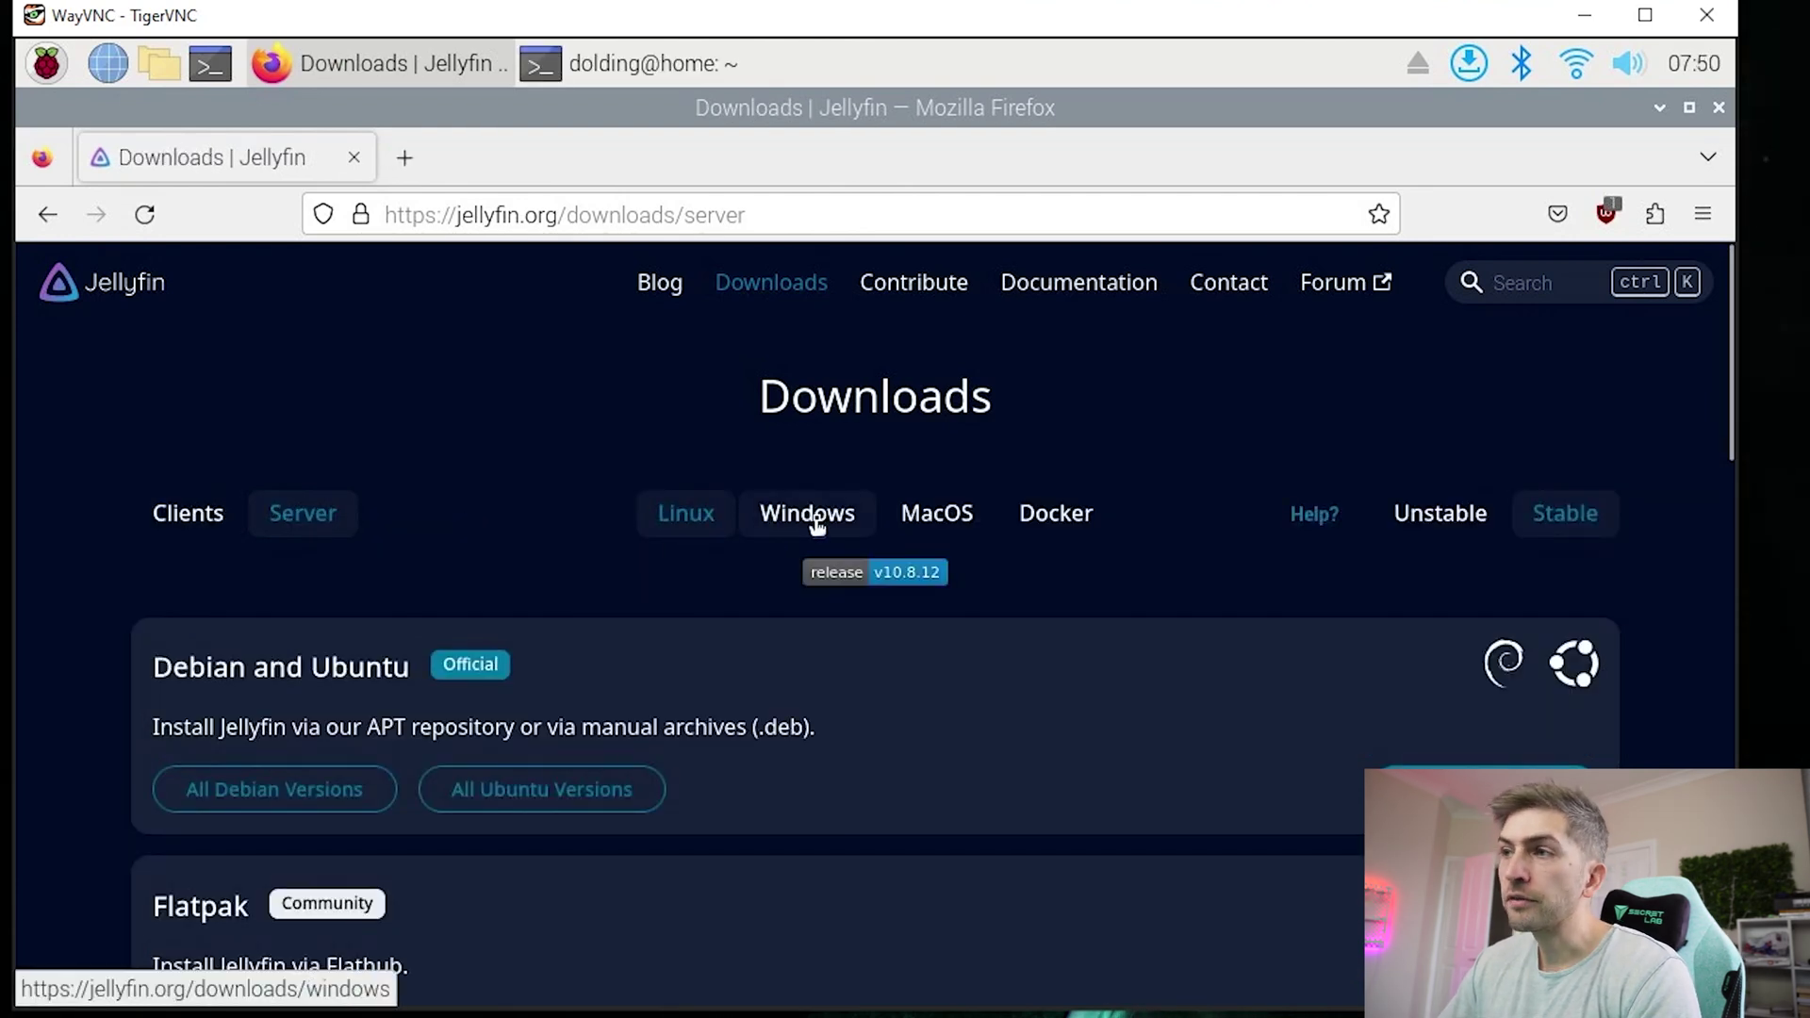
{"action": "left_click", "coordinate": [813, 518]}
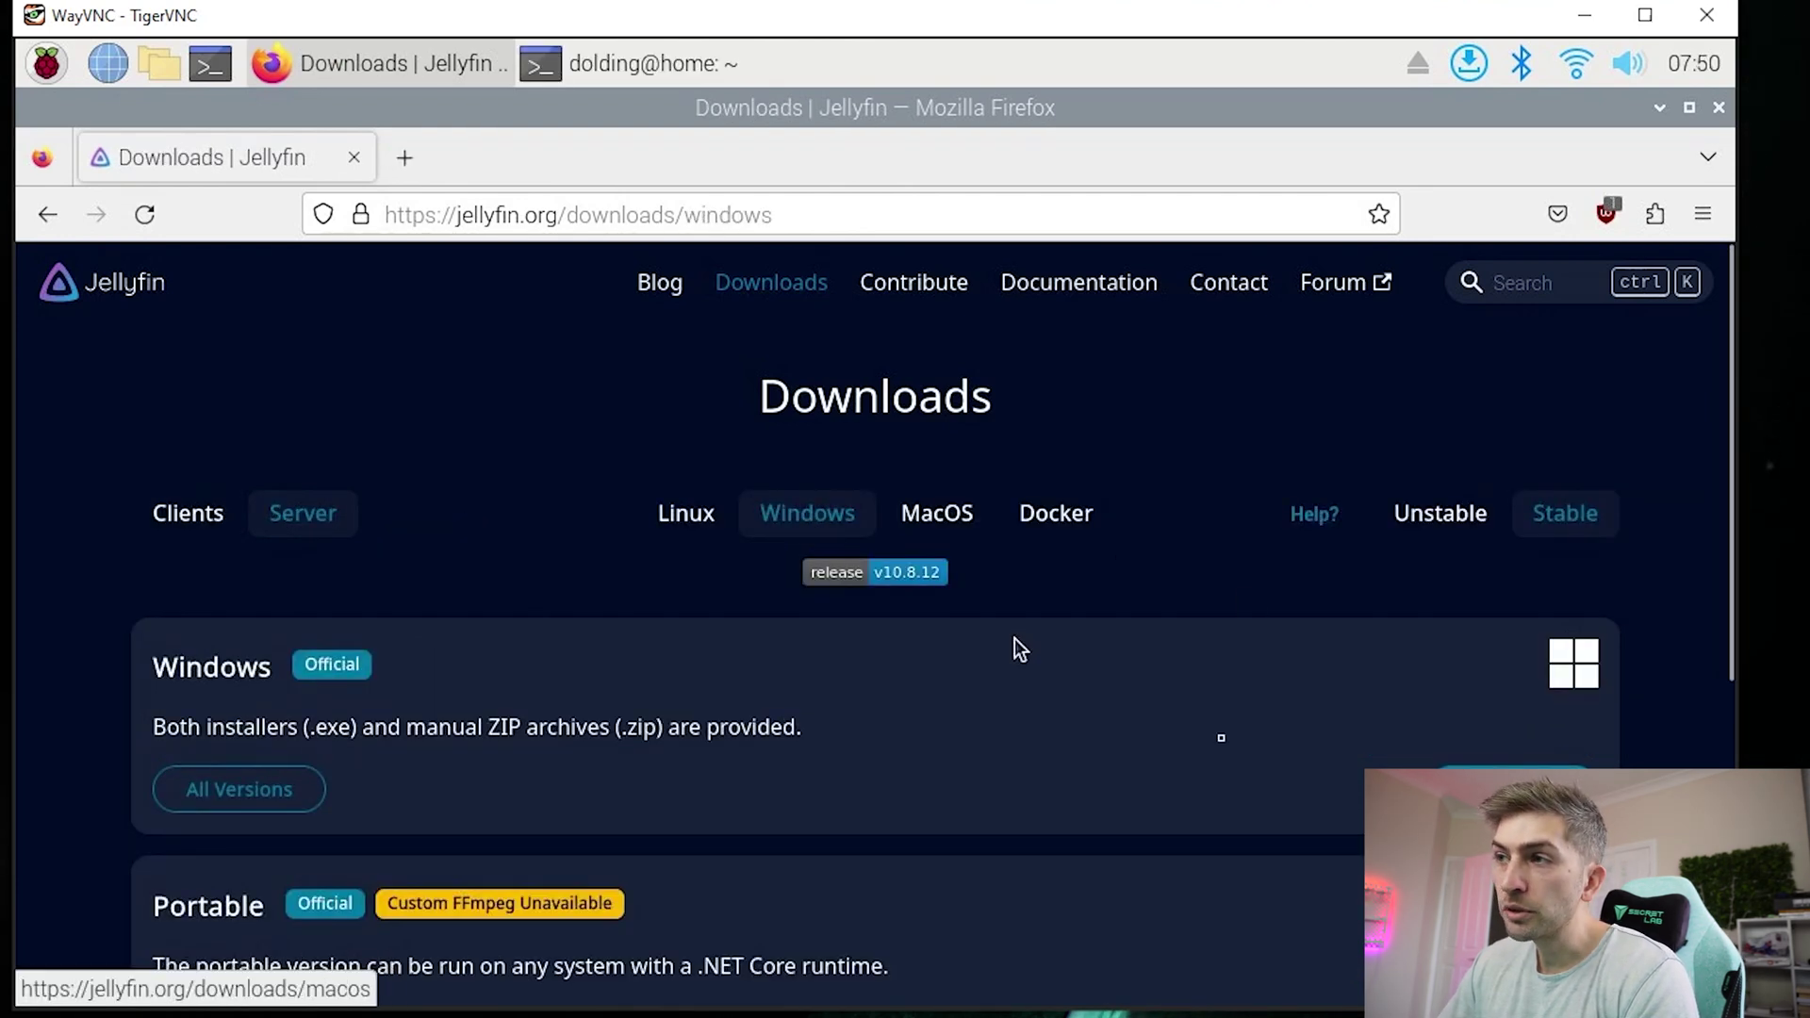
{"action": "left_click", "coordinate": [691, 520]}
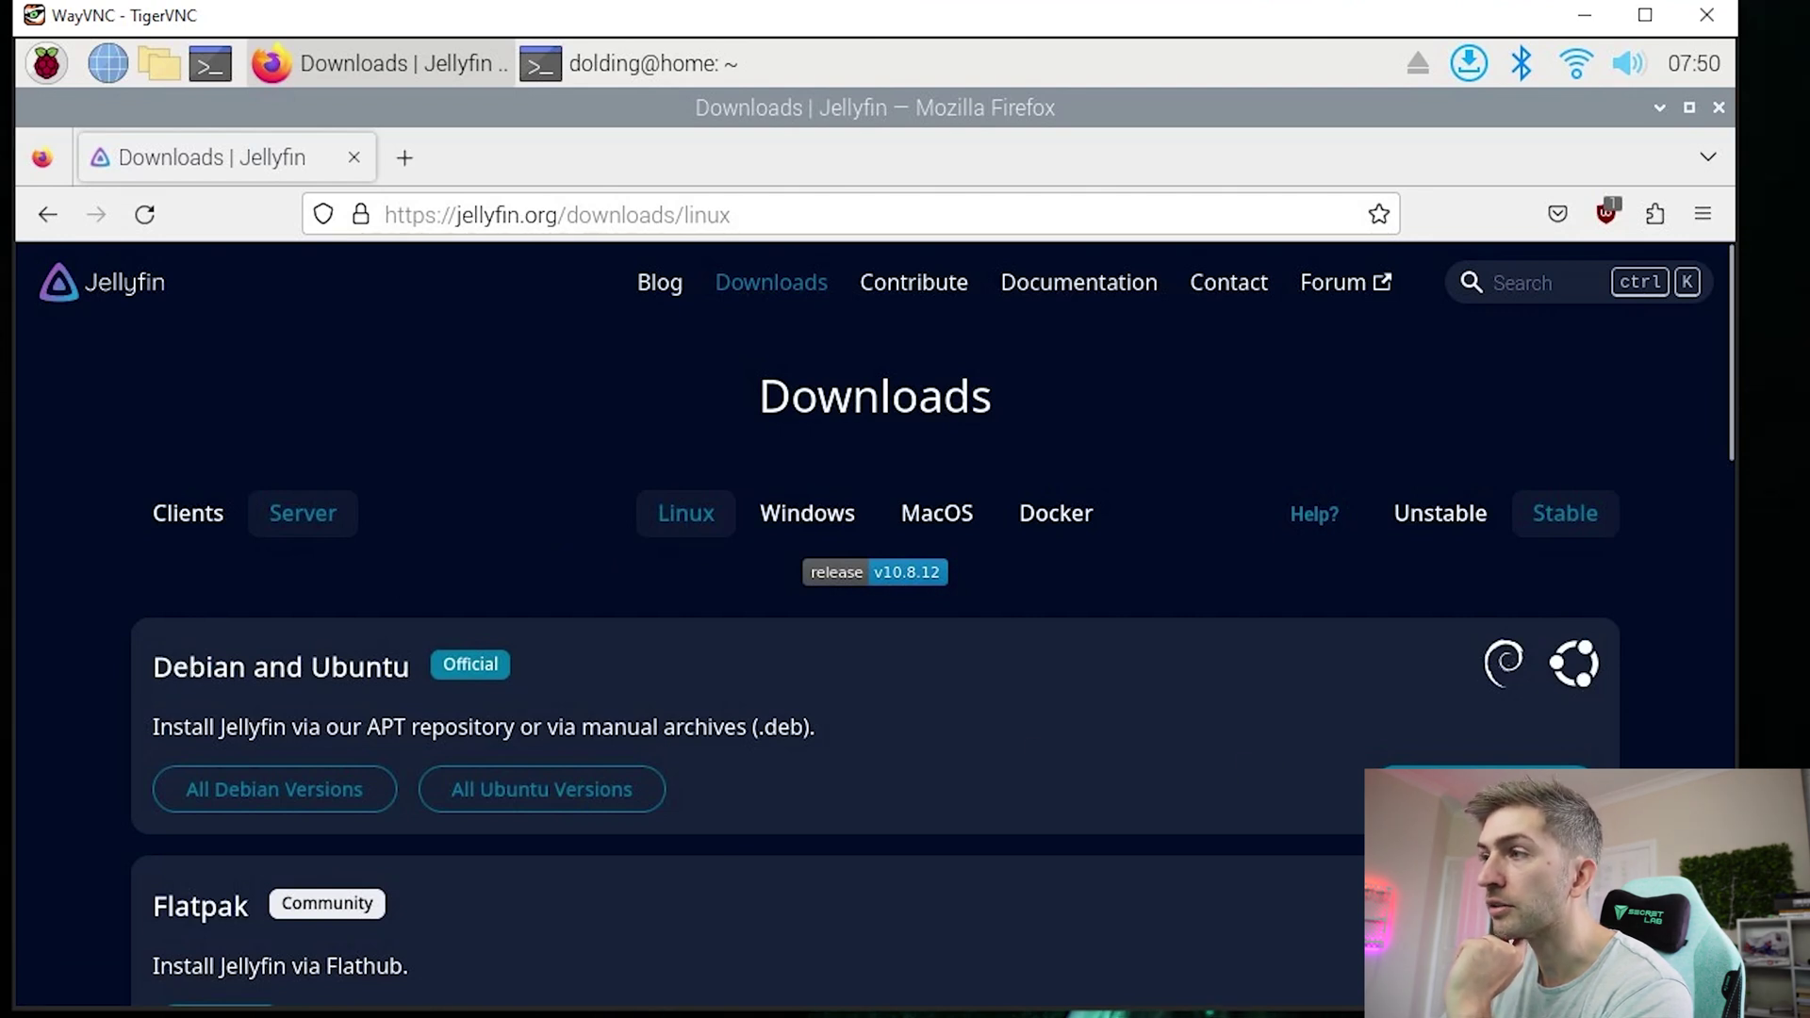
Step: Copy the curl install command from the Jellyfin Linux downloads page
{"action": "scroll", "coordinate": [849, 566], "scroll_direction": "down", "scroll_amount": 3}
{"action": "triple_click", "coordinate": [768, 632]}
{"action": "right_click", "coordinate": [767, 626]}
{"action": "left_click", "coordinate": [850, 279]}
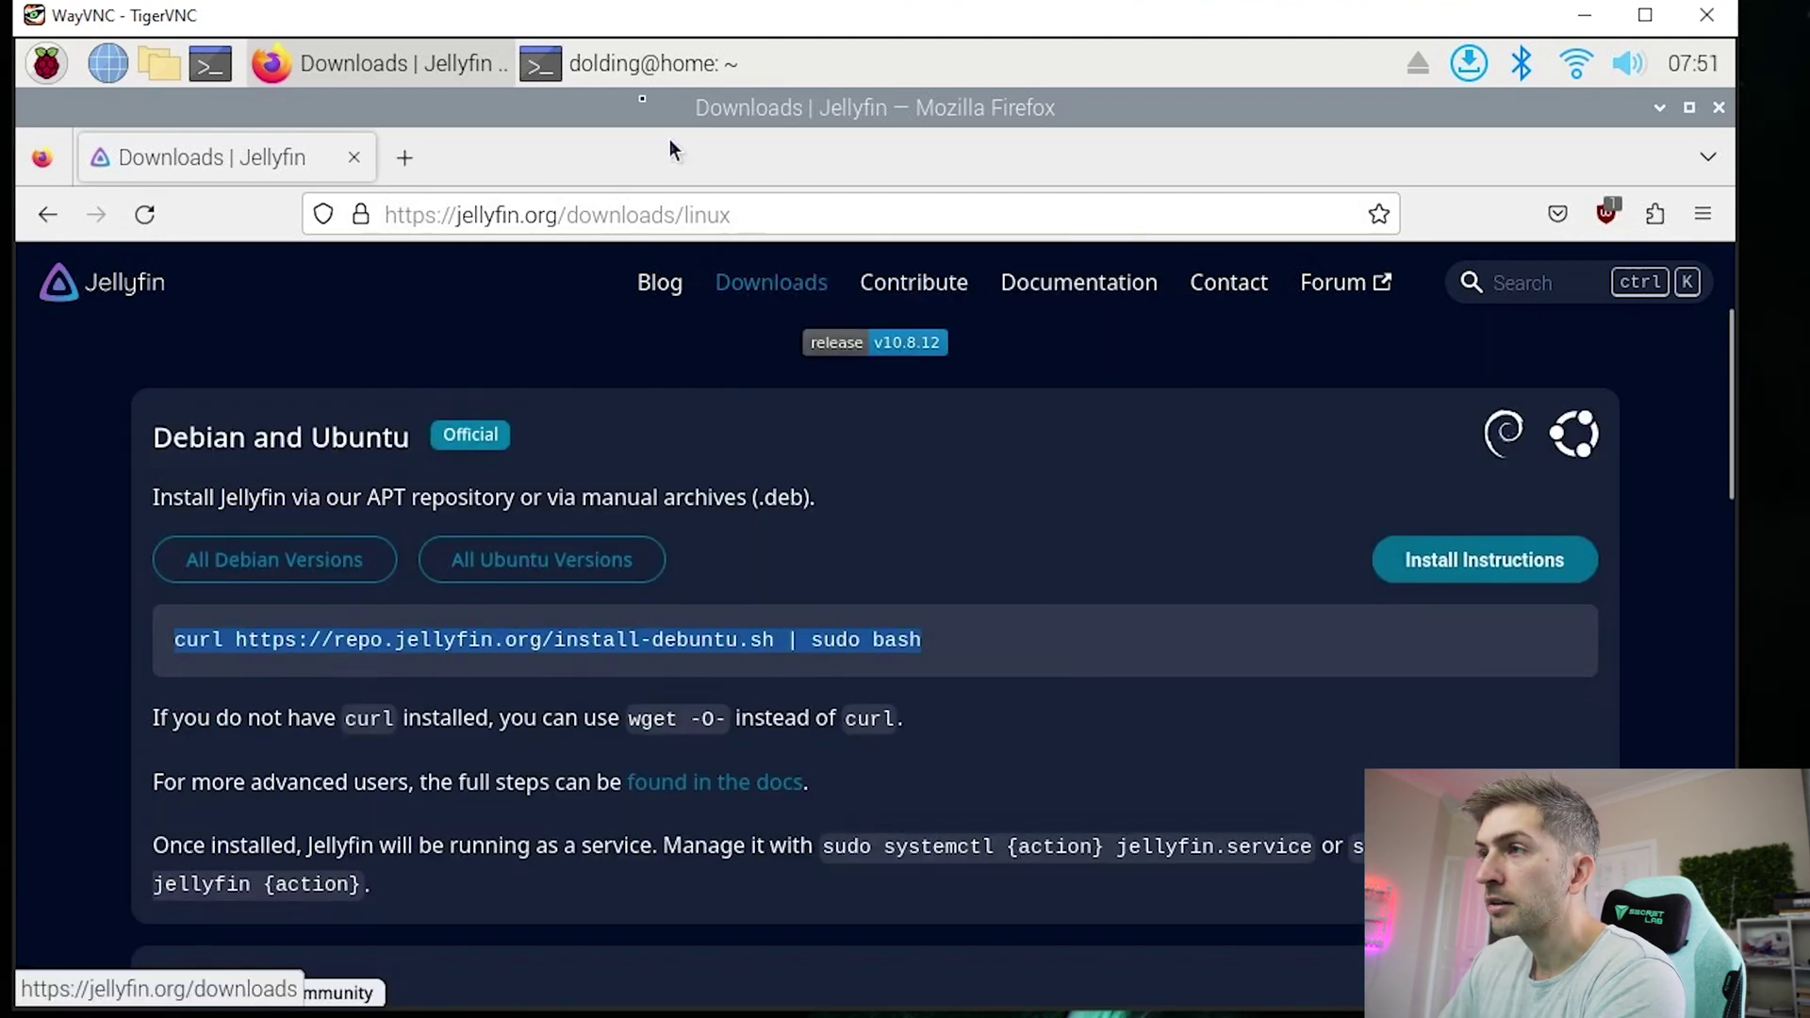
Step: Run the install script in LXTerminal and select the printed :8096 server address
{"action": "left_click", "coordinate": [587, 61]}
{"action": "right_click", "coordinate": [740, 345]}
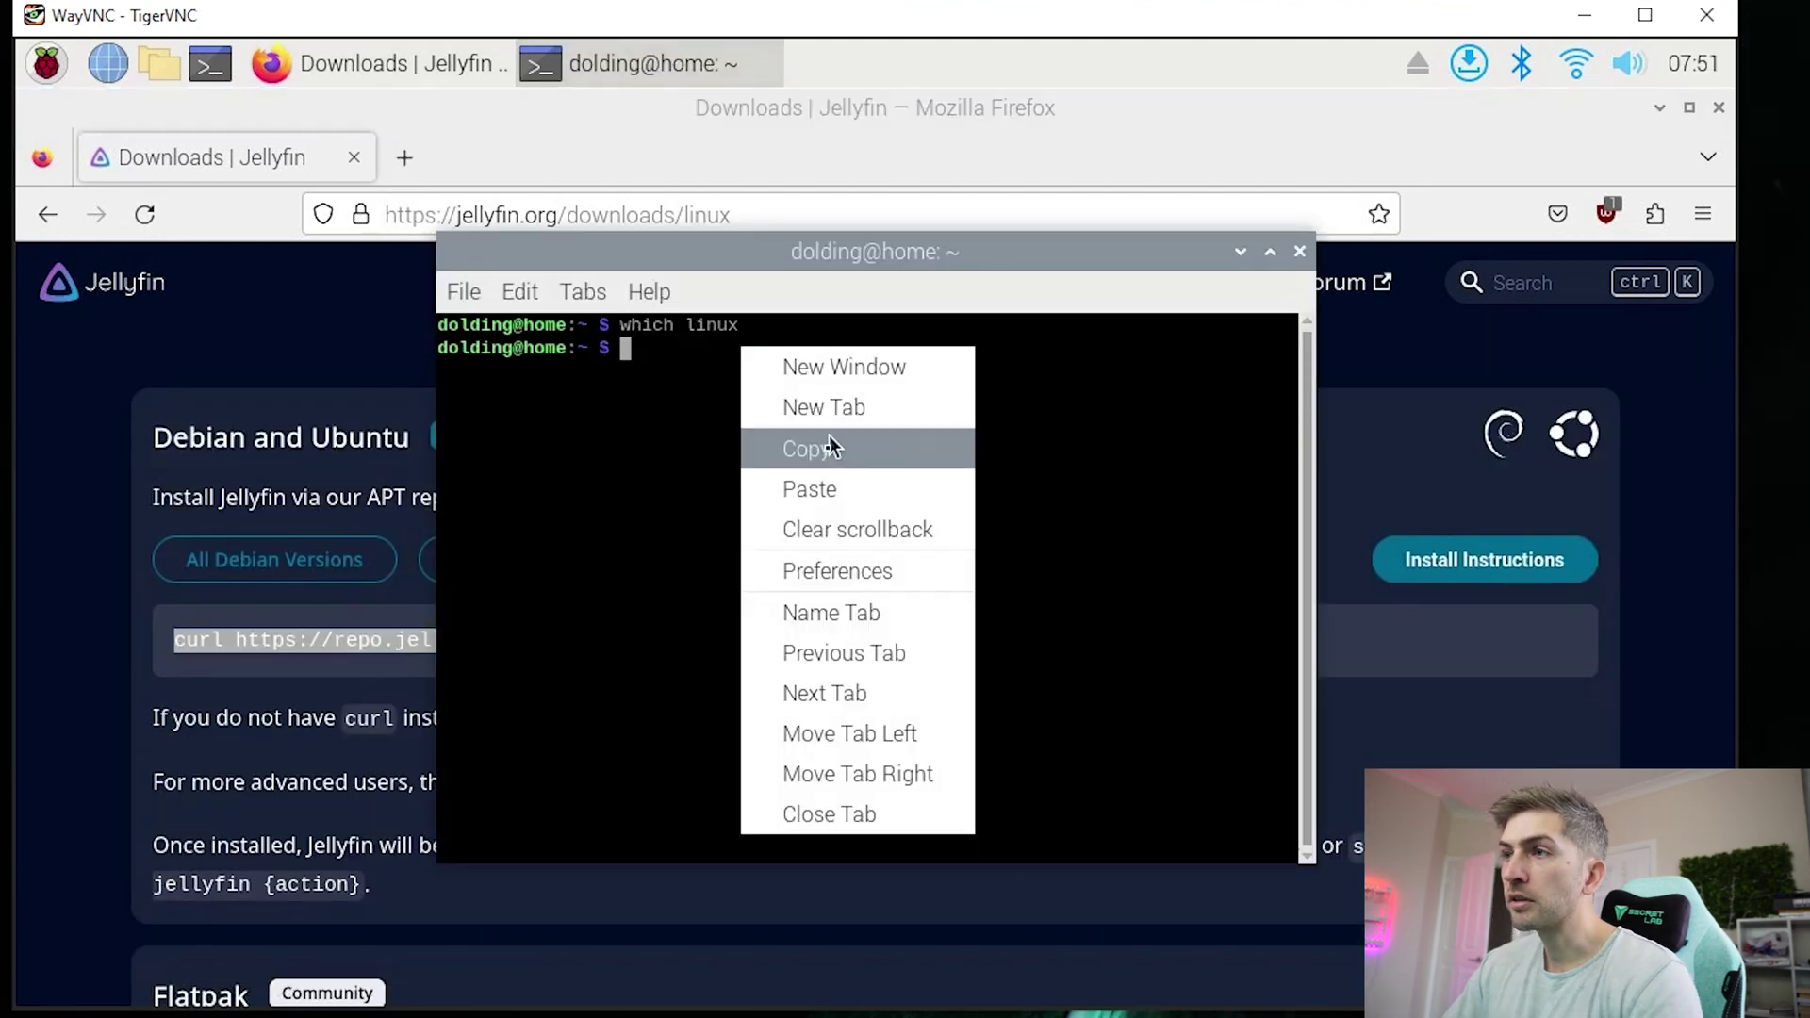
{"action": "left_click", "coordinate": [813, 490]}
{"action": "key", "text": "Return"}
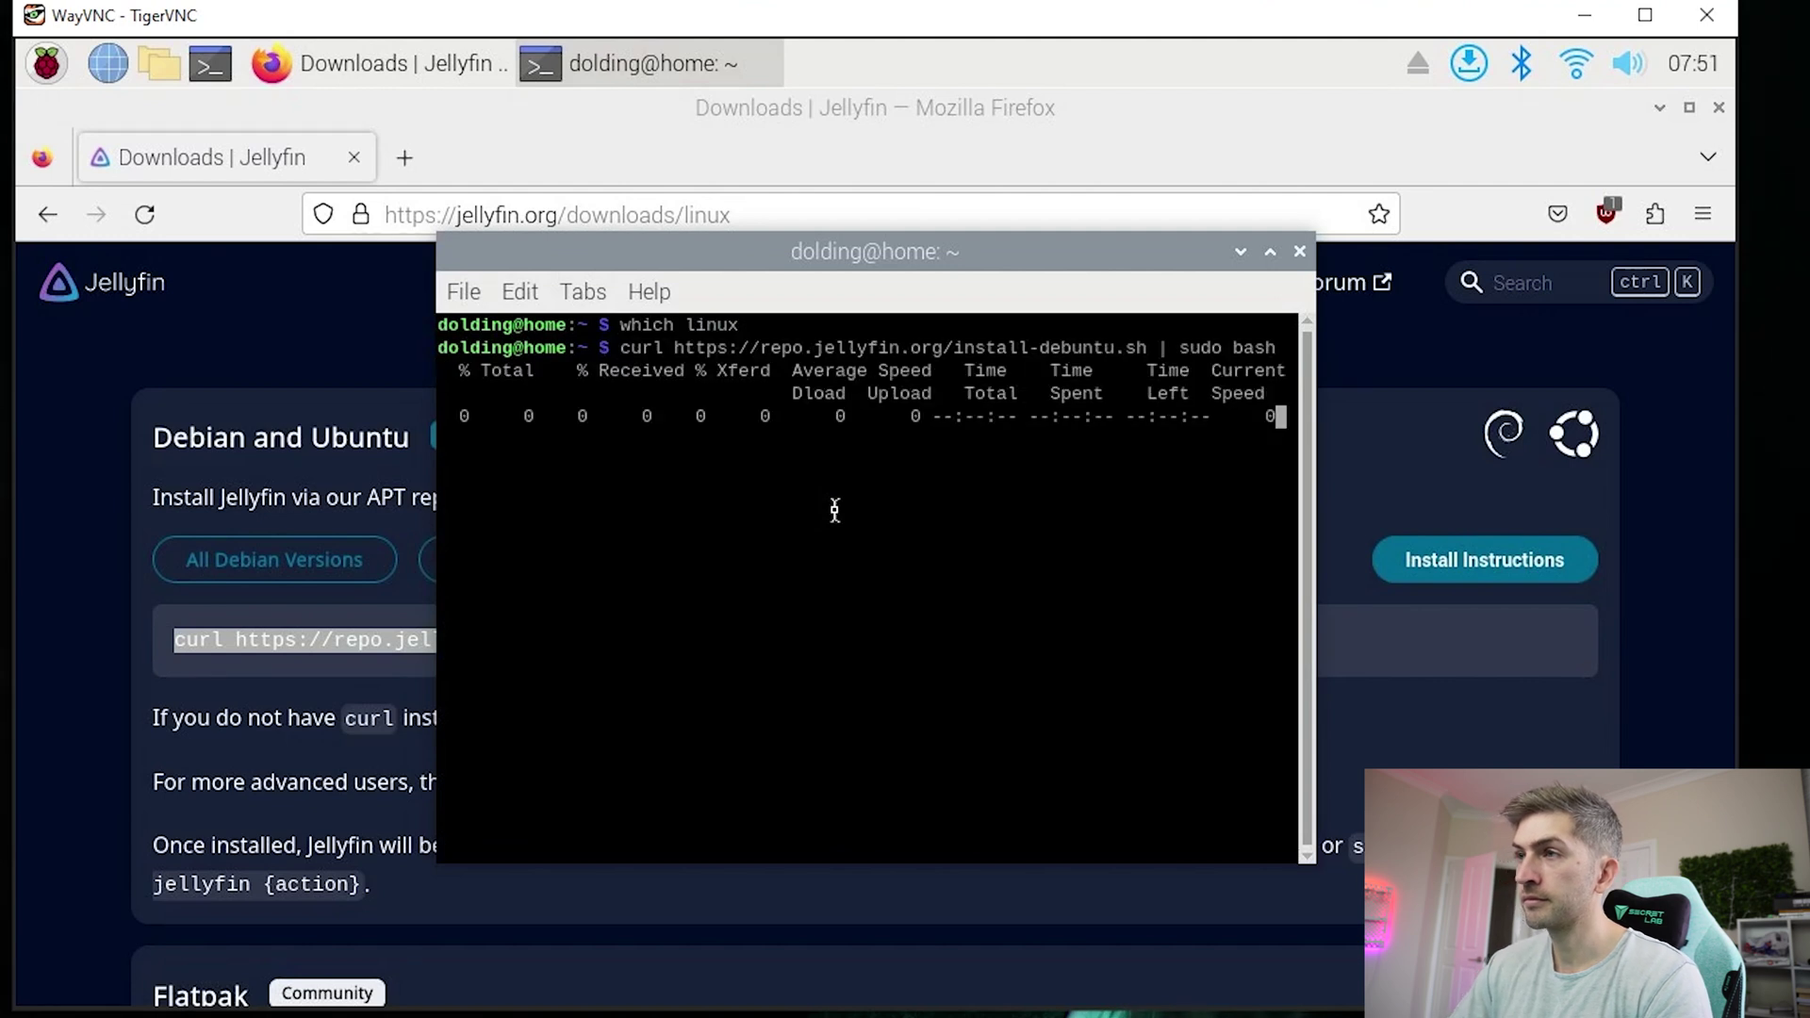
{"action": "key", "text": "Return"}
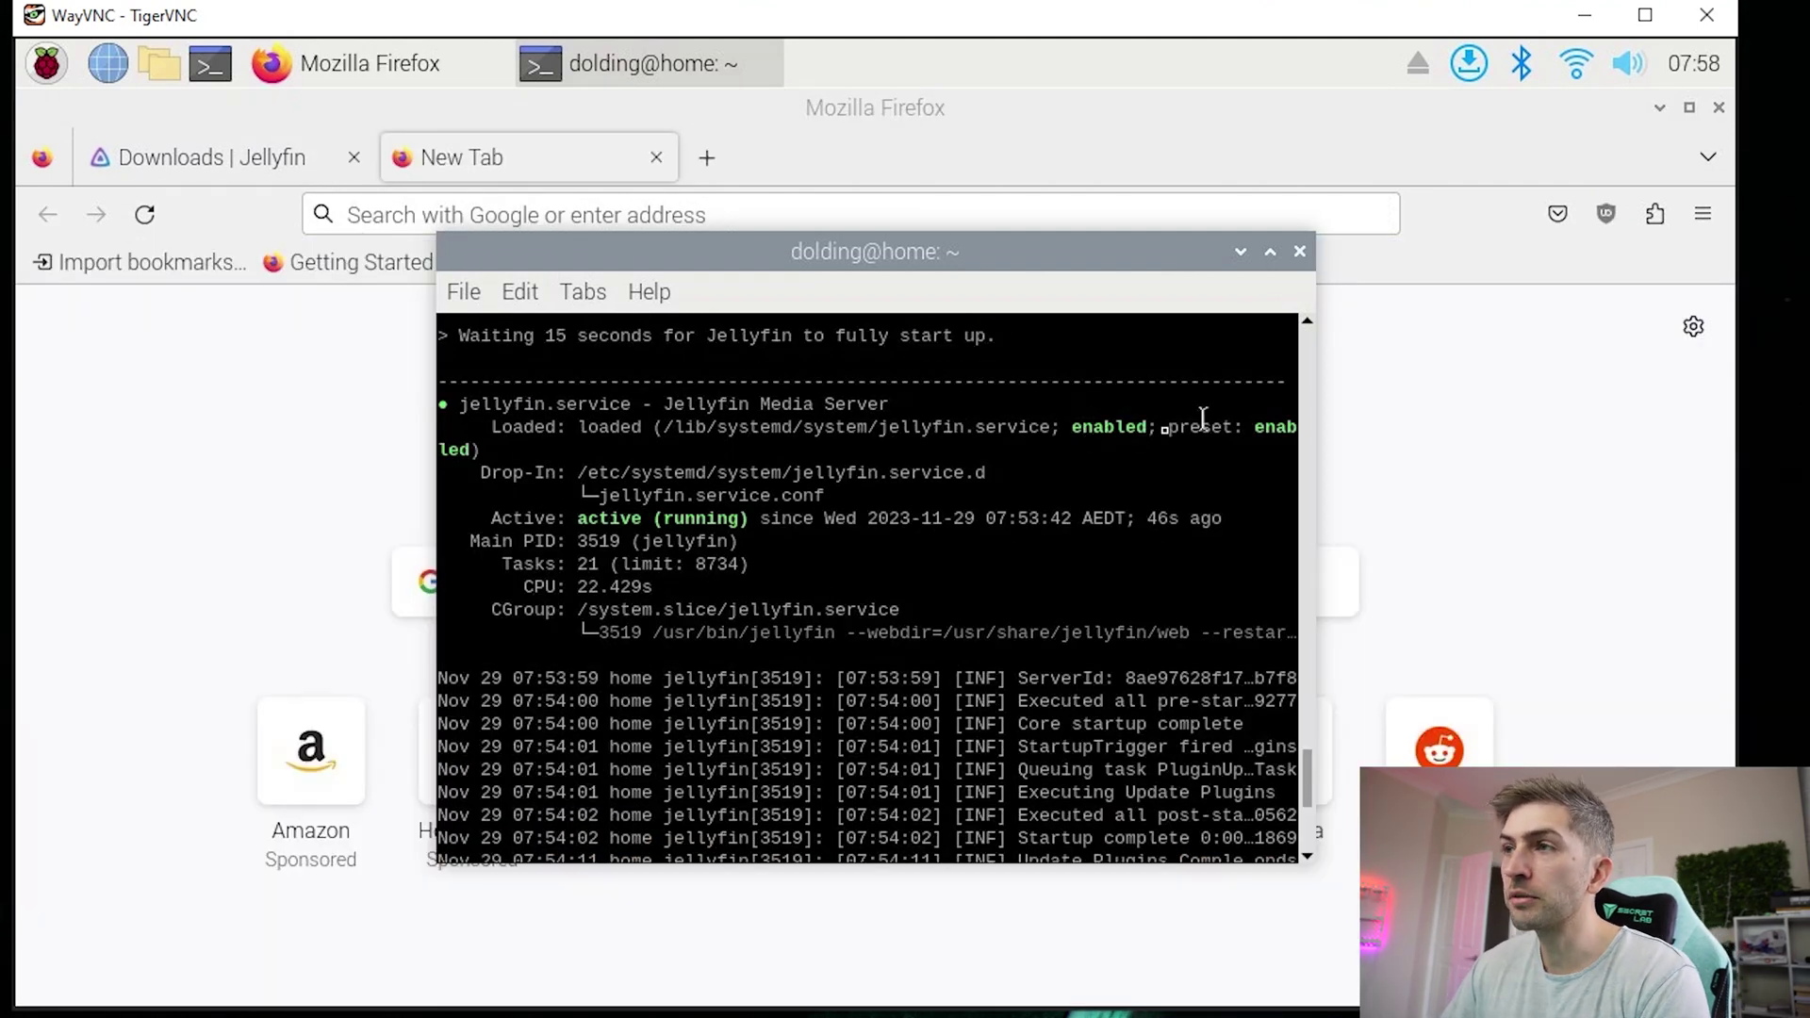
{"action": "scroll", "coordinate": [905, 537], "scroll_direction": "down", "scroll_amount": 5}
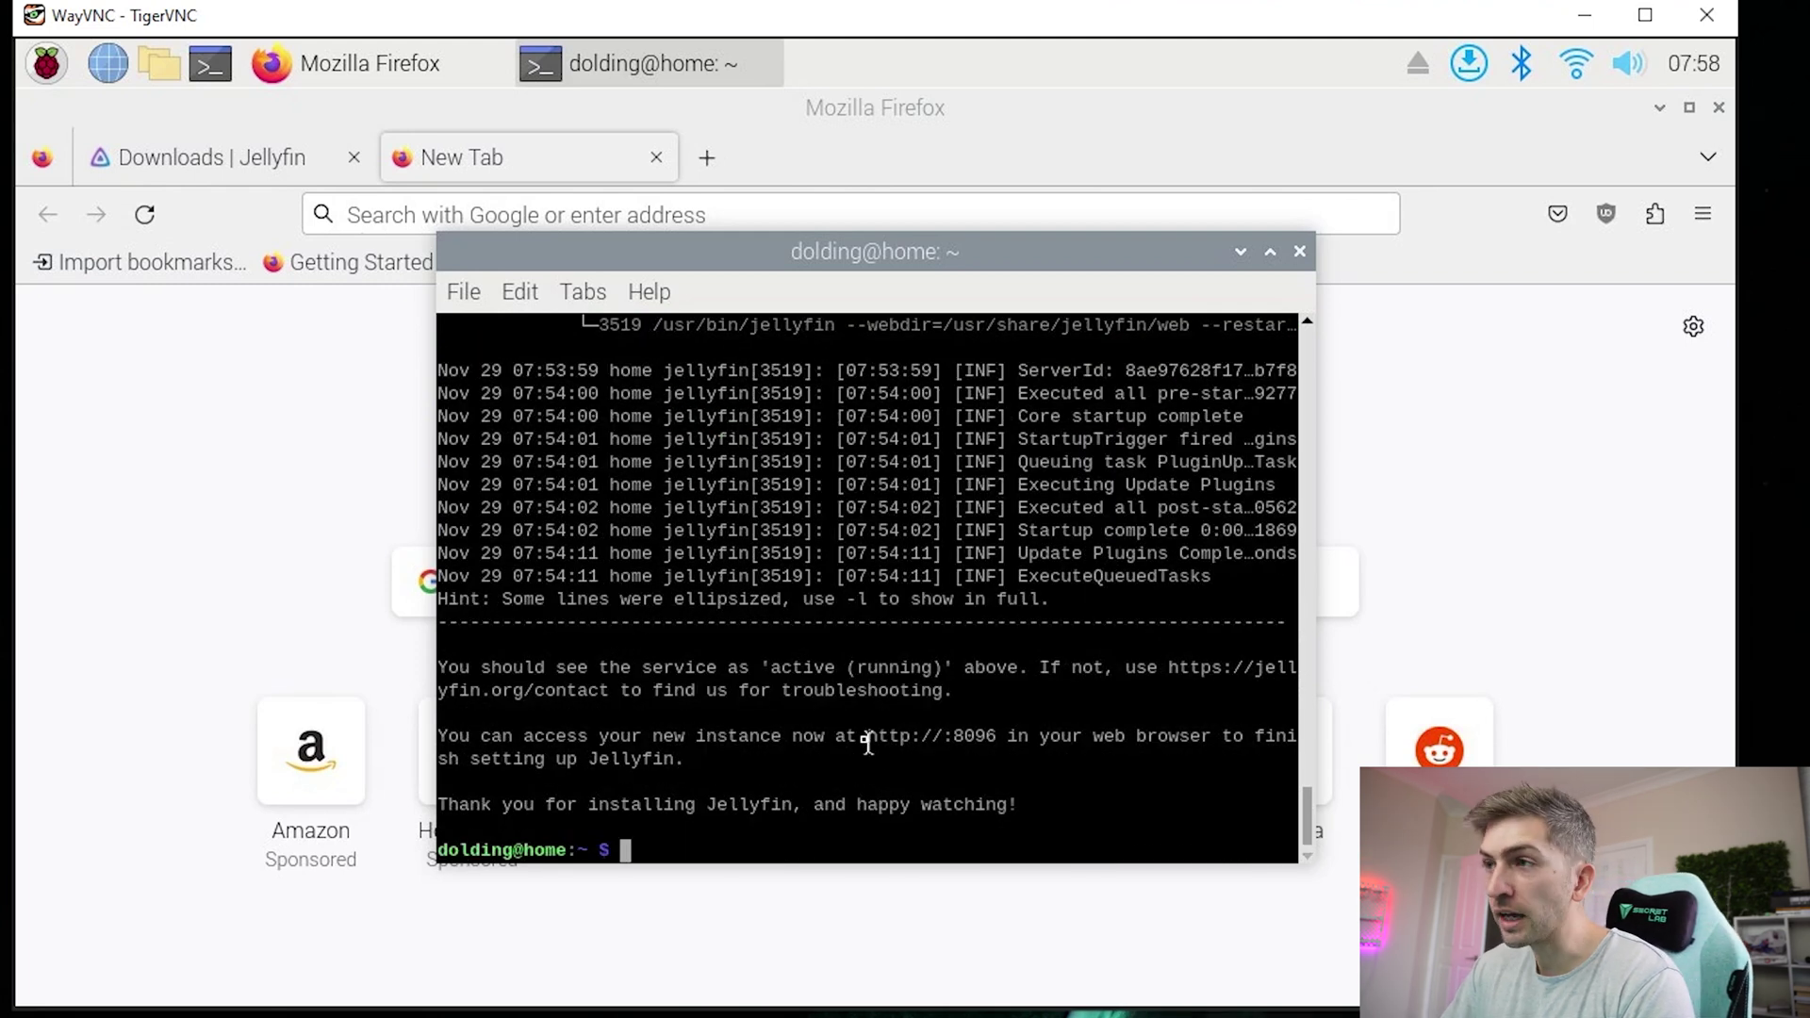
{"action": "left_click_drag", "start_coordinate": [877, 737], "coordinate": [971, 740]}
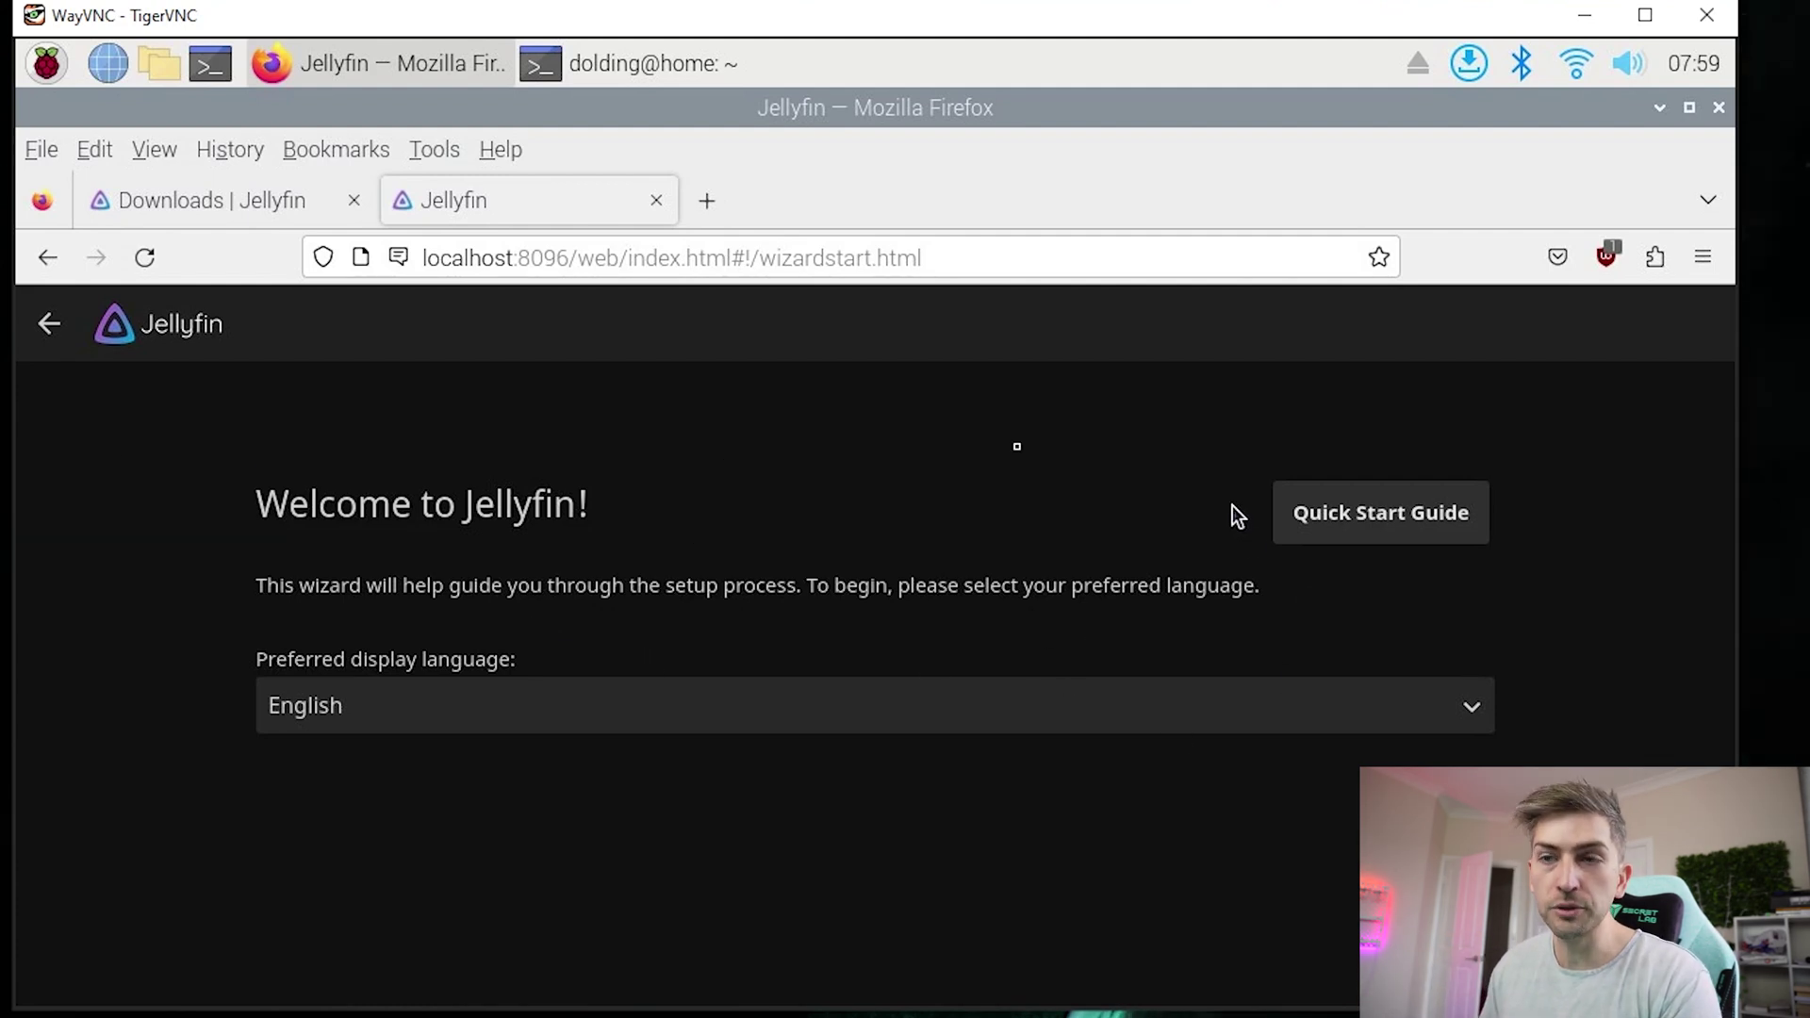
Step: Create the Jellyfin admin account with the chosen username and a confirmed password
{"action": "key", "text": "alt"}
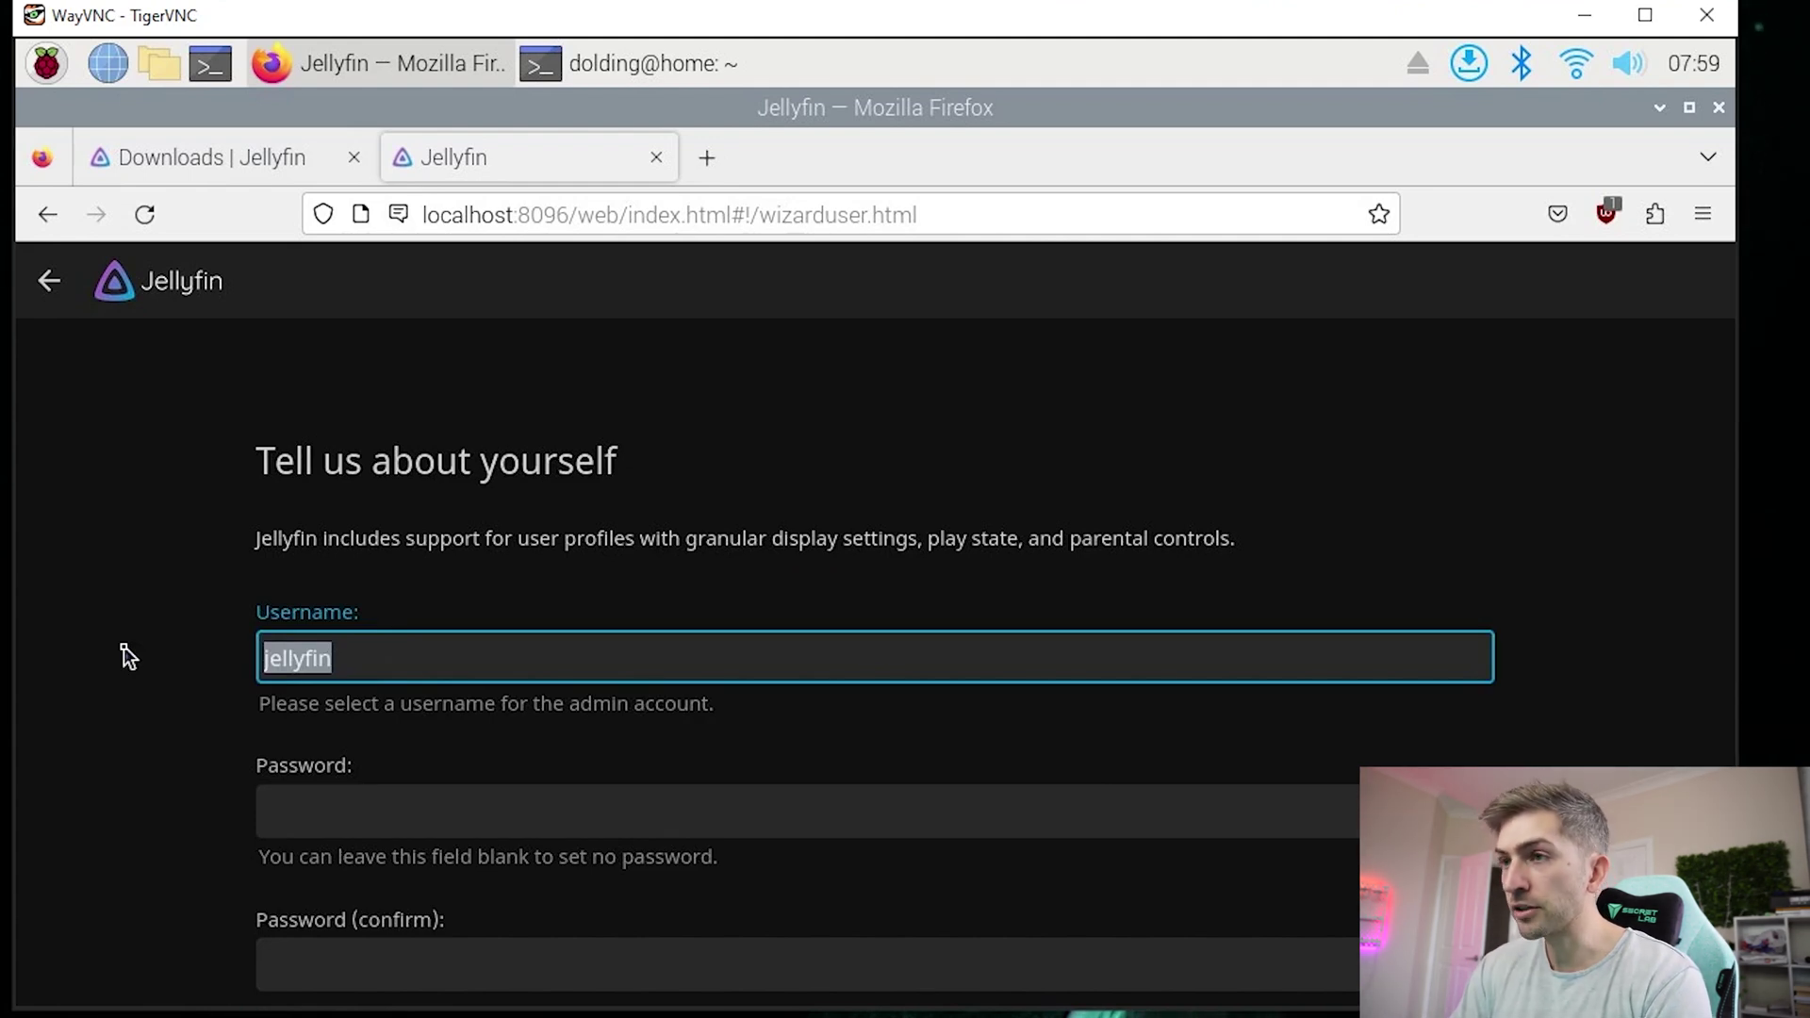
{"action": "type", "text": "dolding"}
{"action": "key", "text": "Tab"}
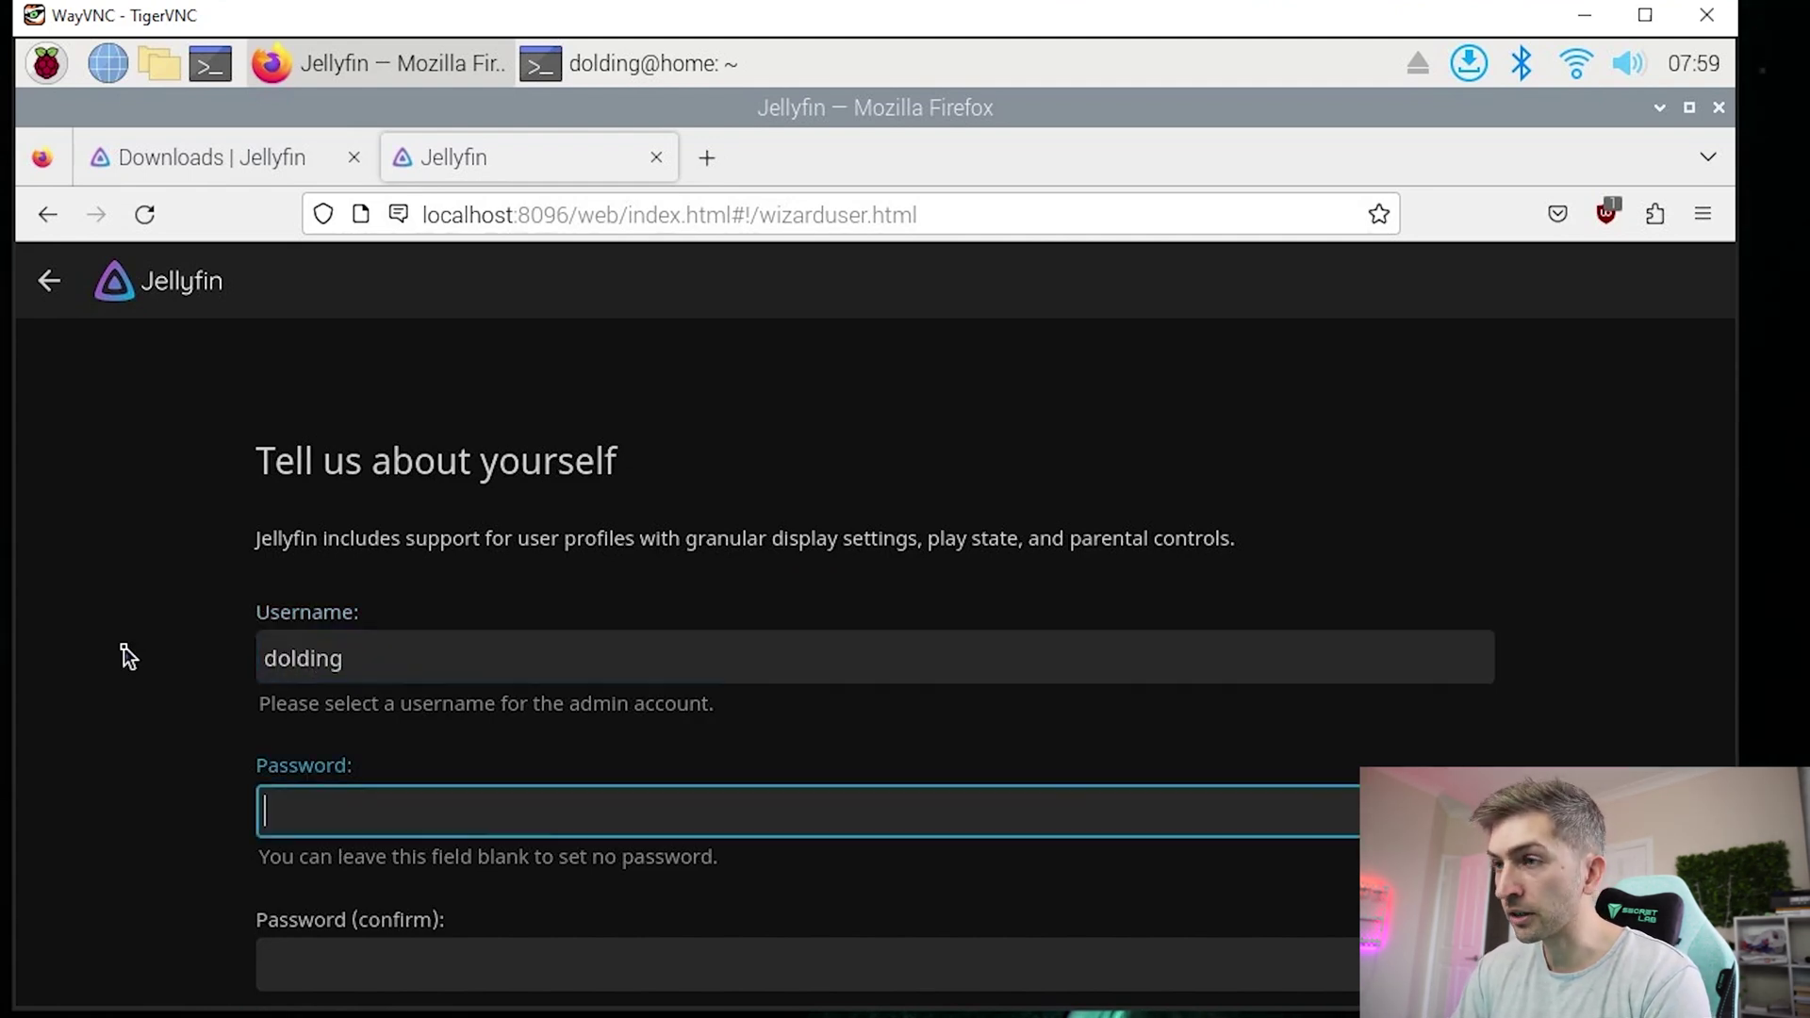
{"action": "key", "text": "Escape"}
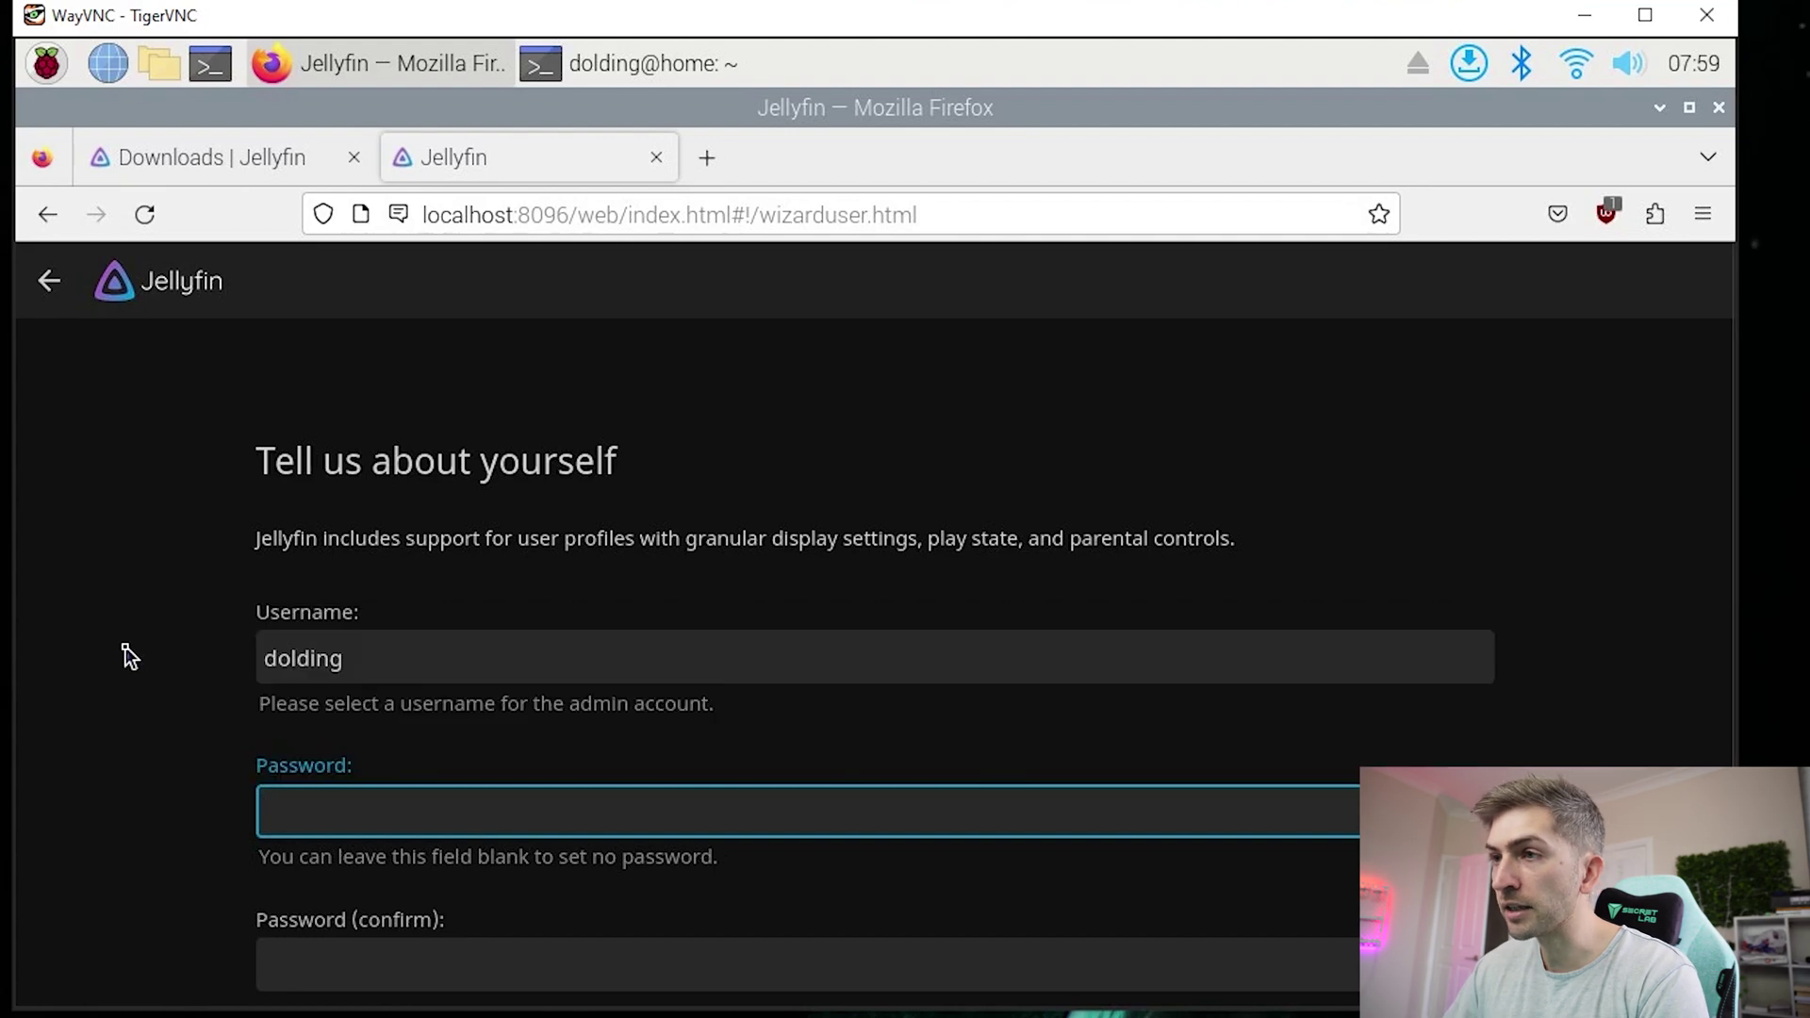
{"action": "scroll", "coordinate": [164, 674], "scroll_direction": "down", "scroll_amount": 2}
{"action": "type", "text": "********"}
{"action": "key", "text": "Tab"}
{"action": "type", "text": "*********"}
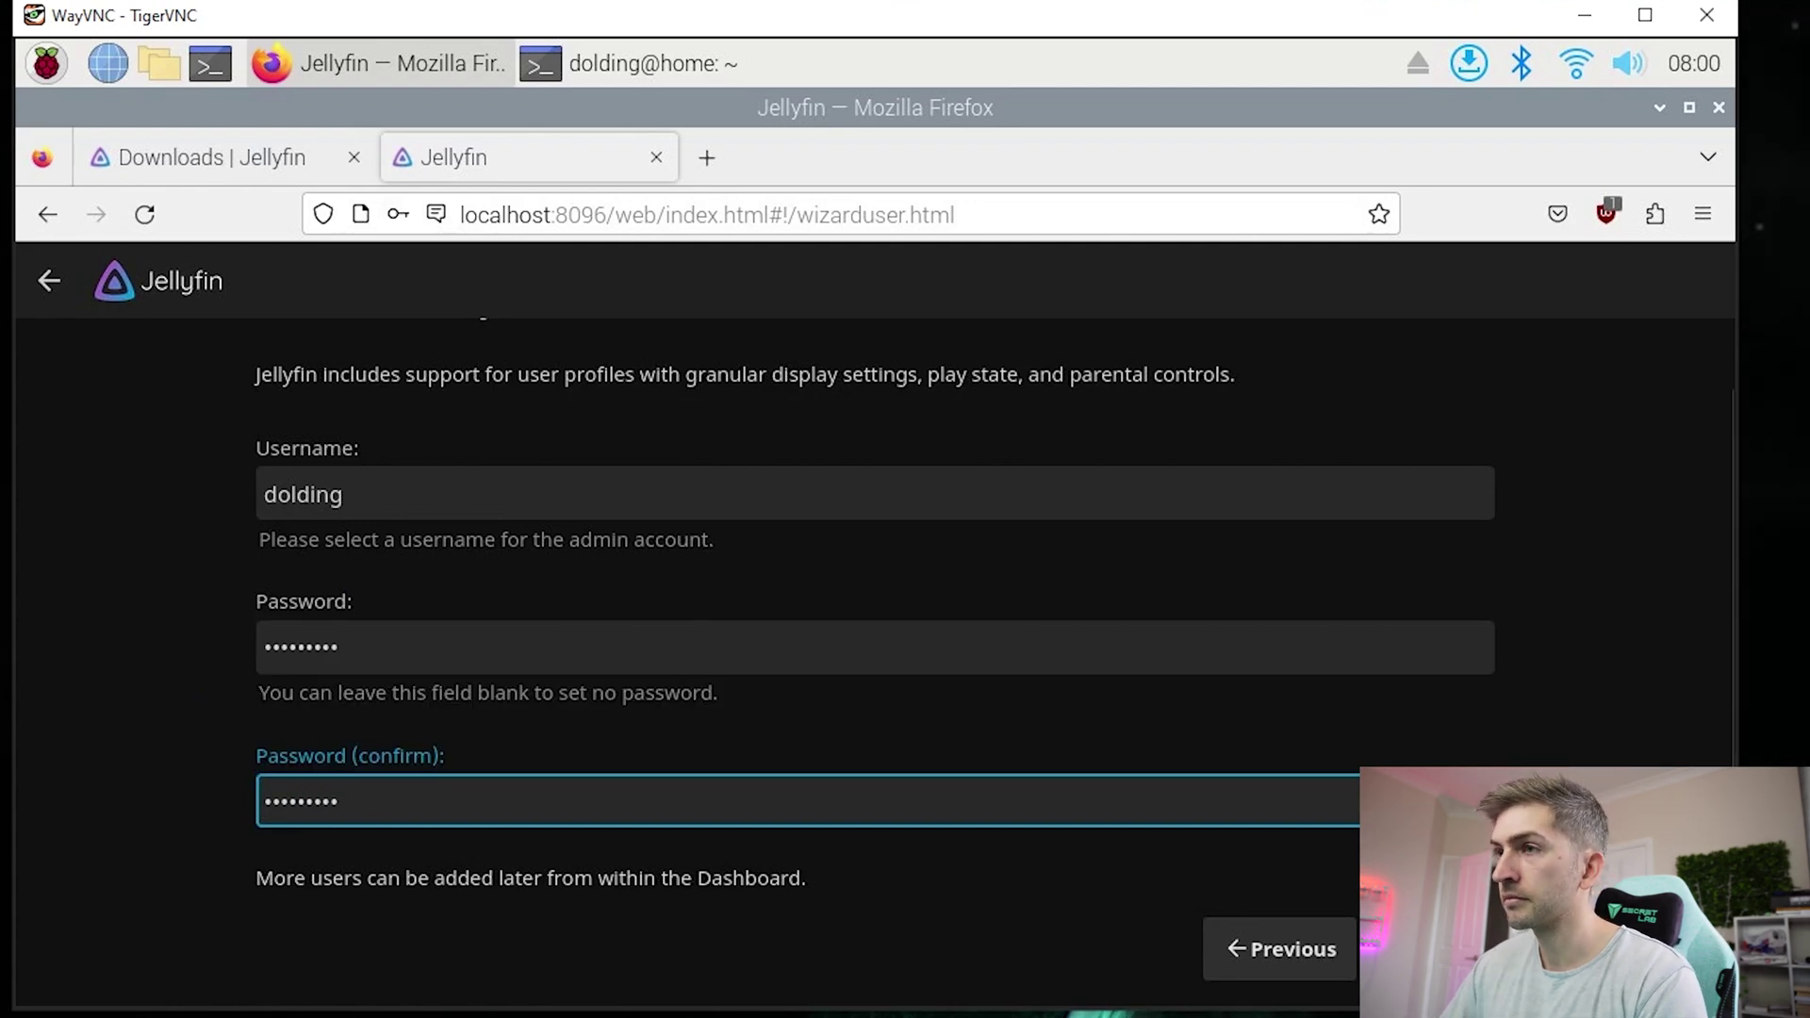
{"action": "key", "text": "Return"}
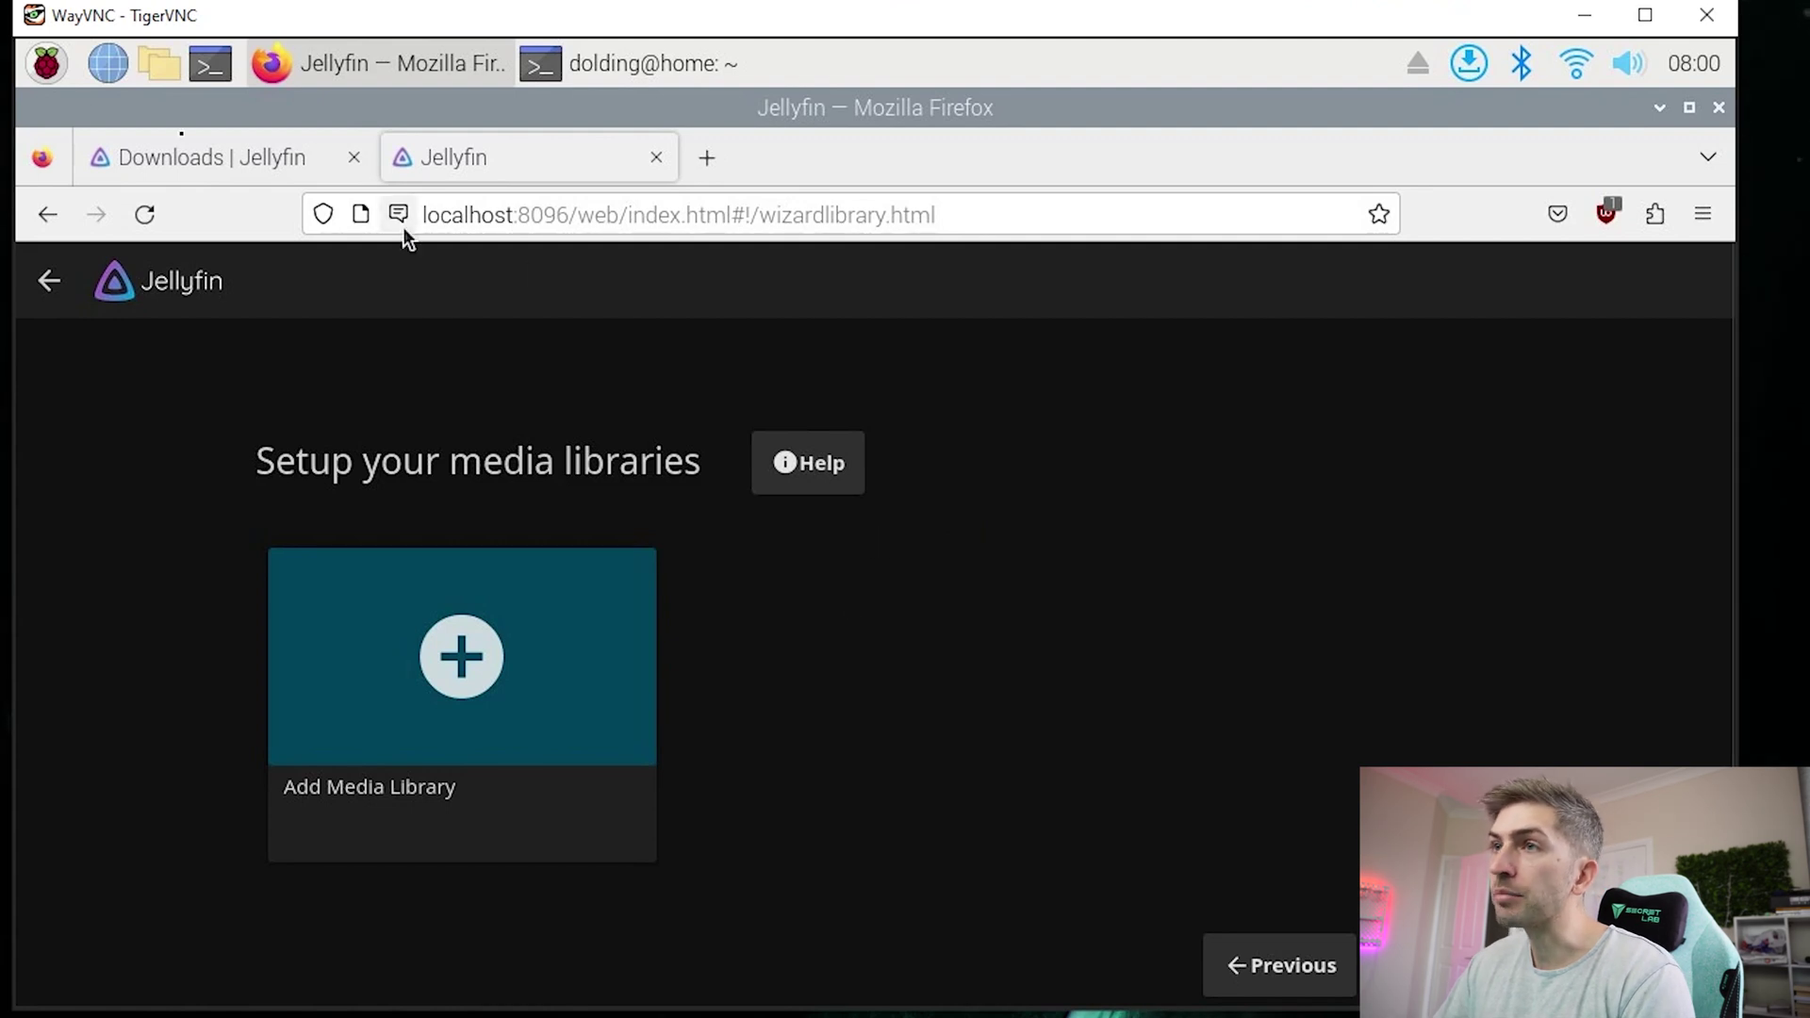
Step: Open the Videos folder in the file manager and create a Movies folder
{"action": "left_click", "coordinate": [159, 63]}
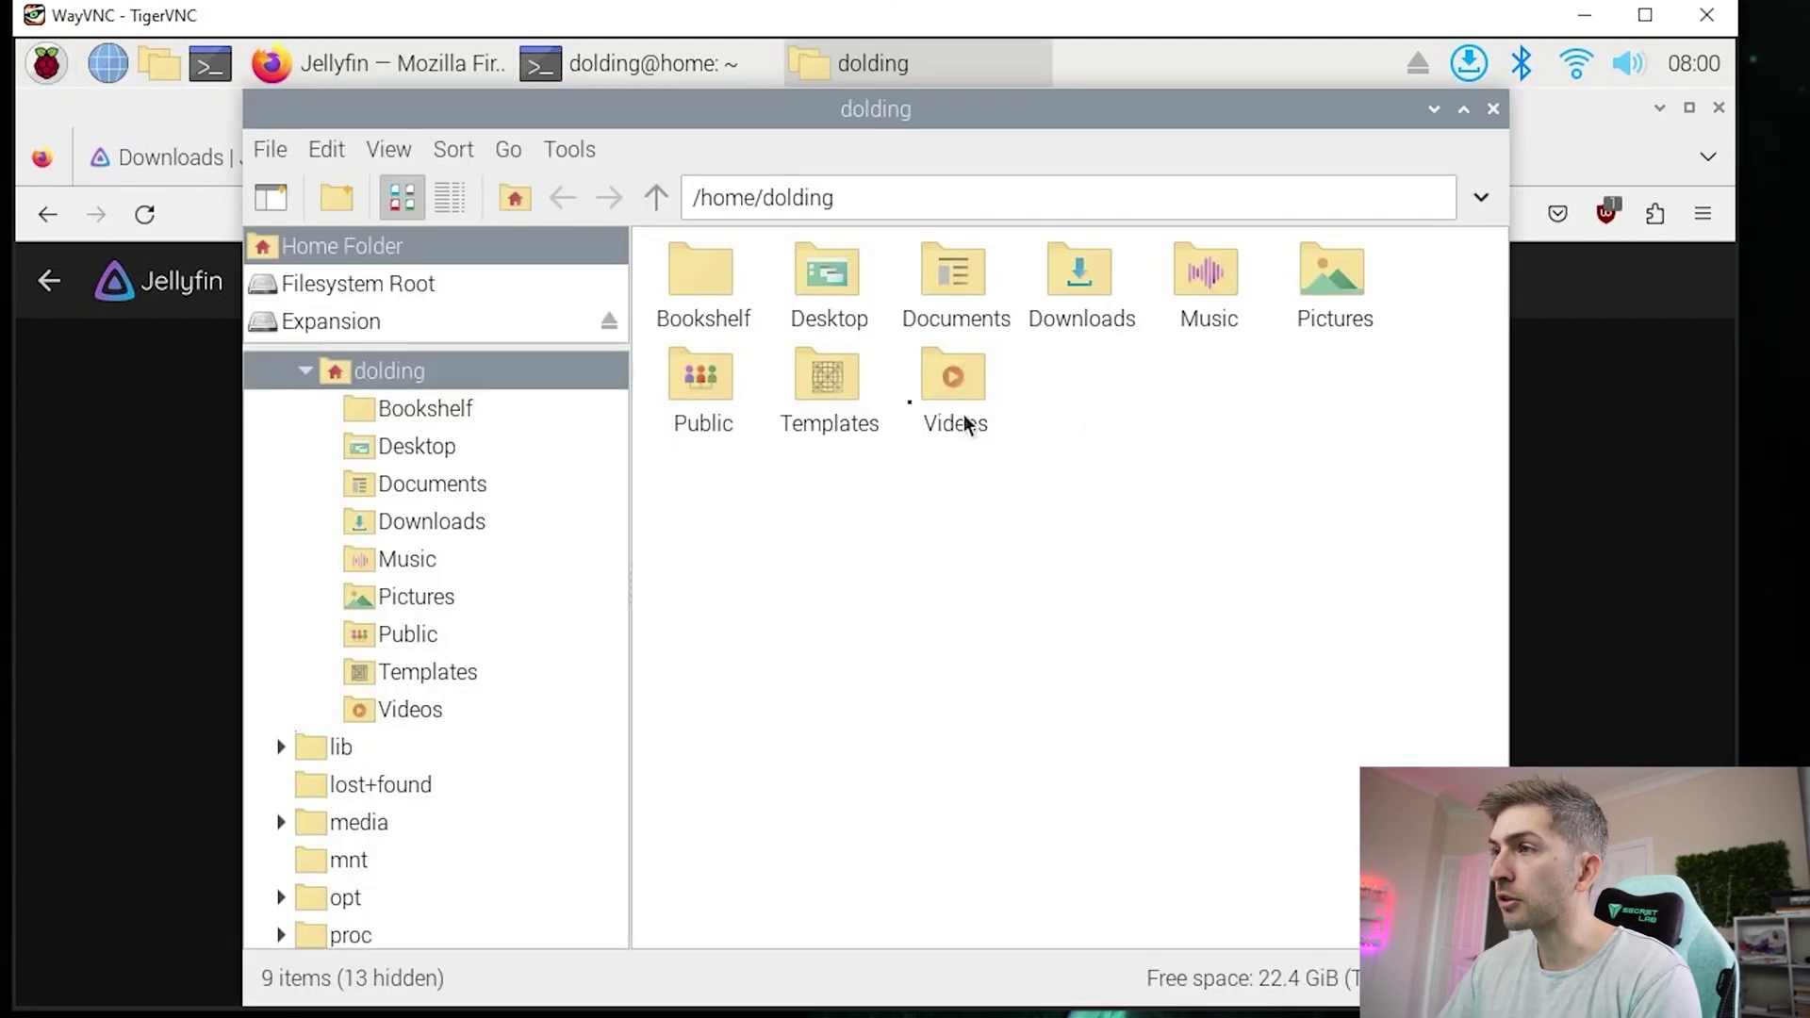
{"action": "double_click", "coordinate": [967, 382]}
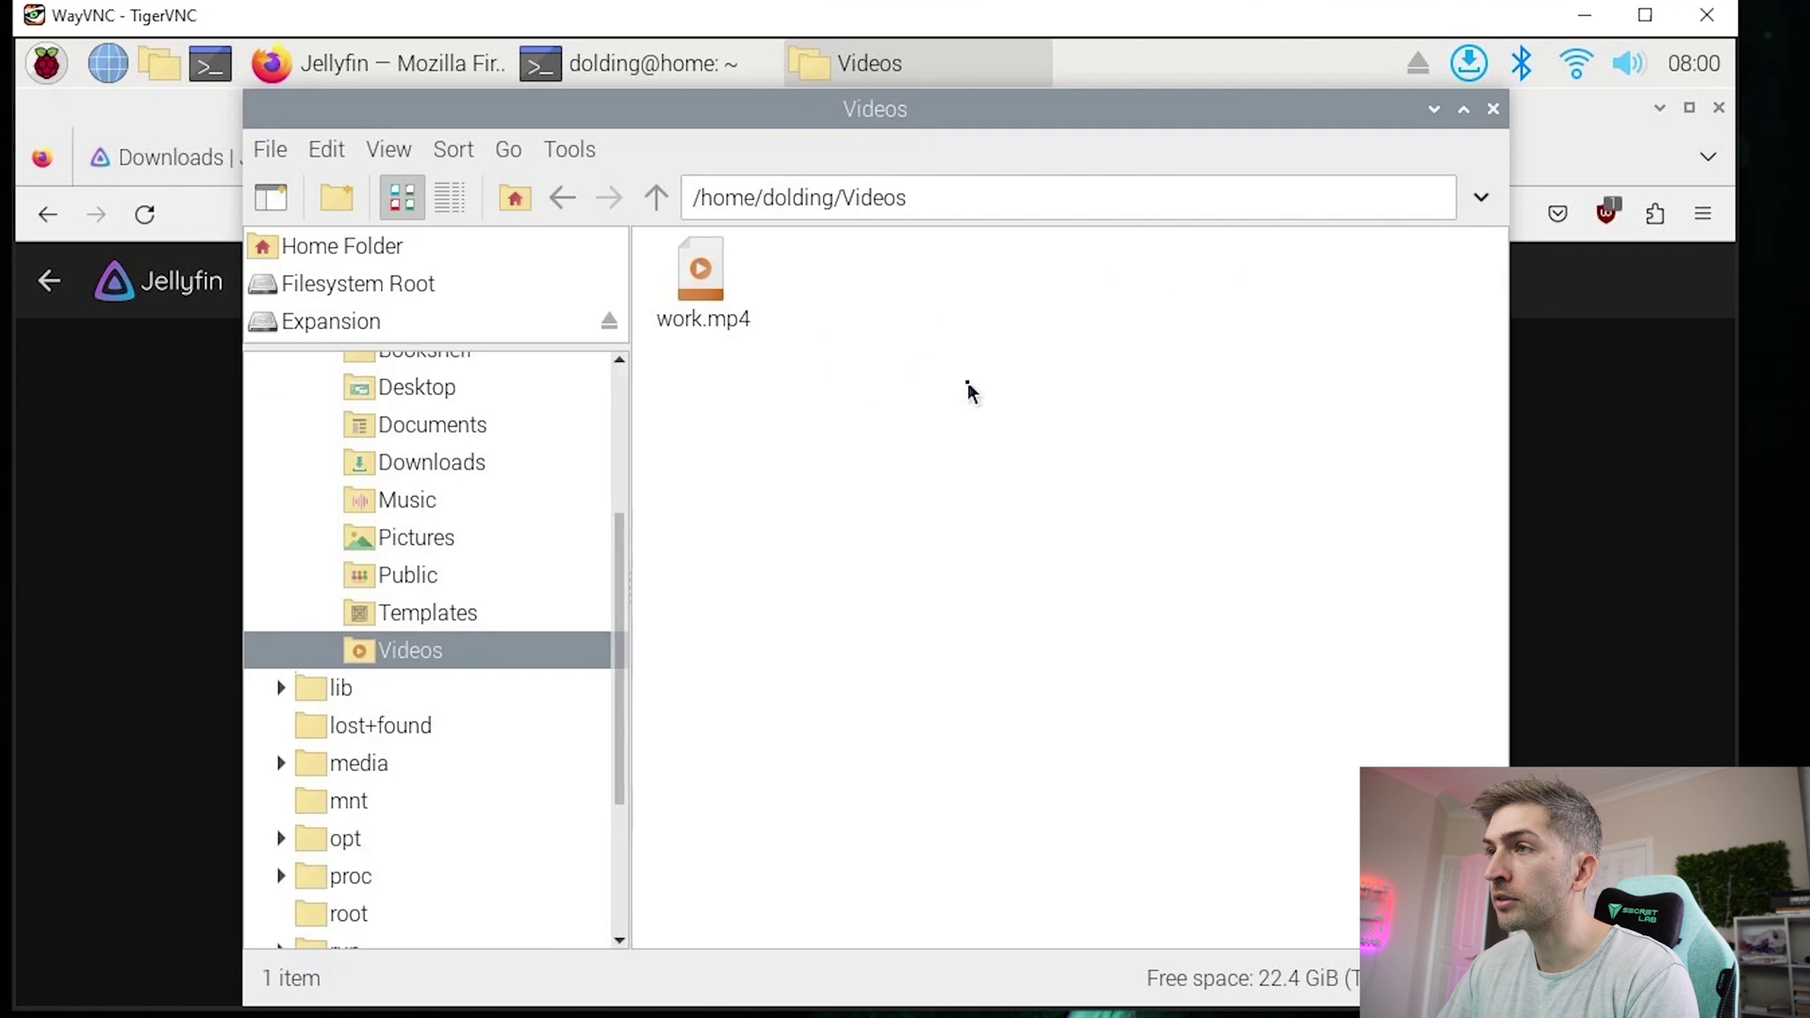
{"action": "right_click", "coordinate": [818, 404]}
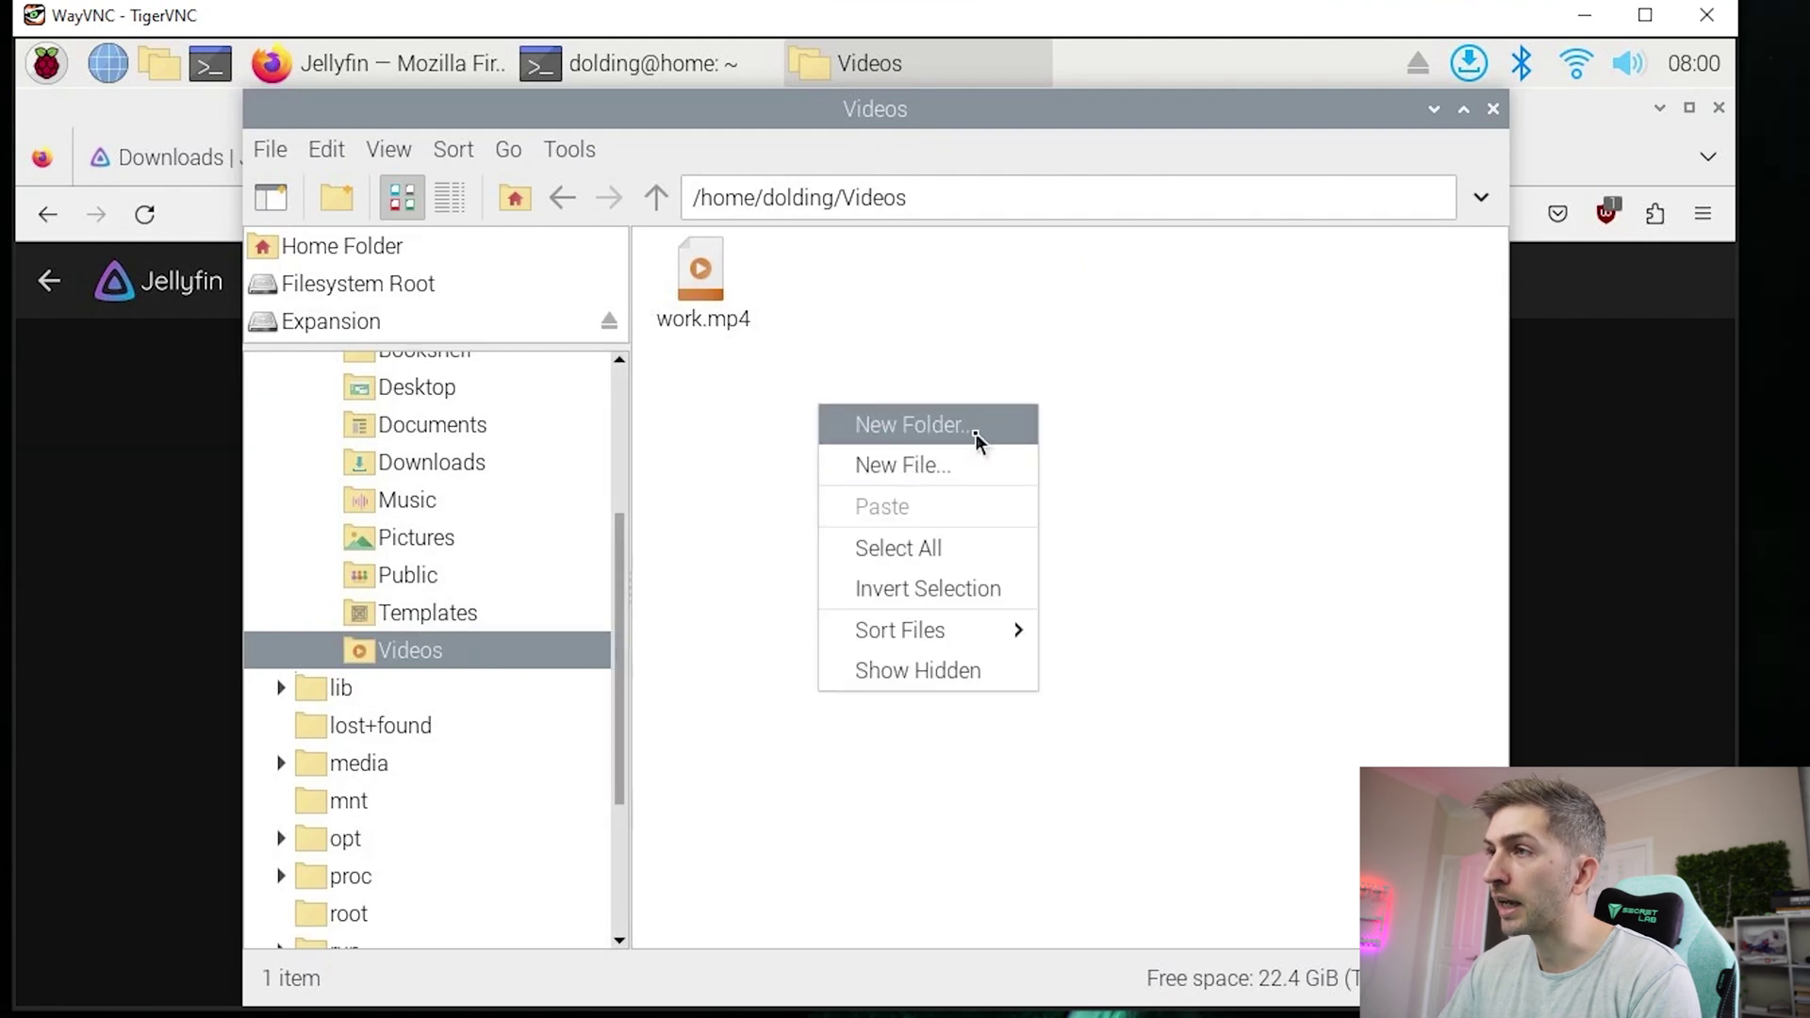
{"action": "left_click", "coordinate": [971, 429]}
{"action": "type", "text": "Movies"}
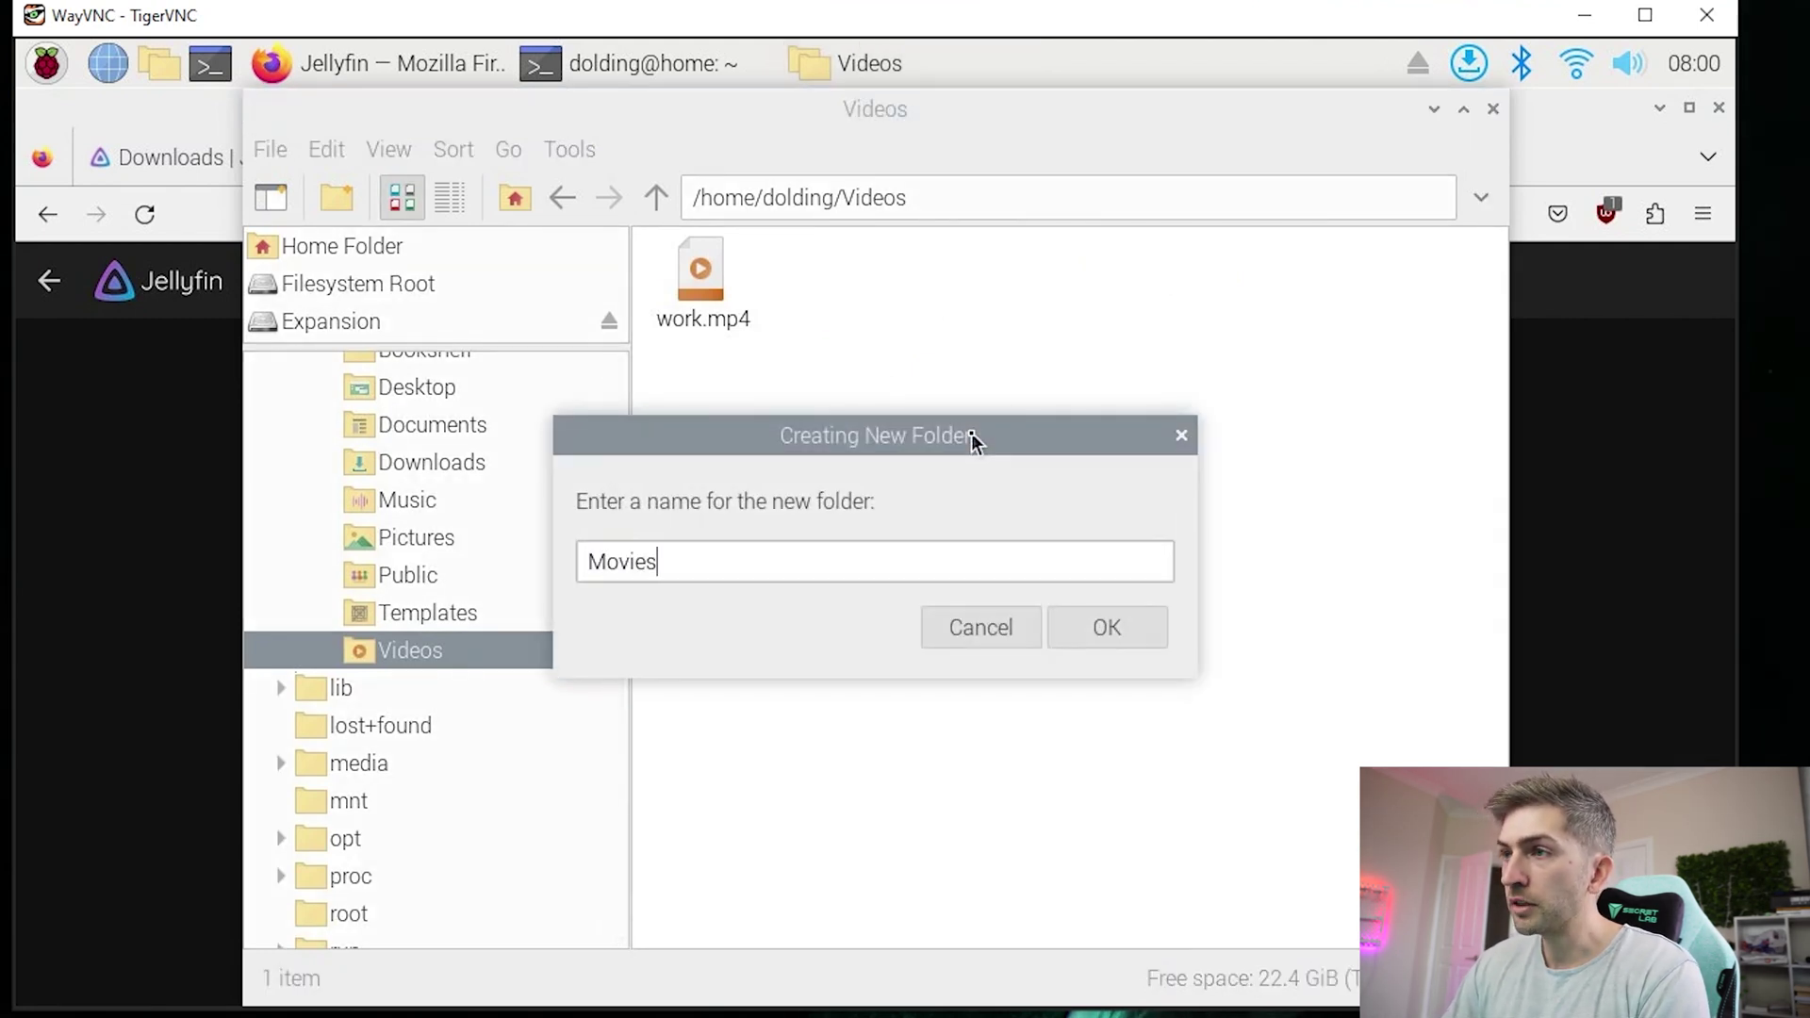
{"action": "key", "text": "Return"}
Step: Create the Anime and TVShows folders inside Videos
{"action": "right_click", "coordinate": [842, 421]}
{"action": "left_click", "coordinate": [1001, 440]}
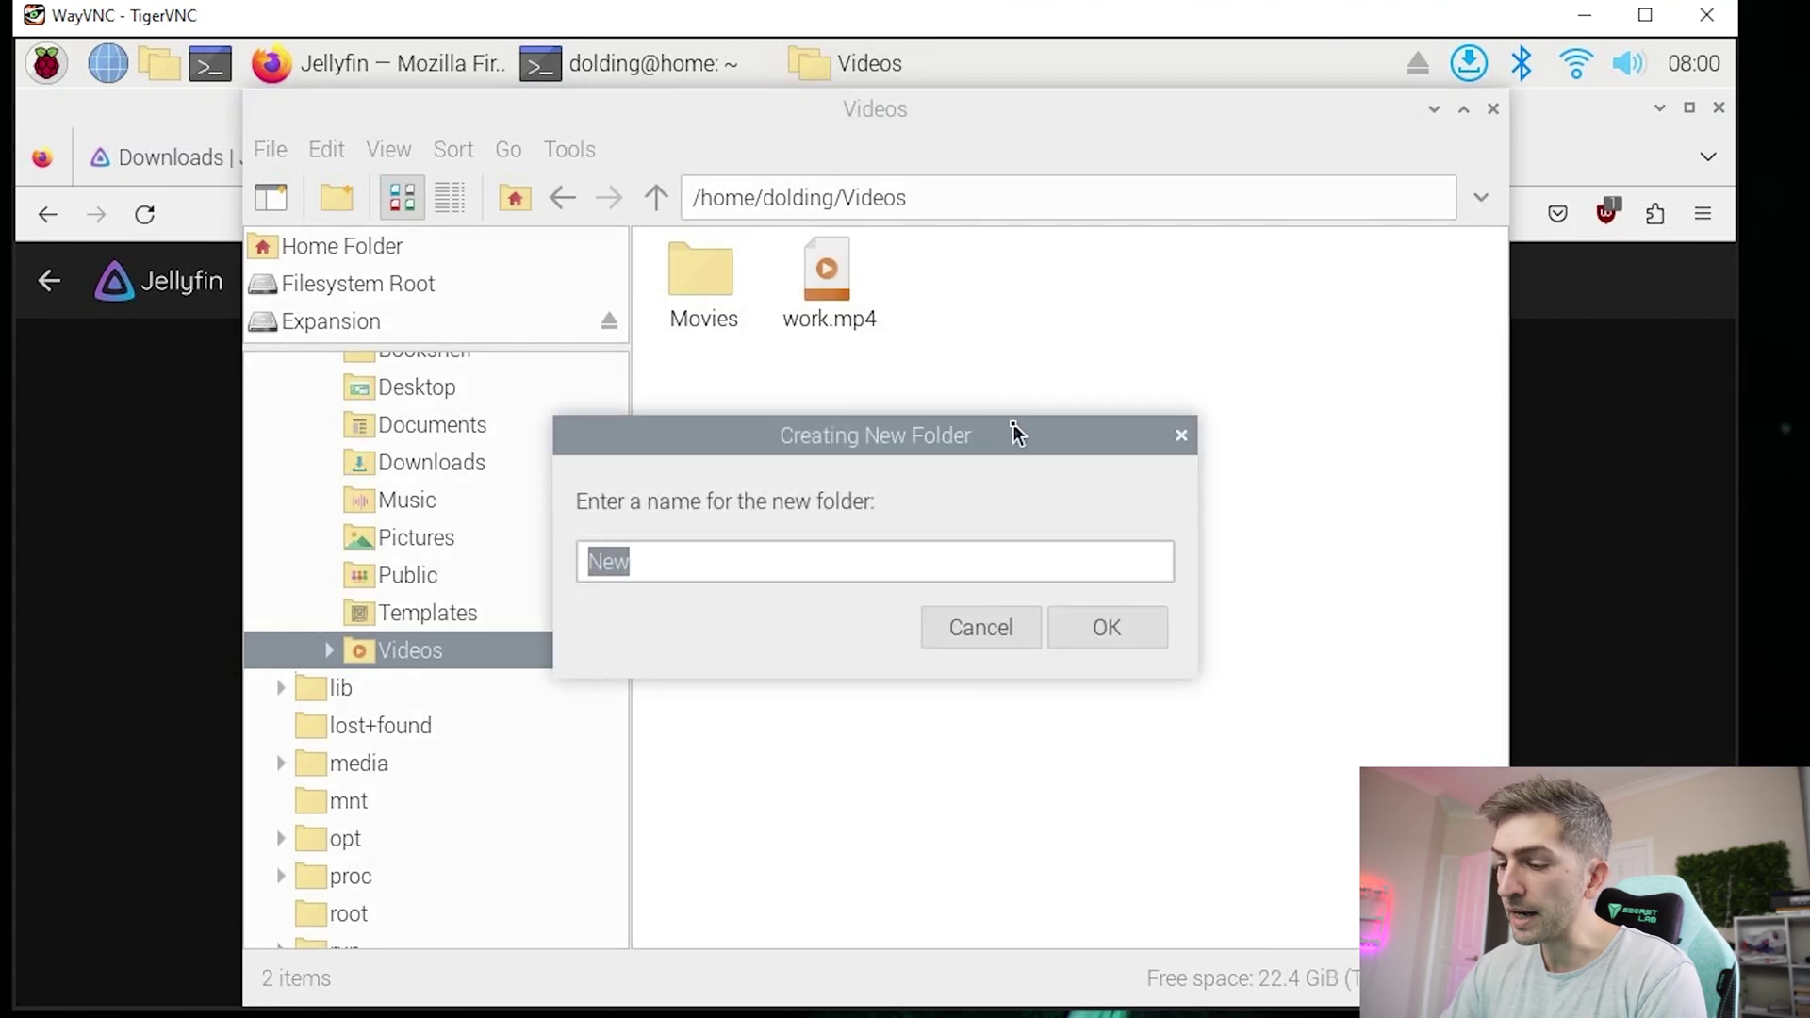
{"action": "type", "text": "Anime"}
{"action": "key", "text": "Return"}
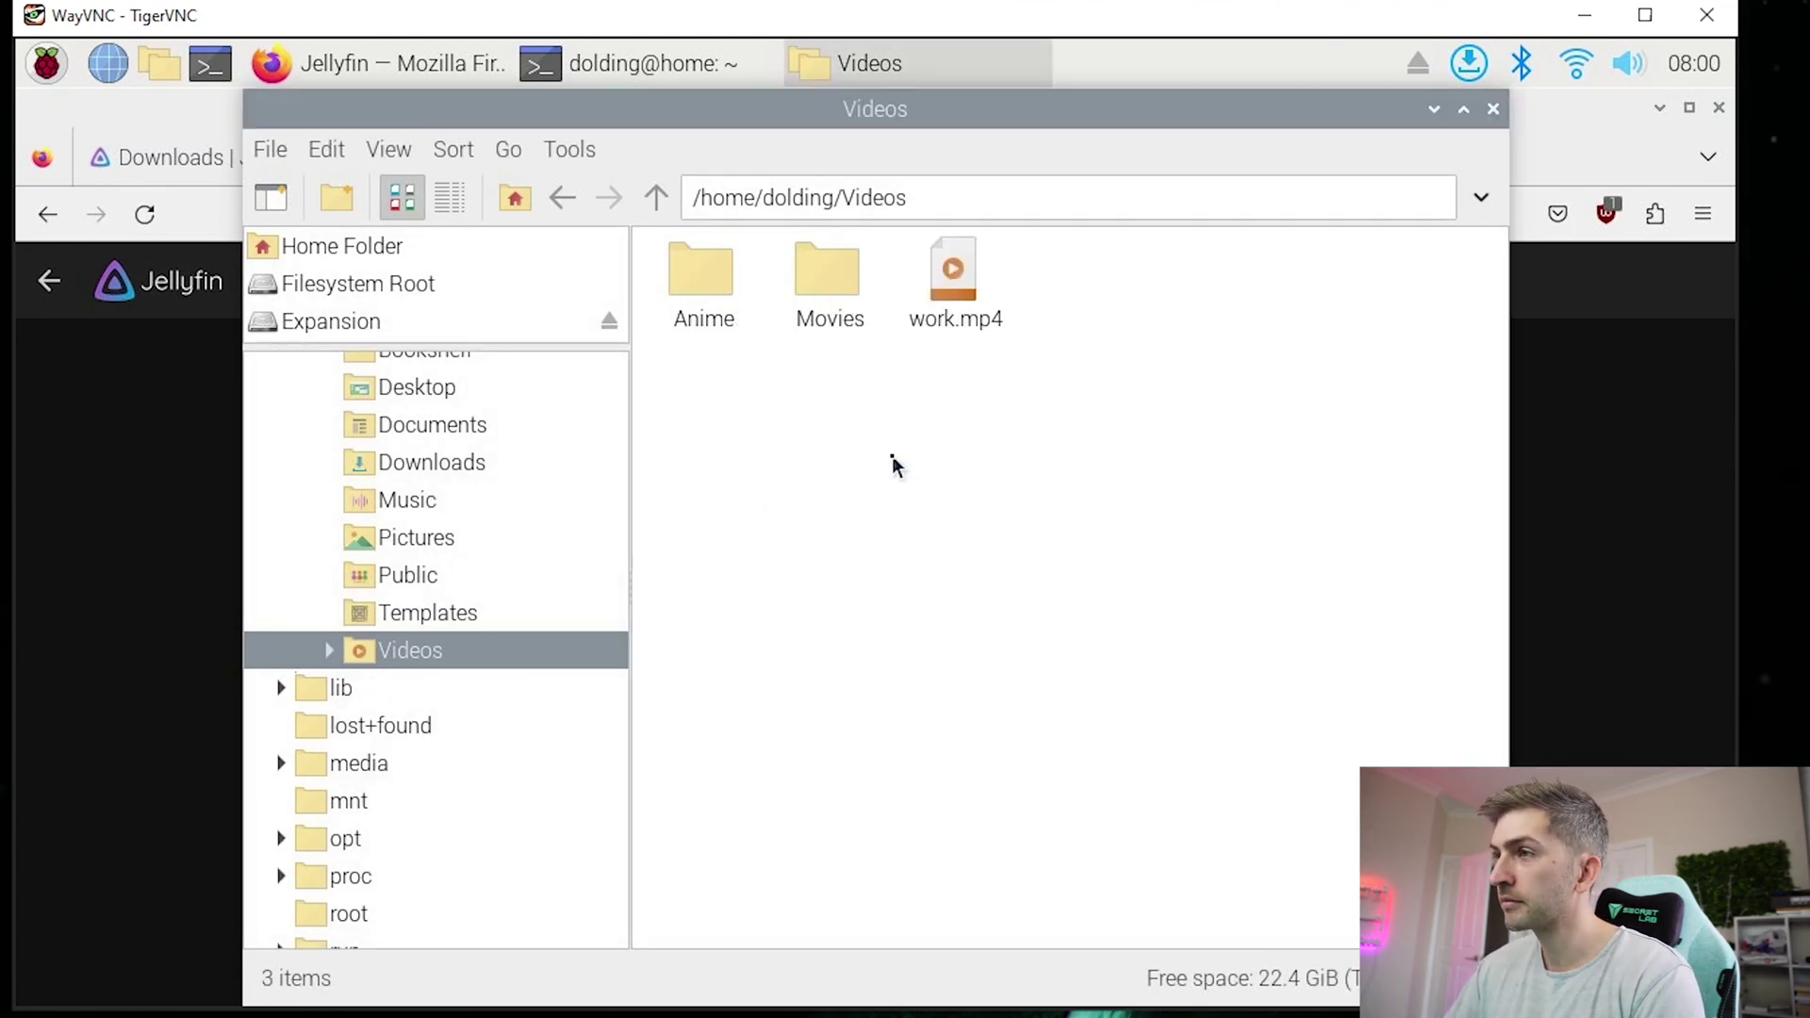
{"action": "right_click", "coordinate": [892, 456]}
{"action": "left_click", "coordinate": [1051, 490]}
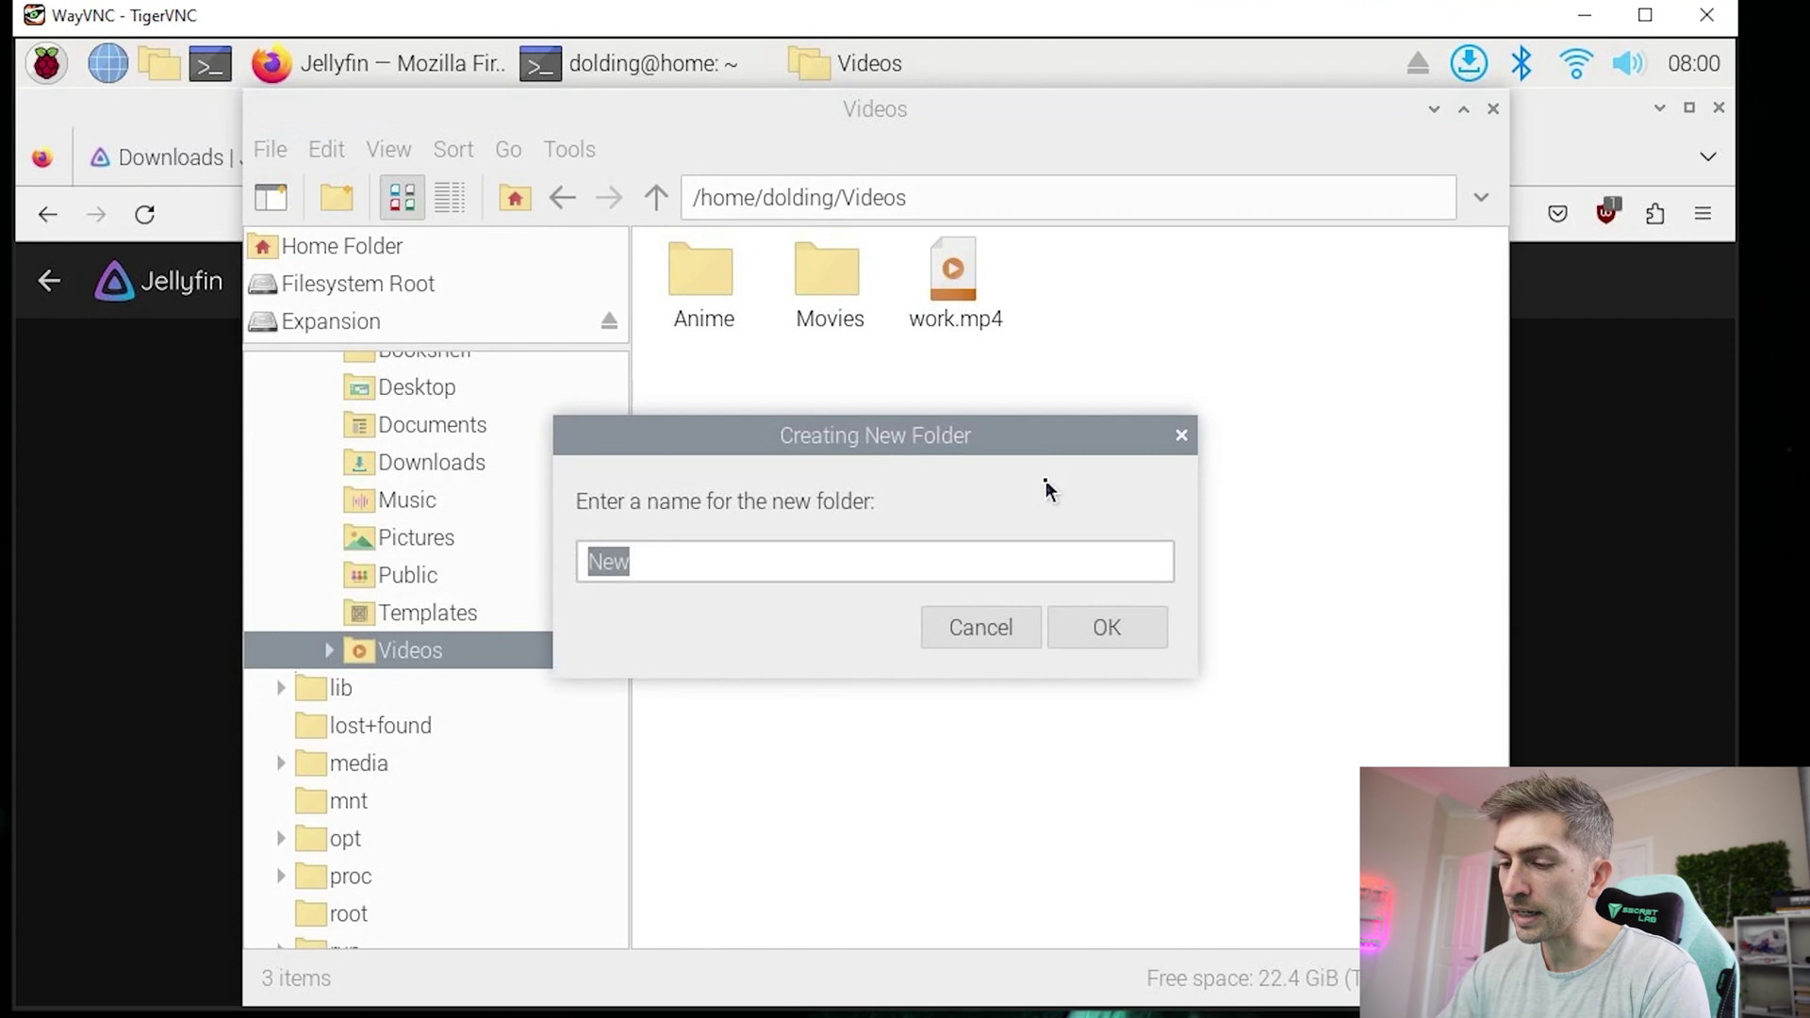
{"action": "type", "text": "TVShows"}
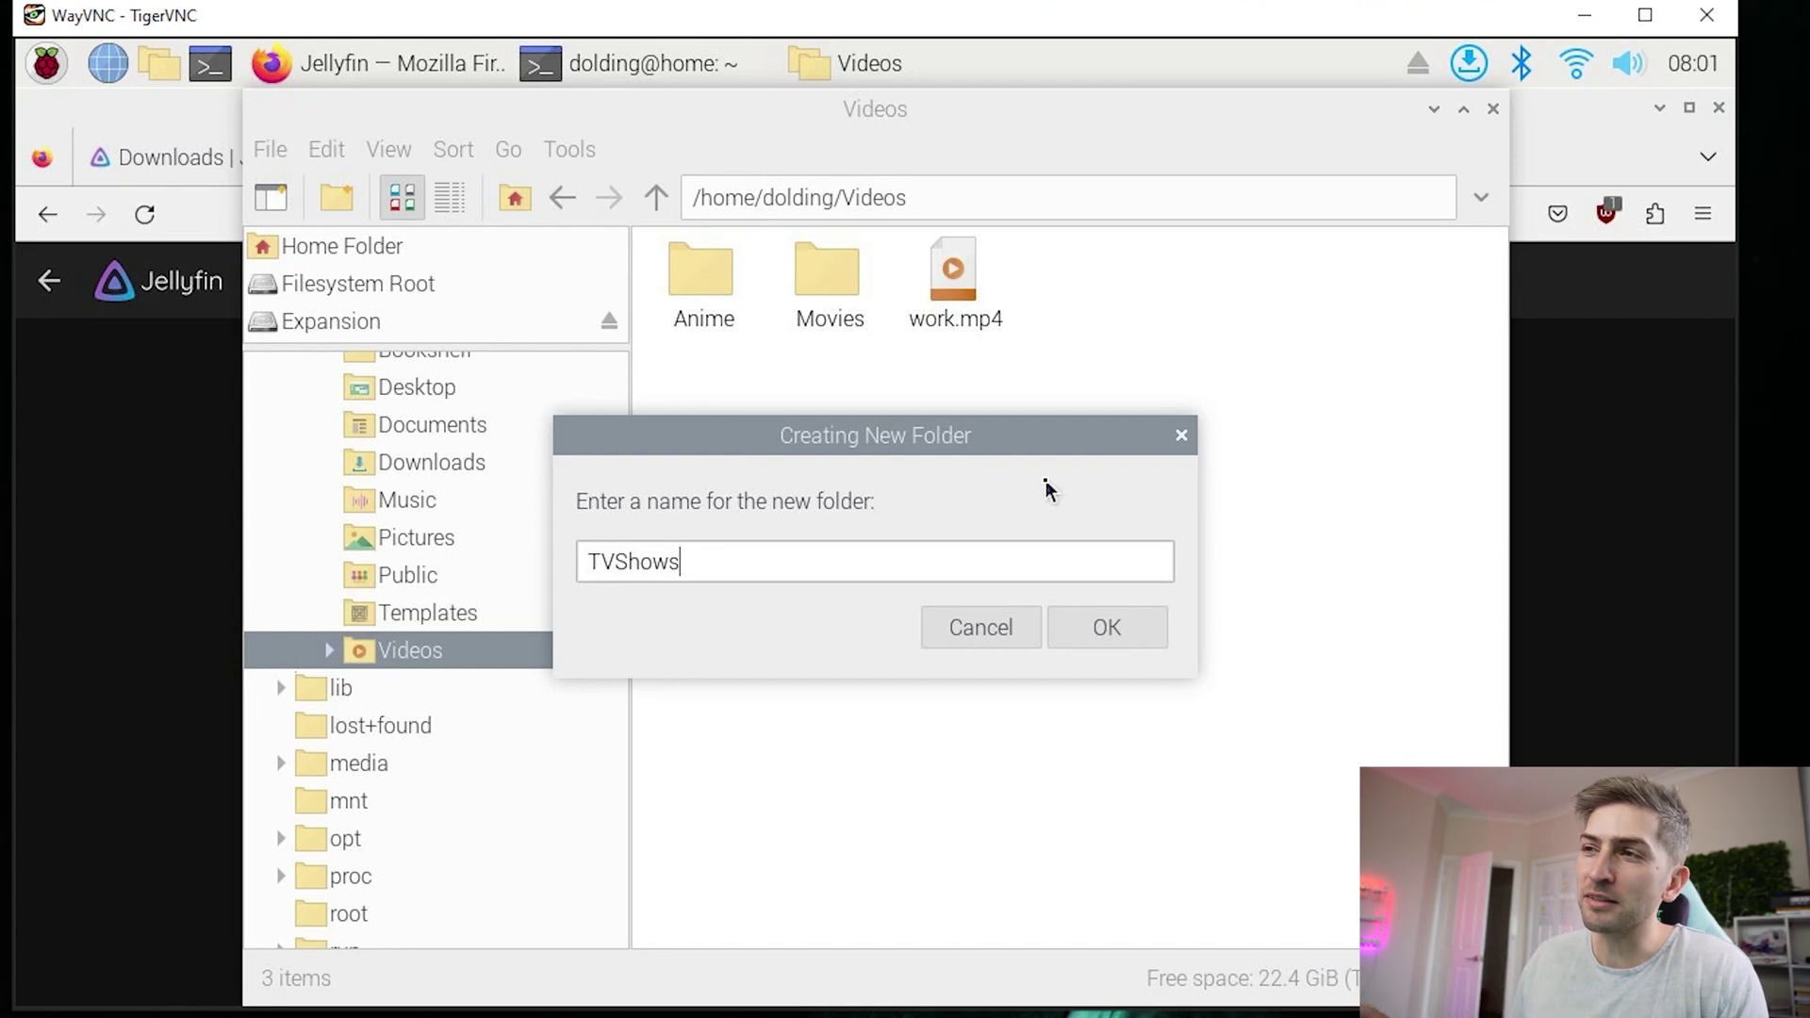
{"action": "key", "text": "Return"}
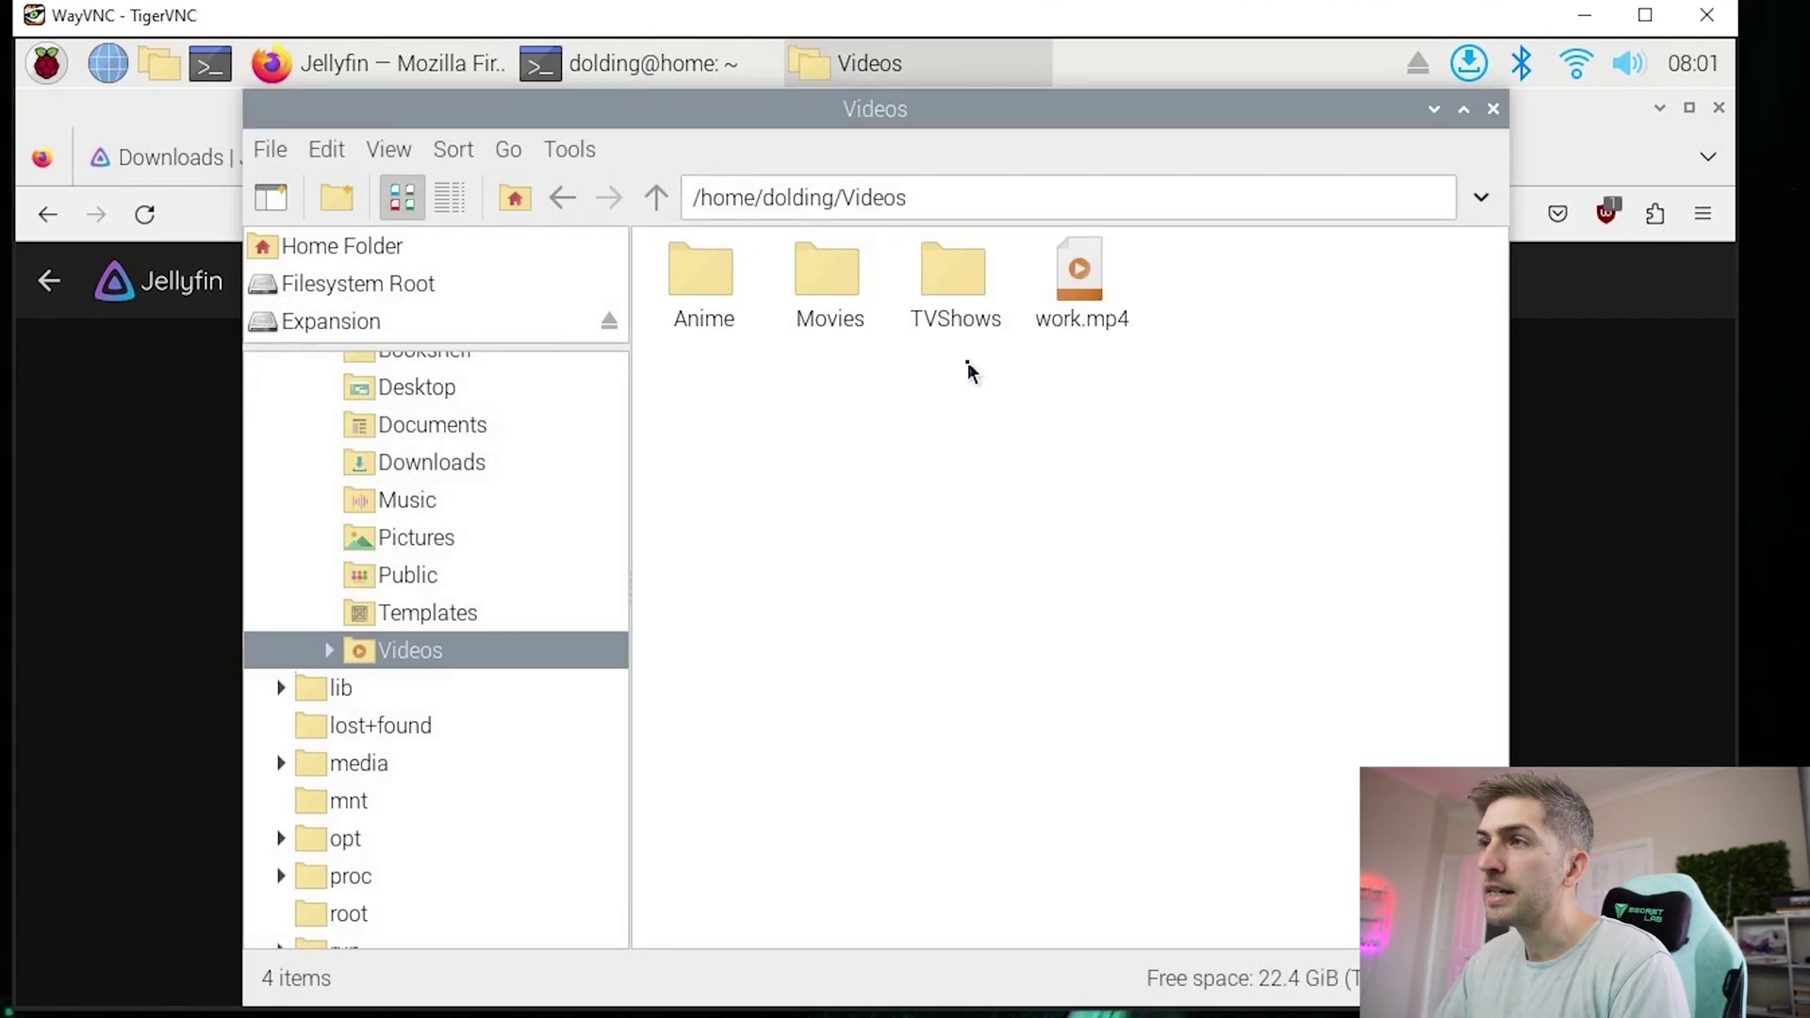
Step: In the Jellyfin wizard, start a new media library with Movies as the content type
{"action": "left_click", "coordinate": [1570, 514]}
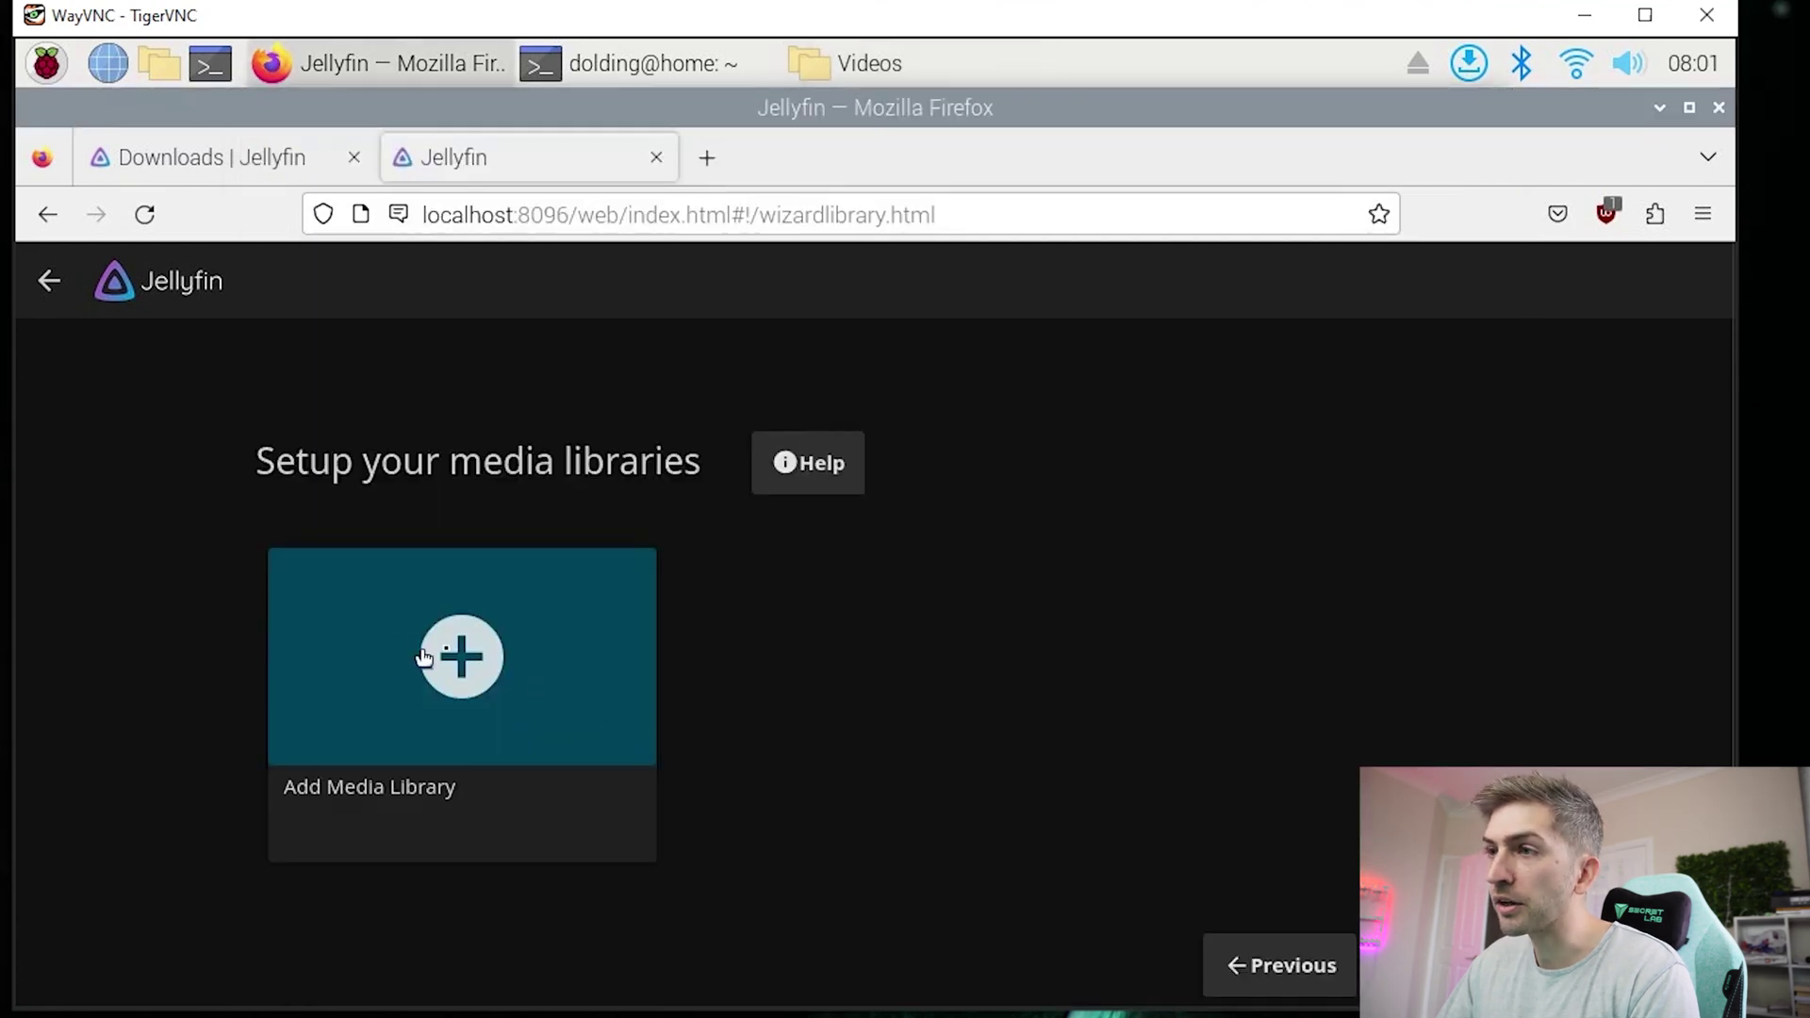
{"action": "left_click", "coordinate": [505, 647]}
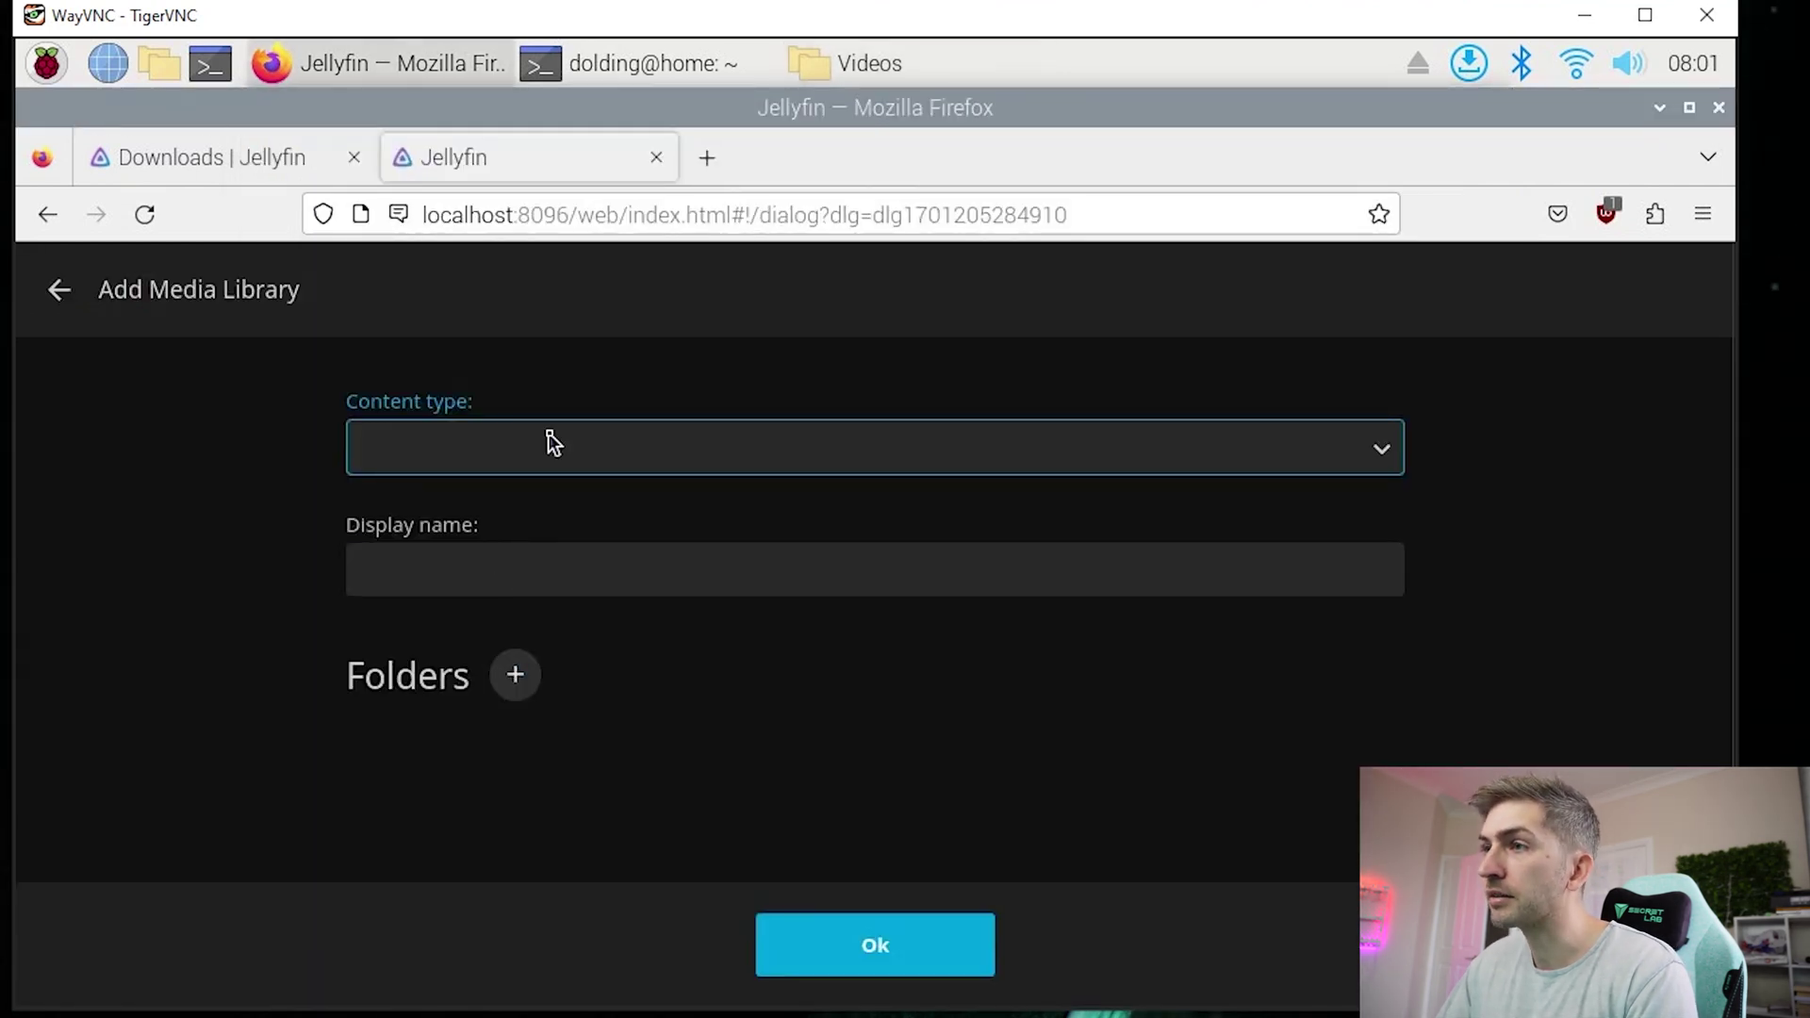
{"action": "left_click", "coordinate": [677, 443]}
{"action": "left_click", "coordinate": [458, 543]}
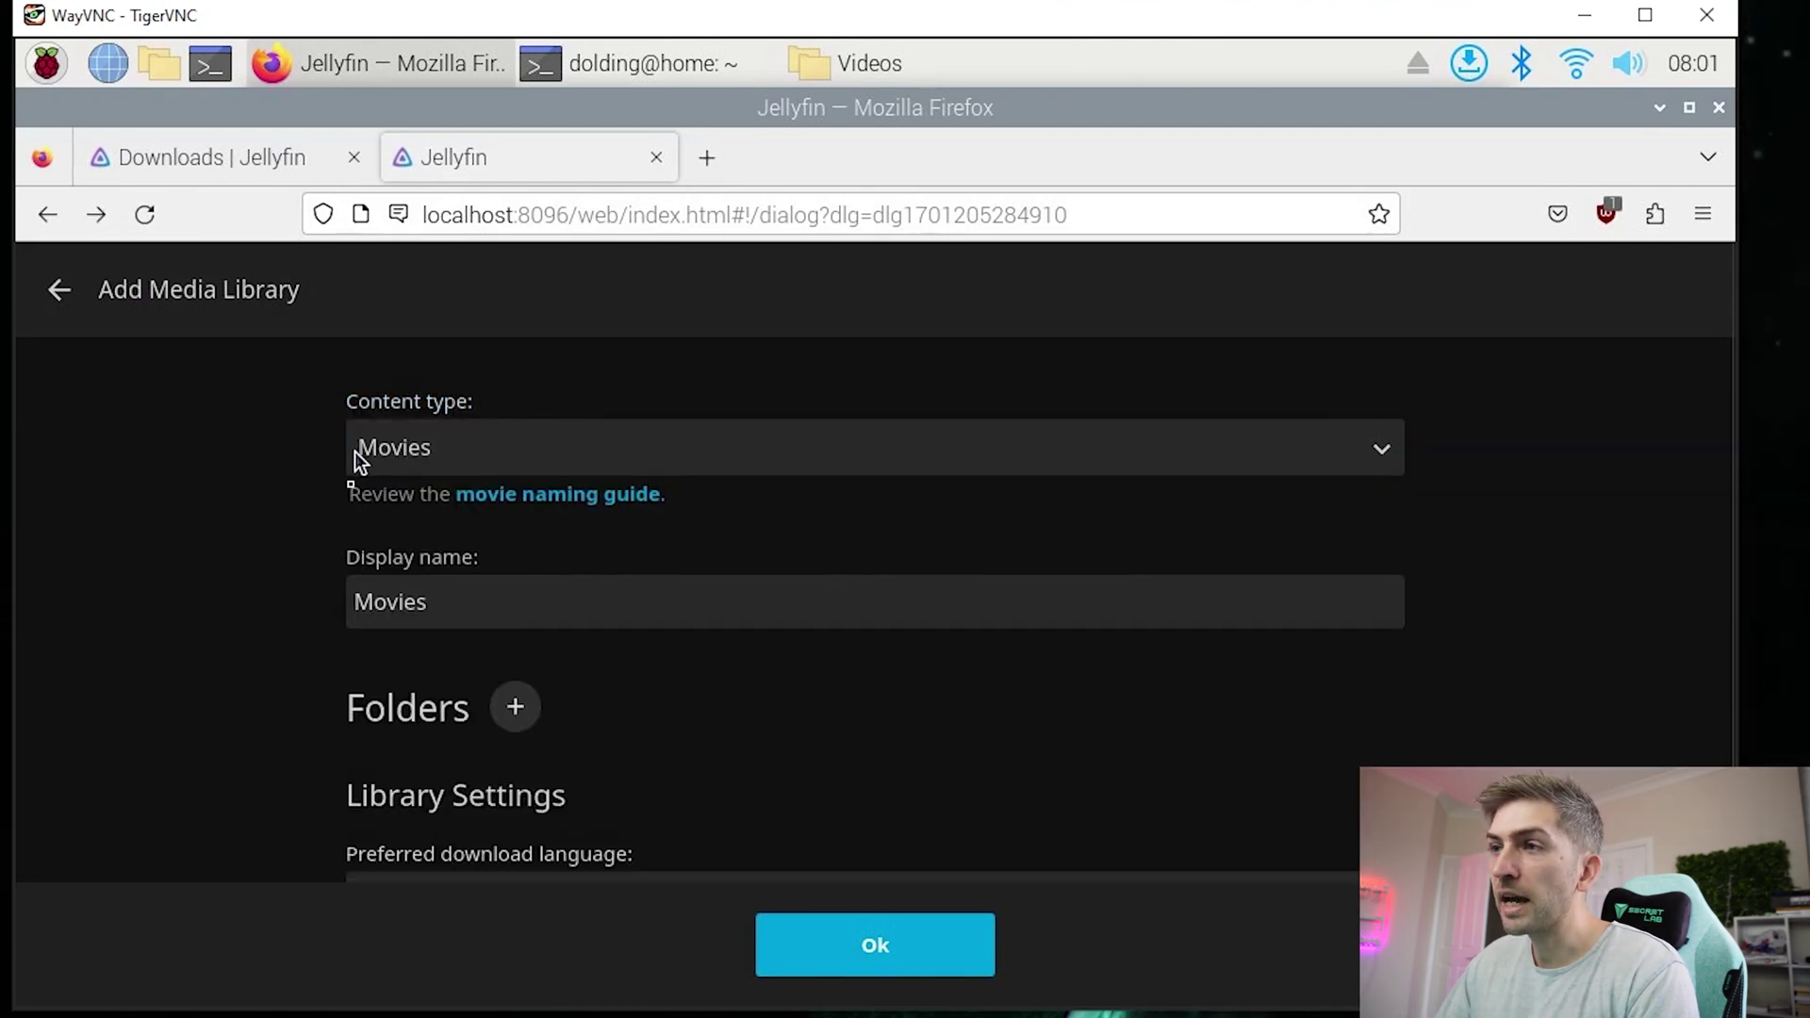
Step: Paste ~/Videos/Movies as the library folder path and confirm it
{"action": "left_click", "coordinate": [517, 708]}
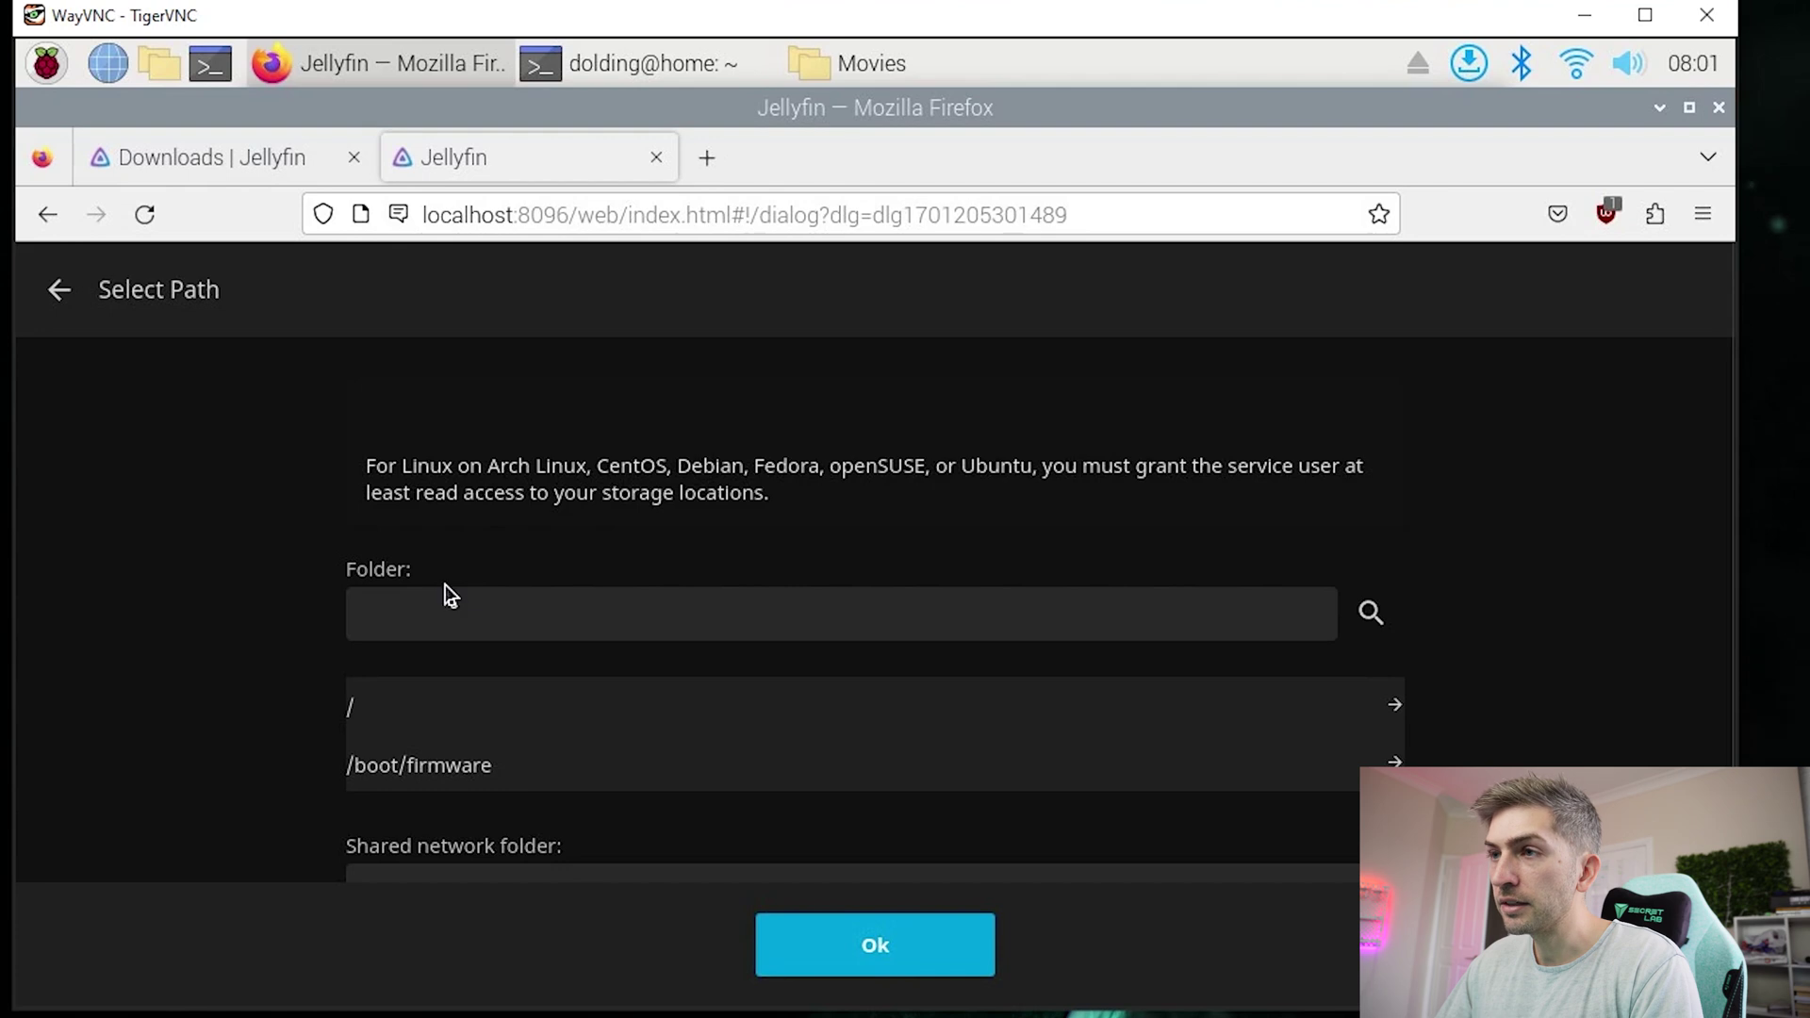
{"action": "left_click", "coordinate": [456, 610]}
{"action": "type", "text": "/home/dolding/Videos/Movies"}
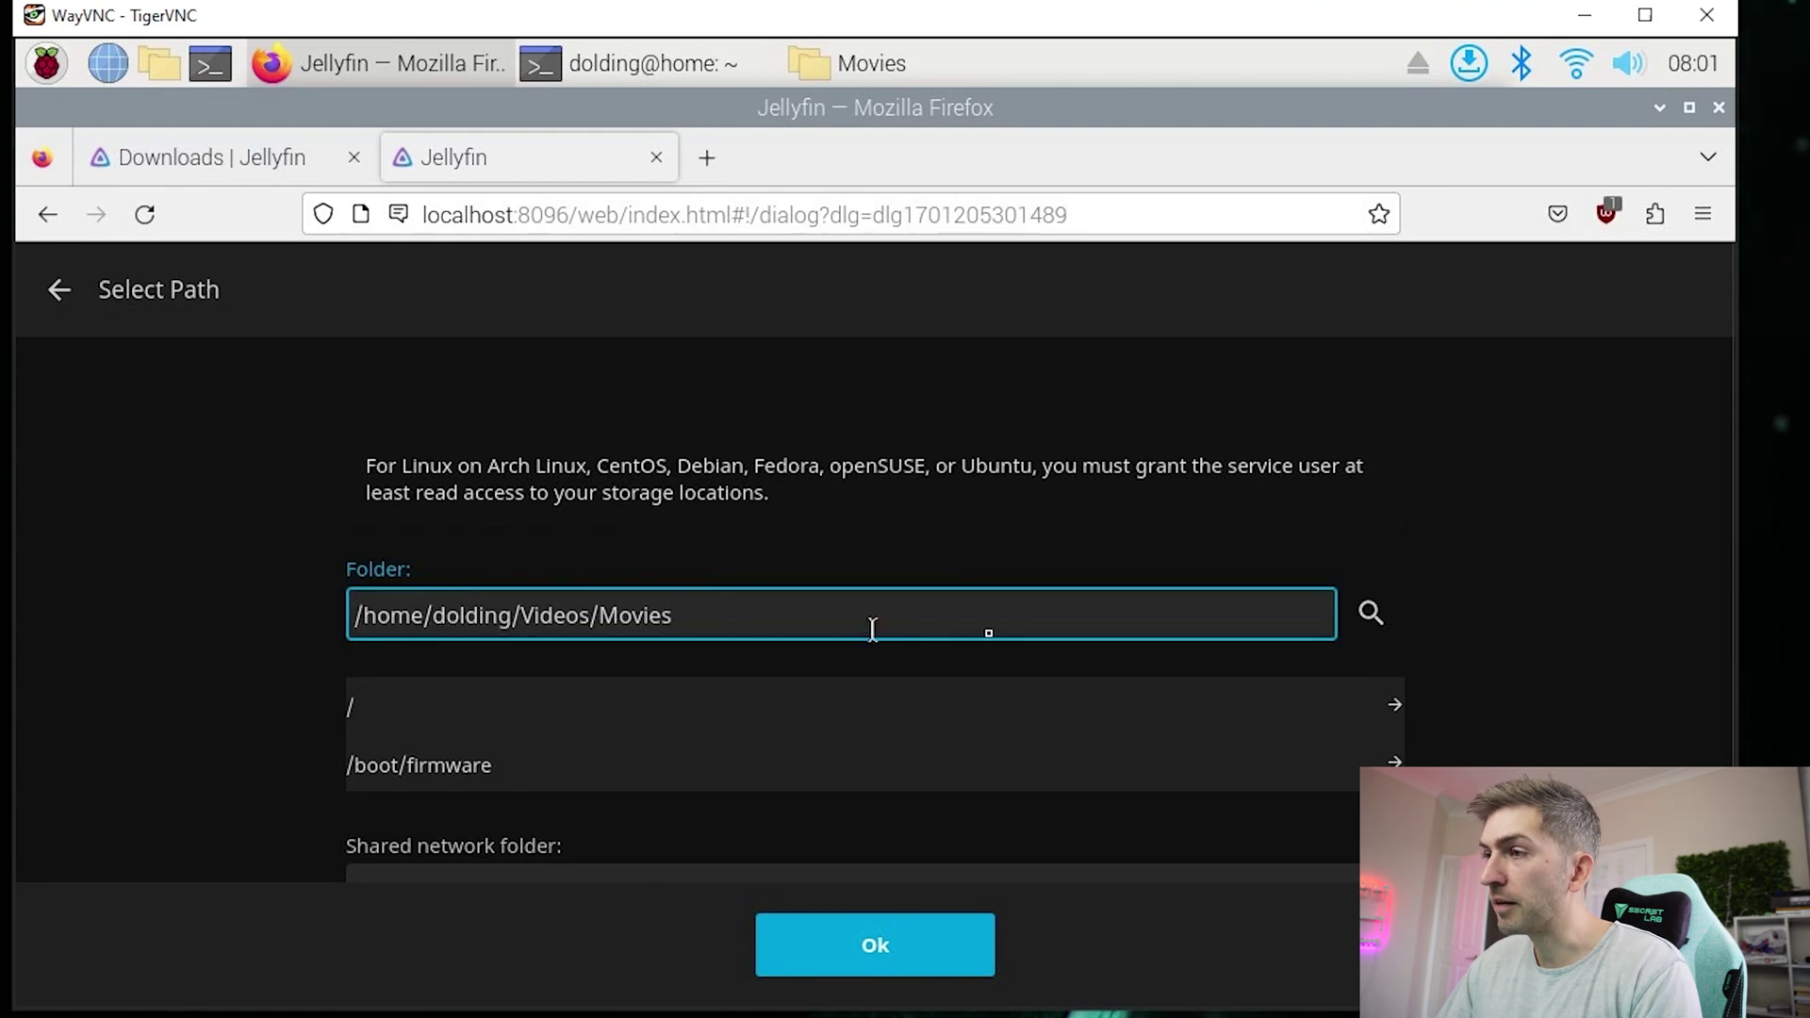
{"action": "key", "text": "Return"}
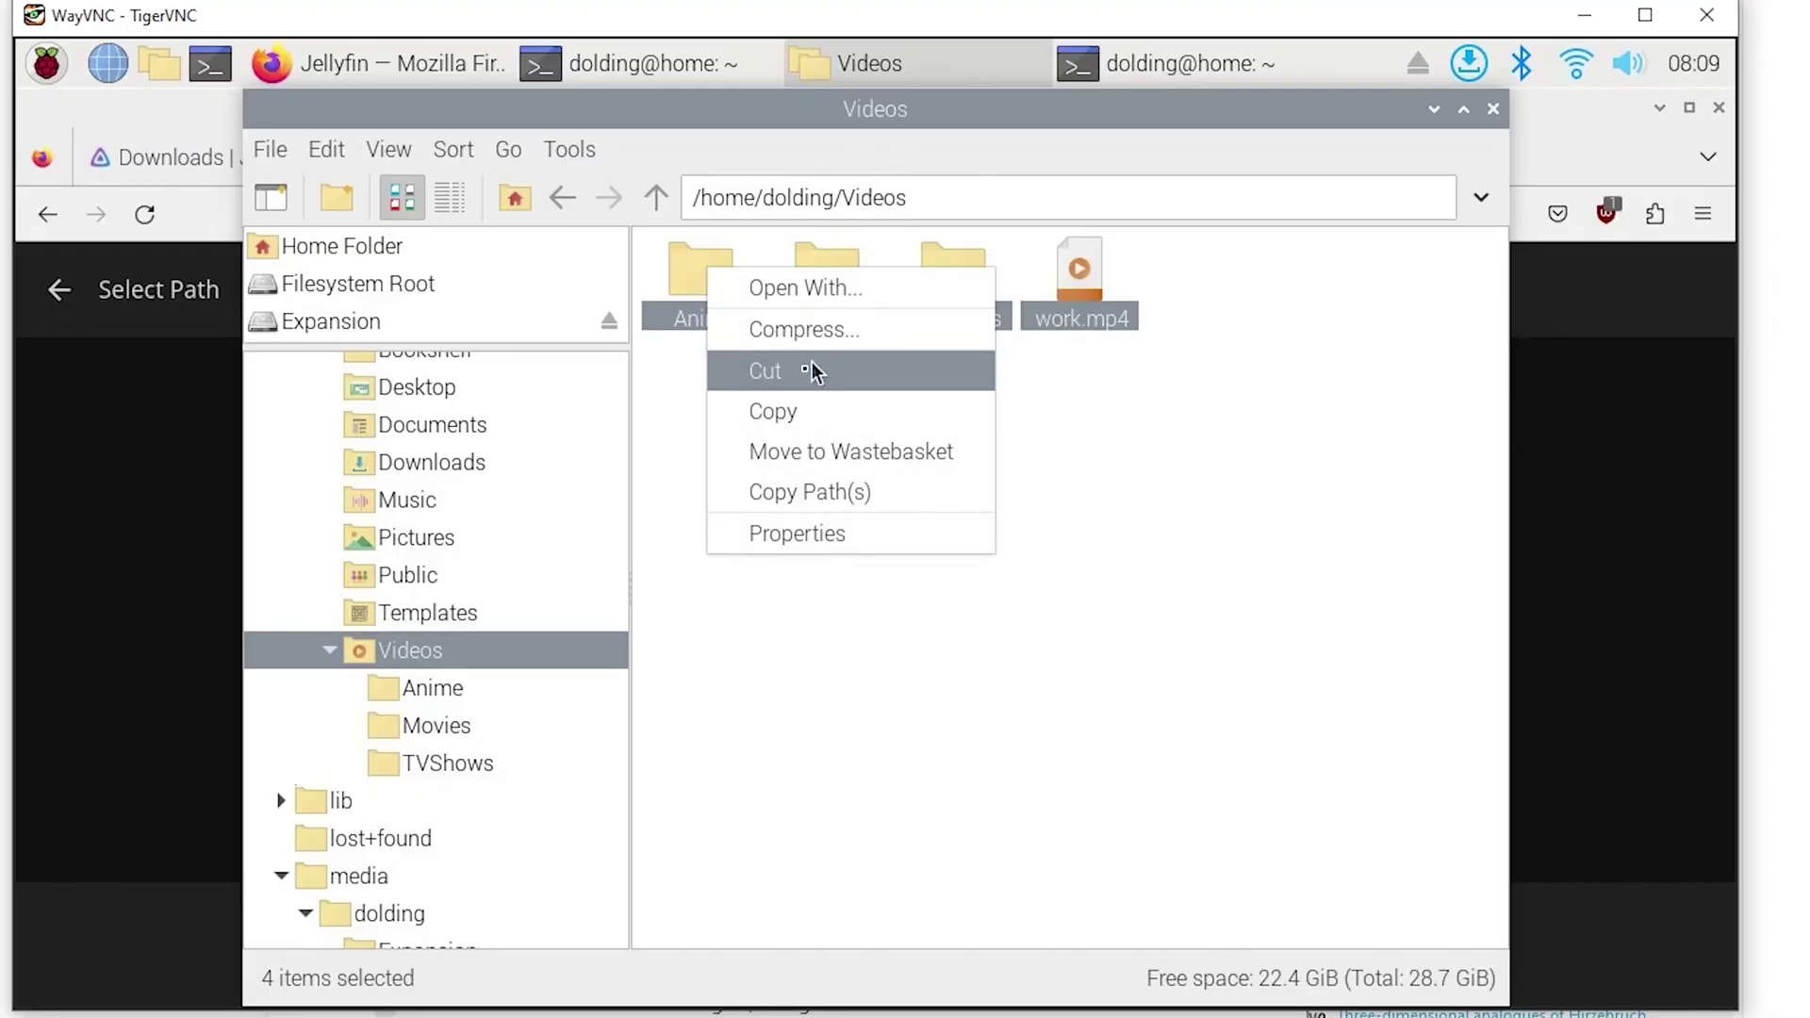
Step: Cut Anime, Movies, TVShows and work.mp4 from Videos to move them to the Expansion drive
{"action": "left_click", "coordinate": [803, 369]}
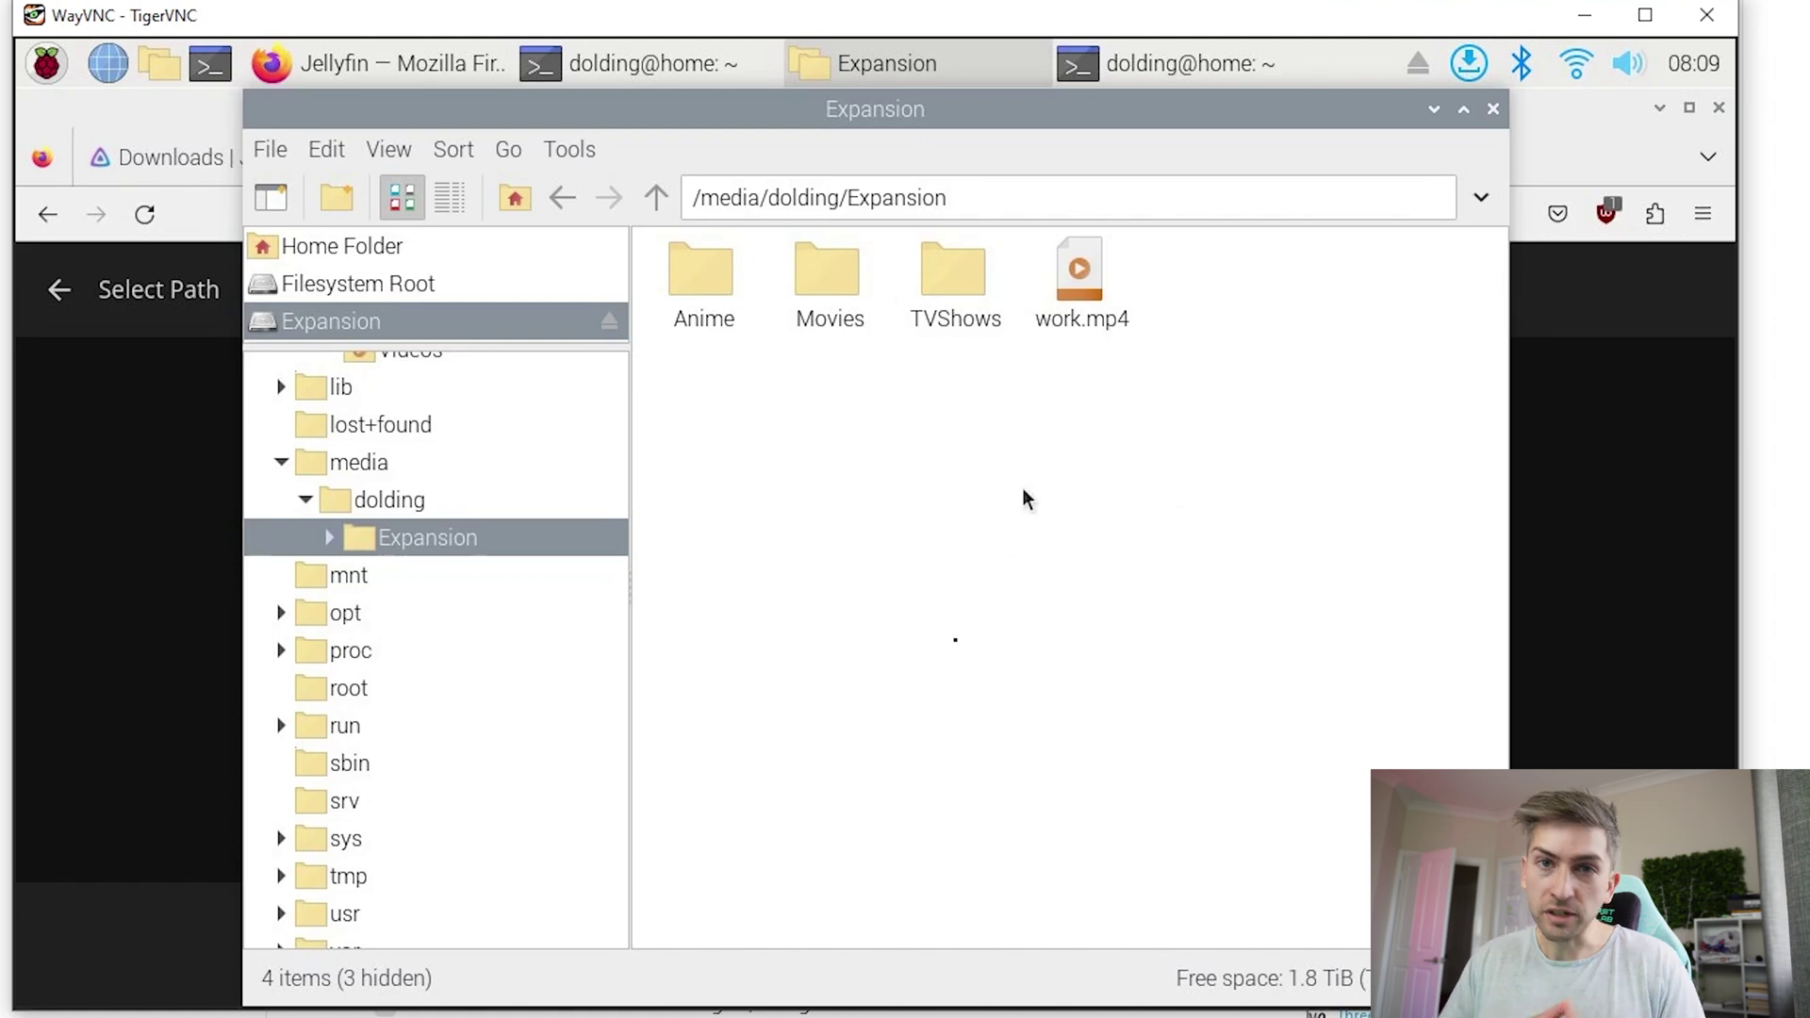
Step: Browse into the user's folder under /media in Jellyfin's folder picker
{"action": "key", "text": "alt+Tab"}
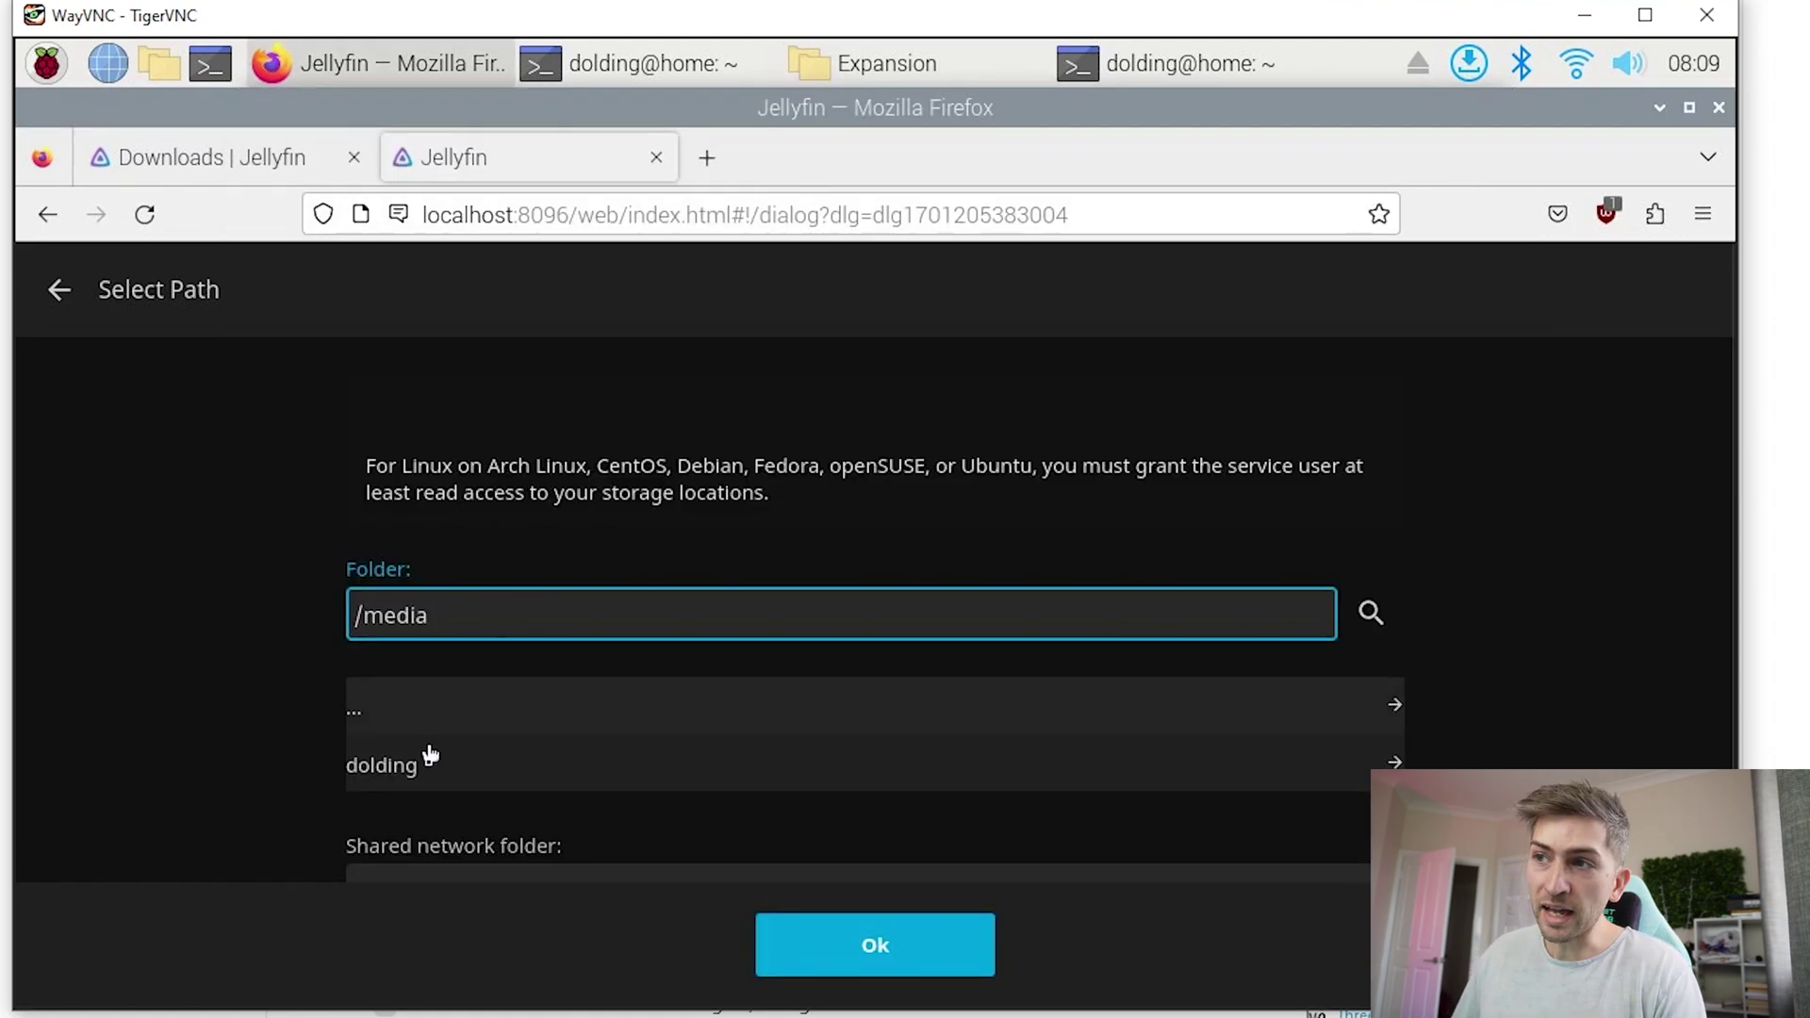
{"action": "left_click", "coordinate": [426, 767]}
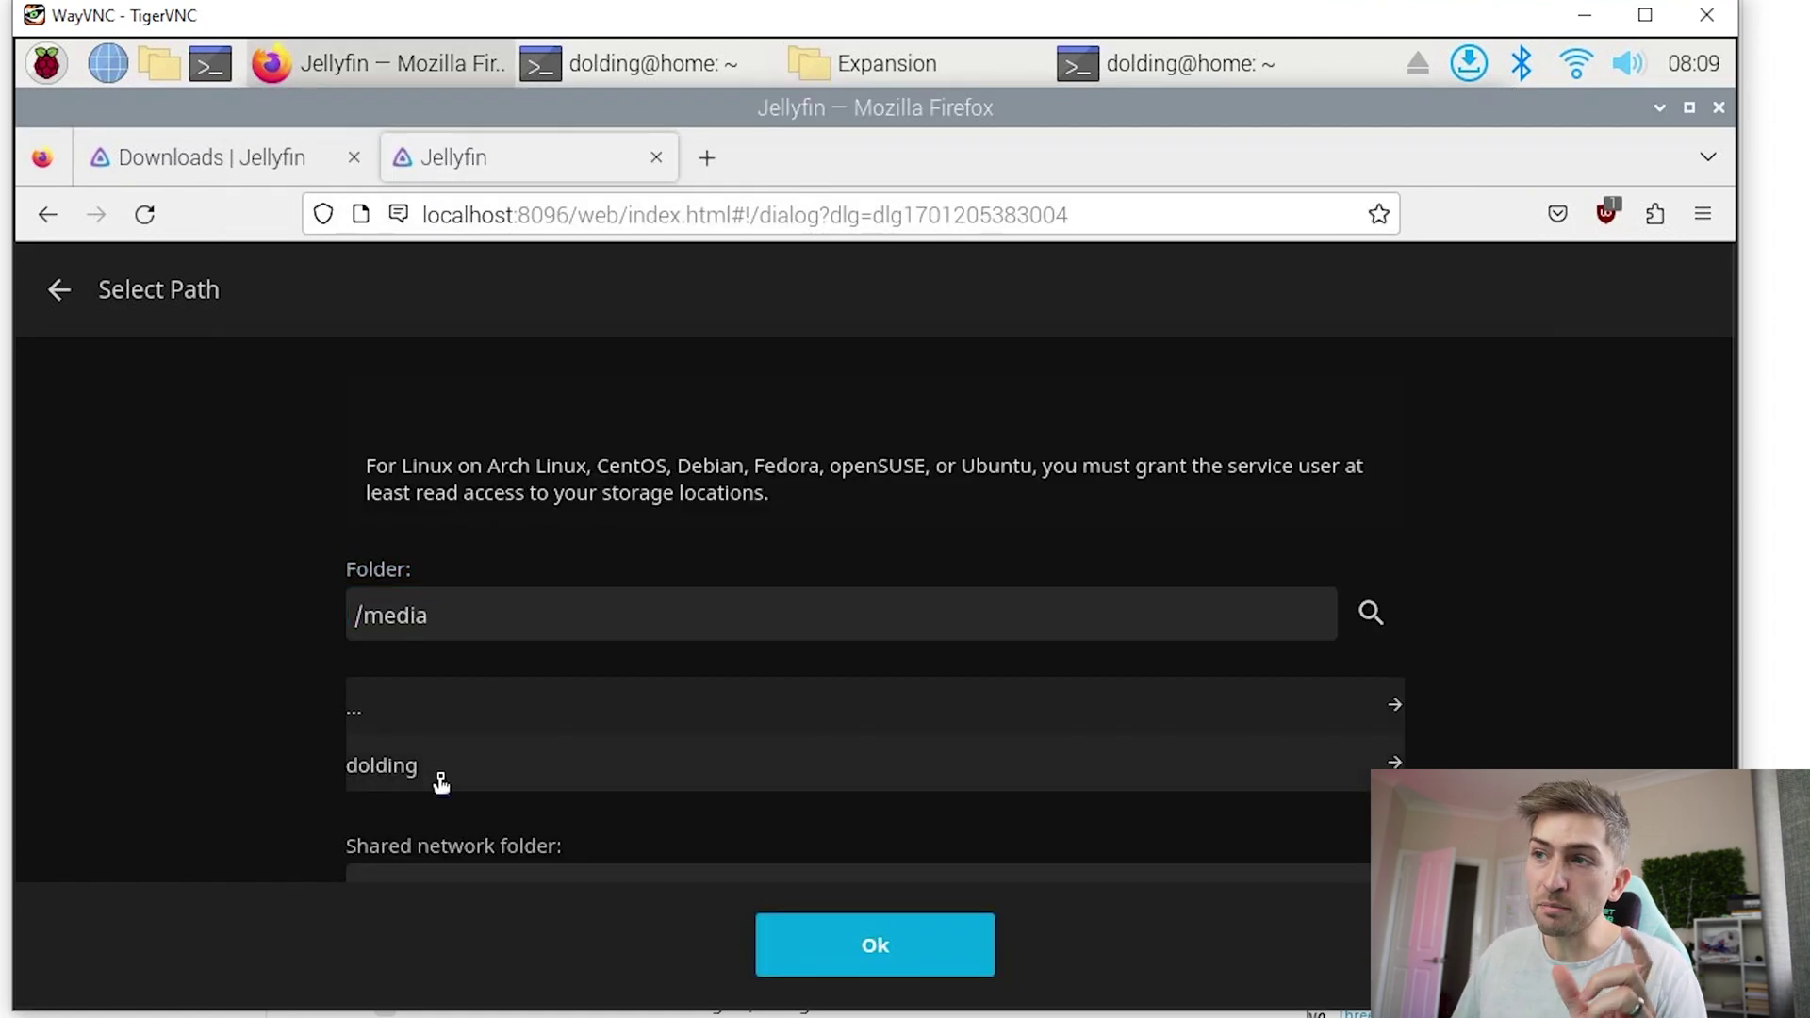
{"action": "left_click", "coordinate": [535, 726]}
Step: Run chmod 777 on the user's /media folder in the terminal
{"action": "key", "text": "alt+Tab"}
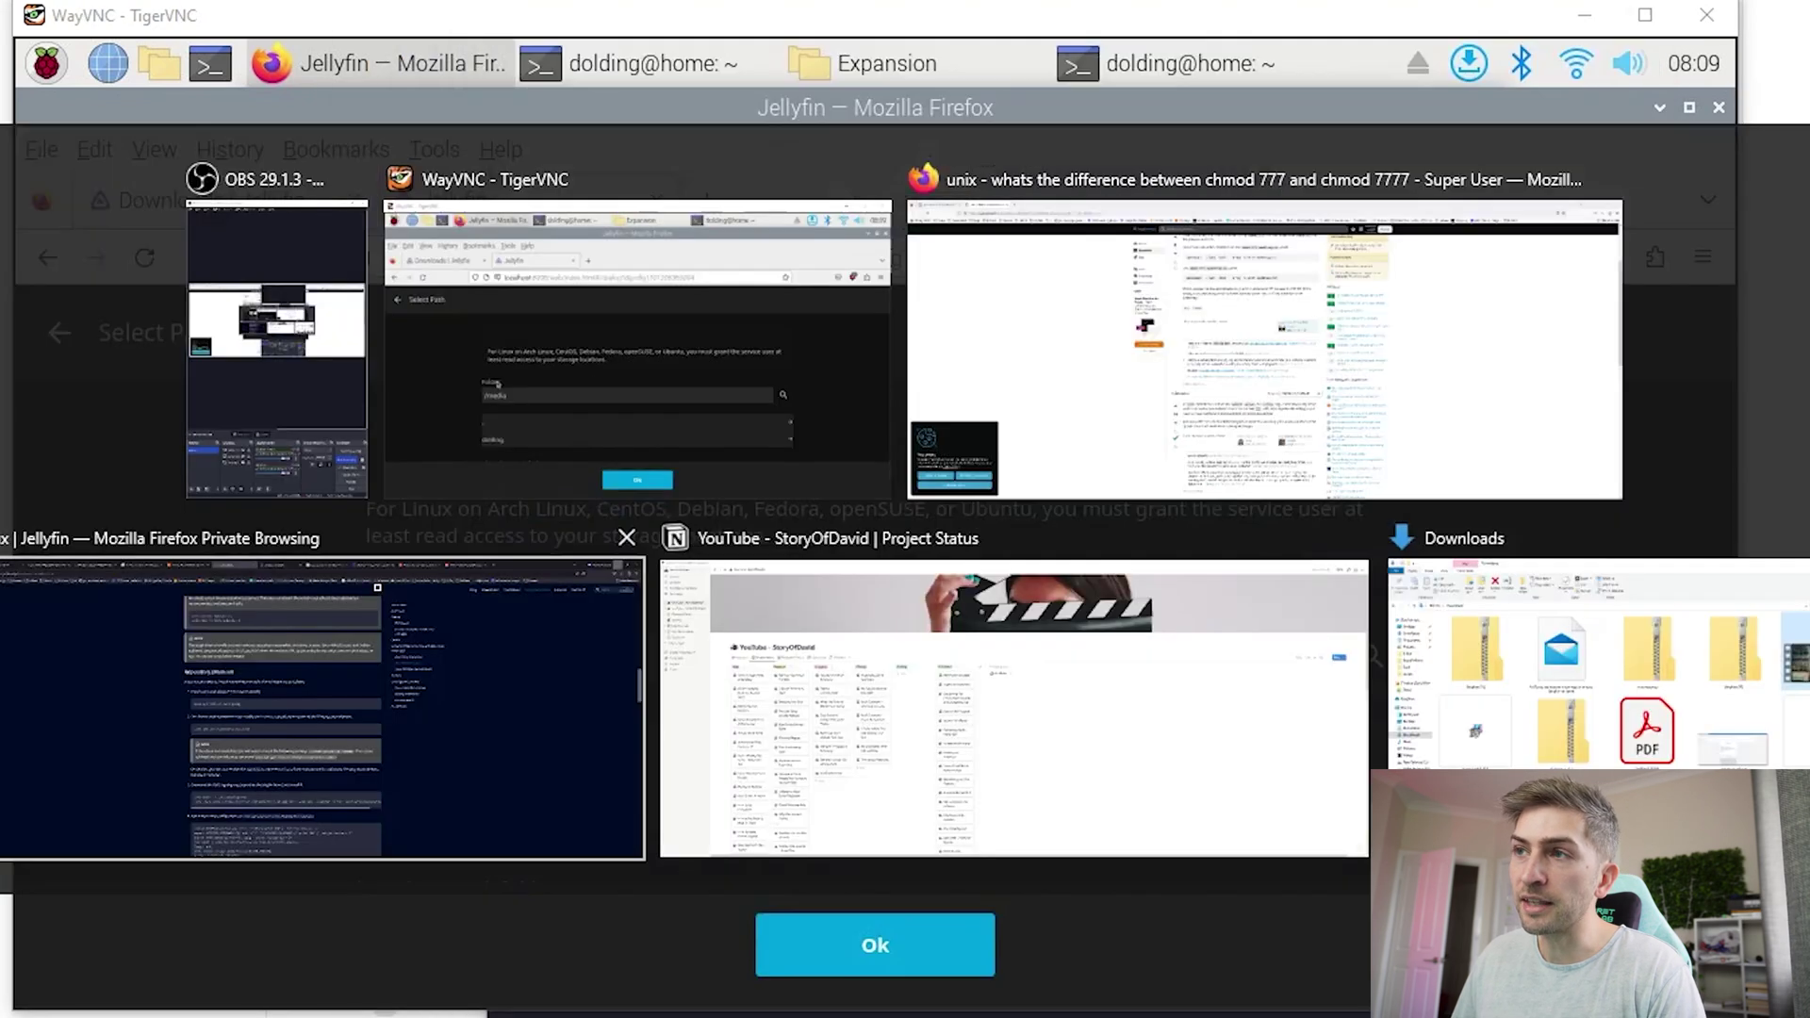
{"action": "left_click", "coordinate": [1119, 58]}
{"action": "type", "text": "chmod 777"}
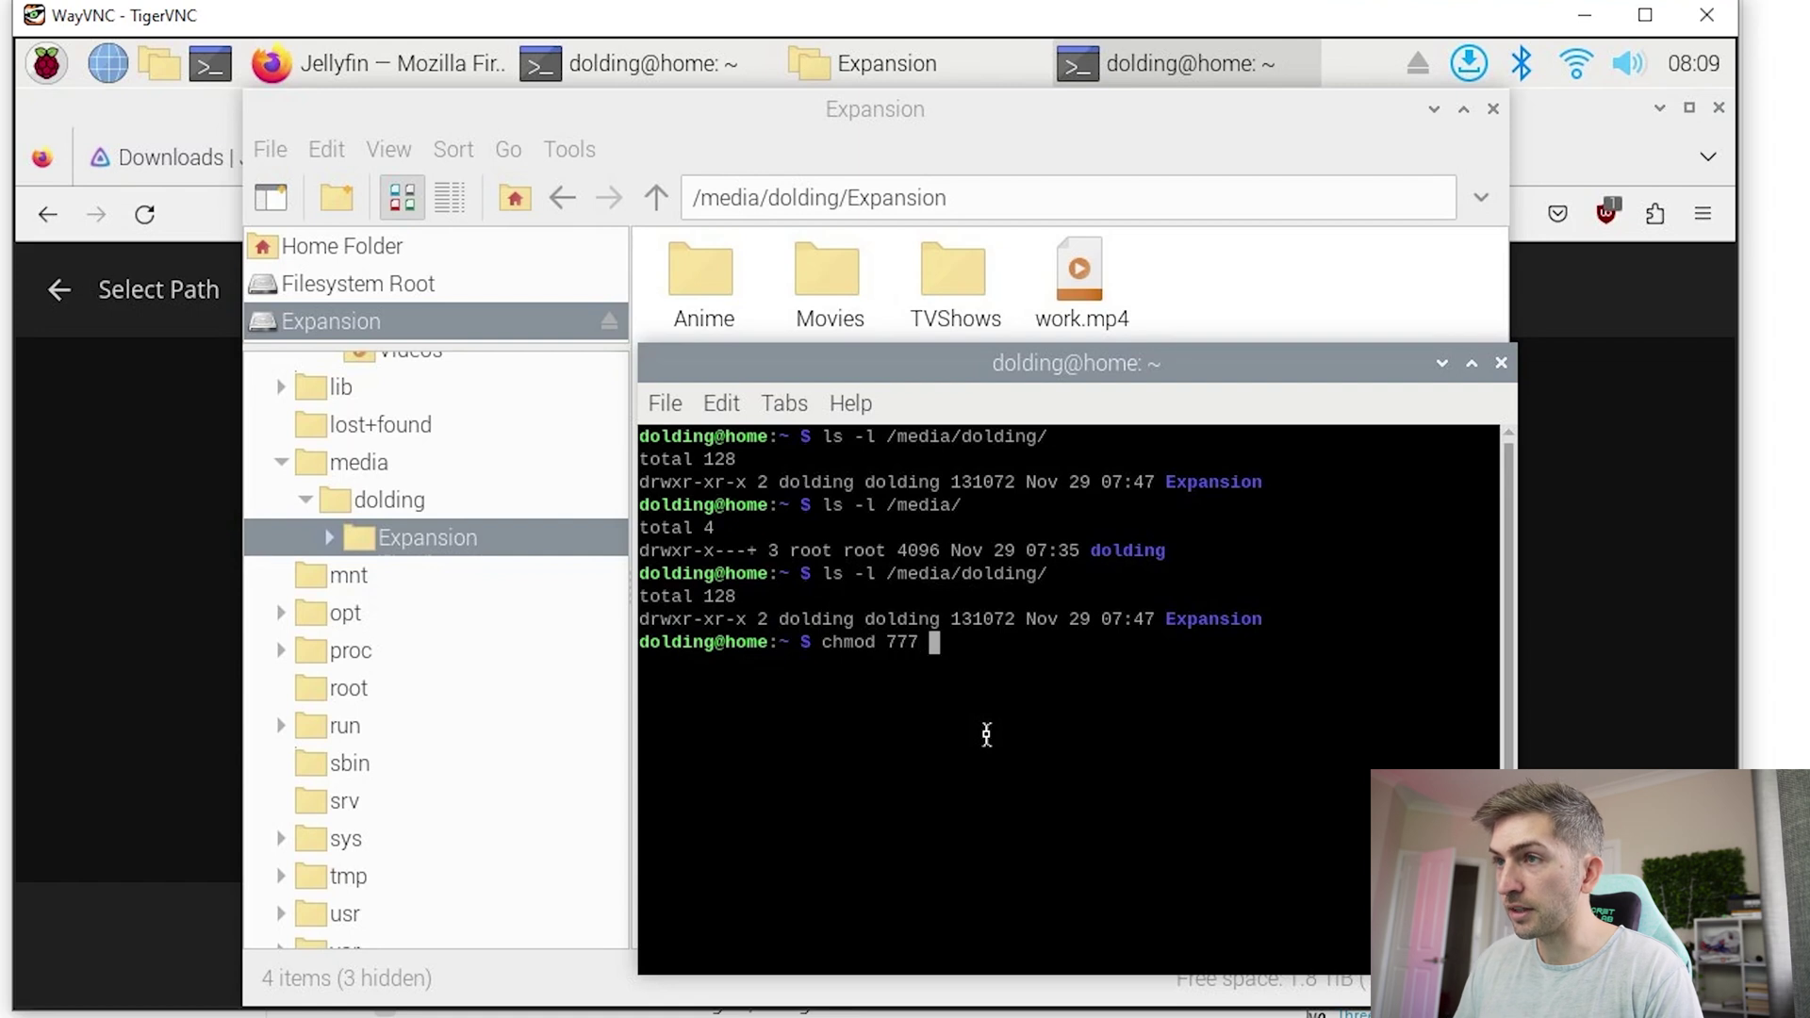
{"action": "type", "text": " /media/dolding/"}
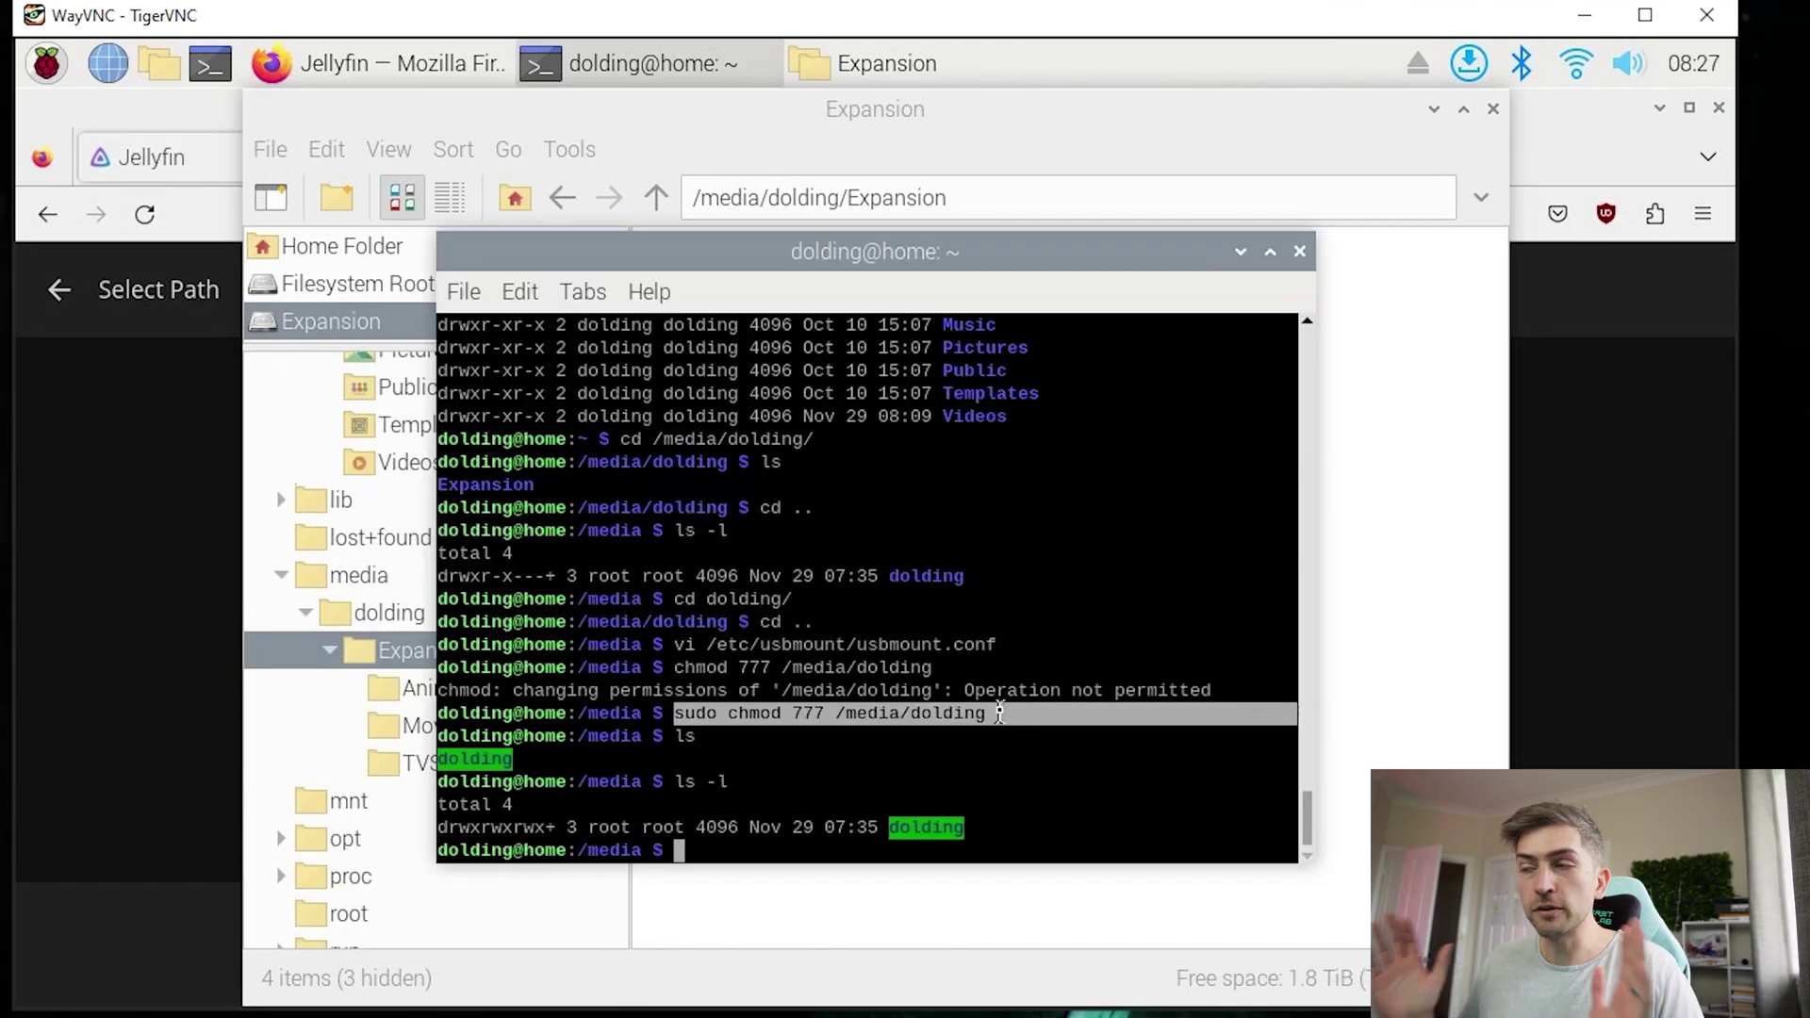
{"action": "left_click", "coordinate": [797, 834]}
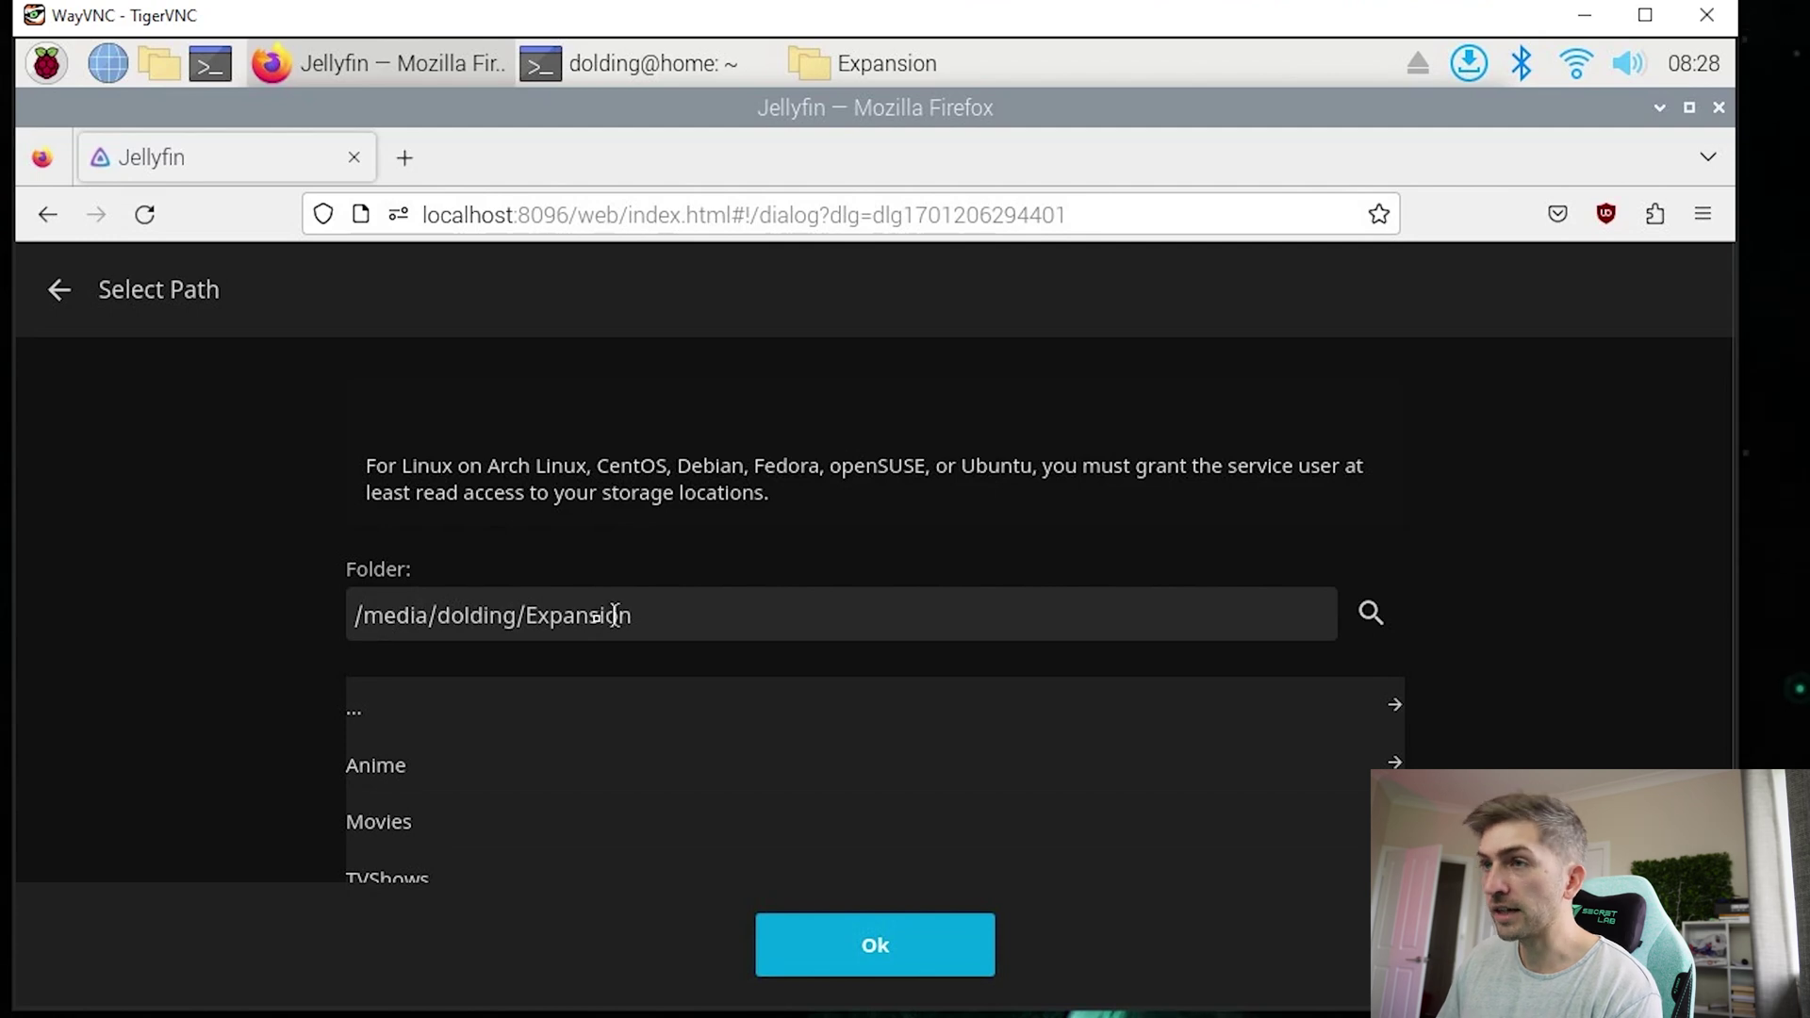
Step: Choose the Movies folder on the Expansion drive as the library path
{"action": "scroll", "coordinate": [611, 603], "scroll_direction": "down", "scroll_amount": 5}
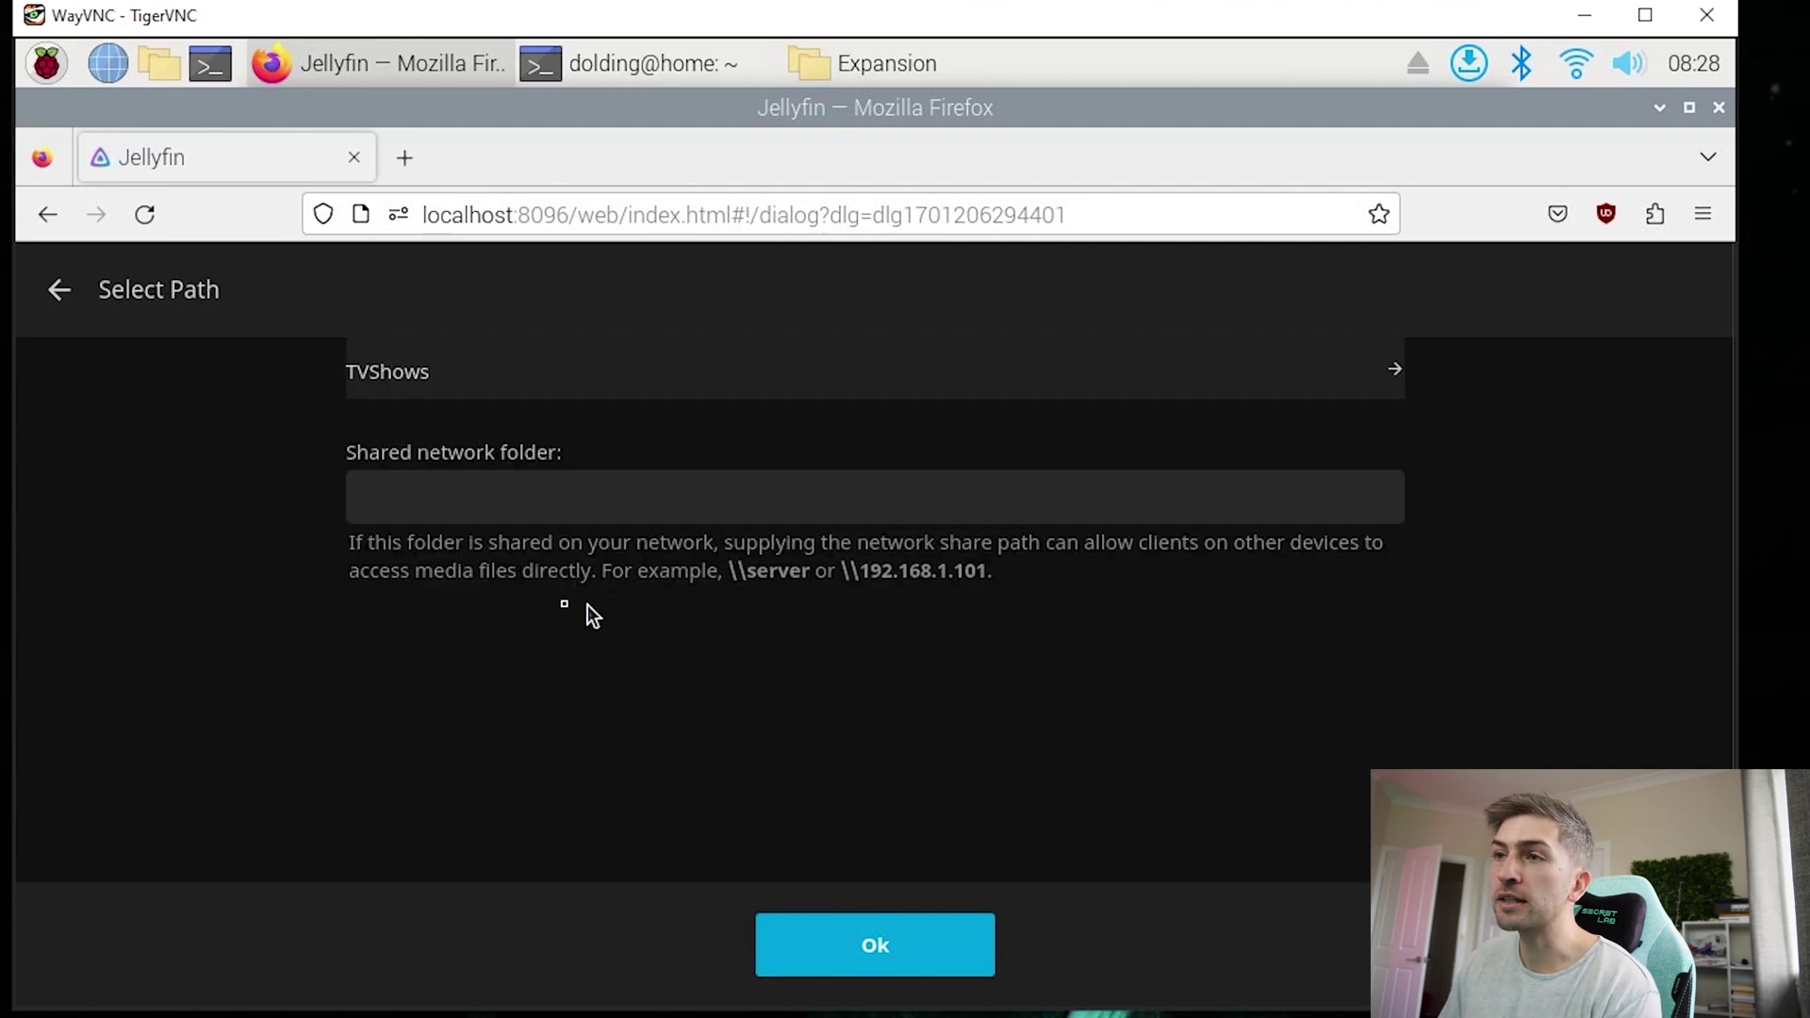
{"action": "scroll", "coordinate": [587, 603], "scroll_direction": "up", "scroll_amount": 3}
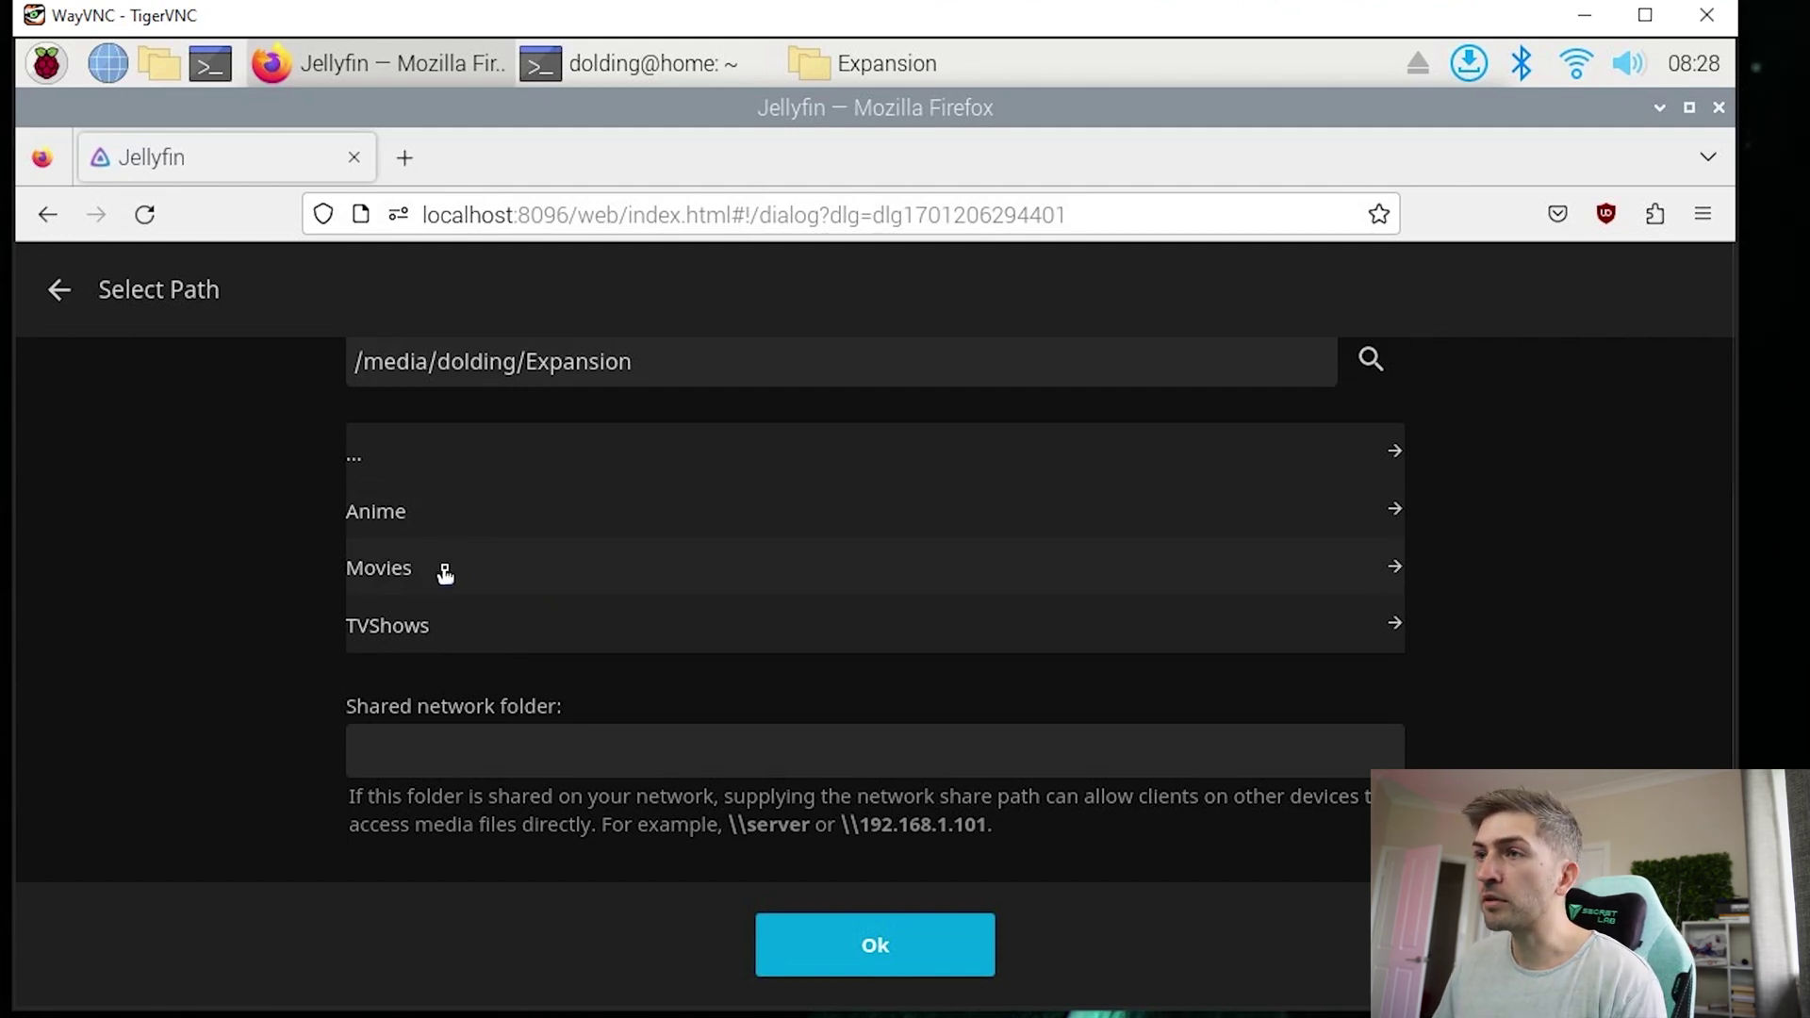
{"action": "left_click", "coordinate": [444, 571]}
{"action": "left_click", "coordinate": [875, 935]}
Step: Set the library's preferred download language to English
{"action": "scroll", "coordinate": [1345, 517], "scroll_direction": "down", "scroll_amount": 5}
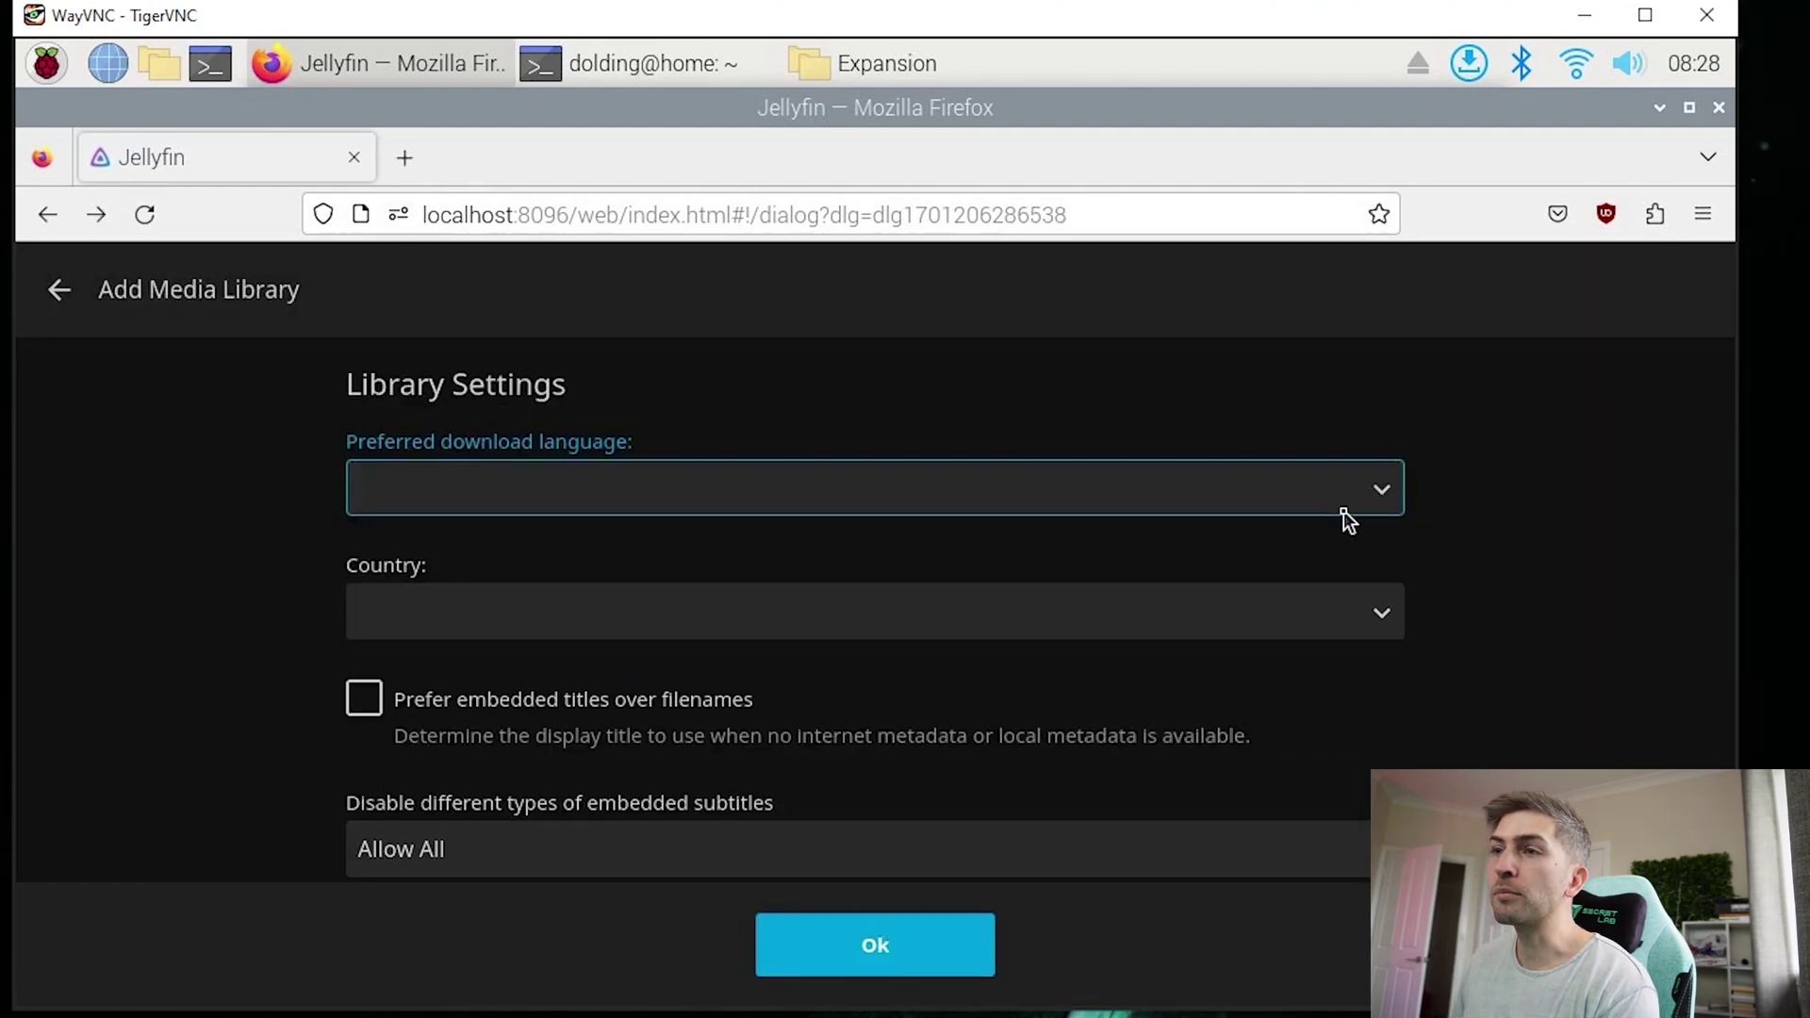
{"action": "left_click", "coordinate": [1345, 514]}
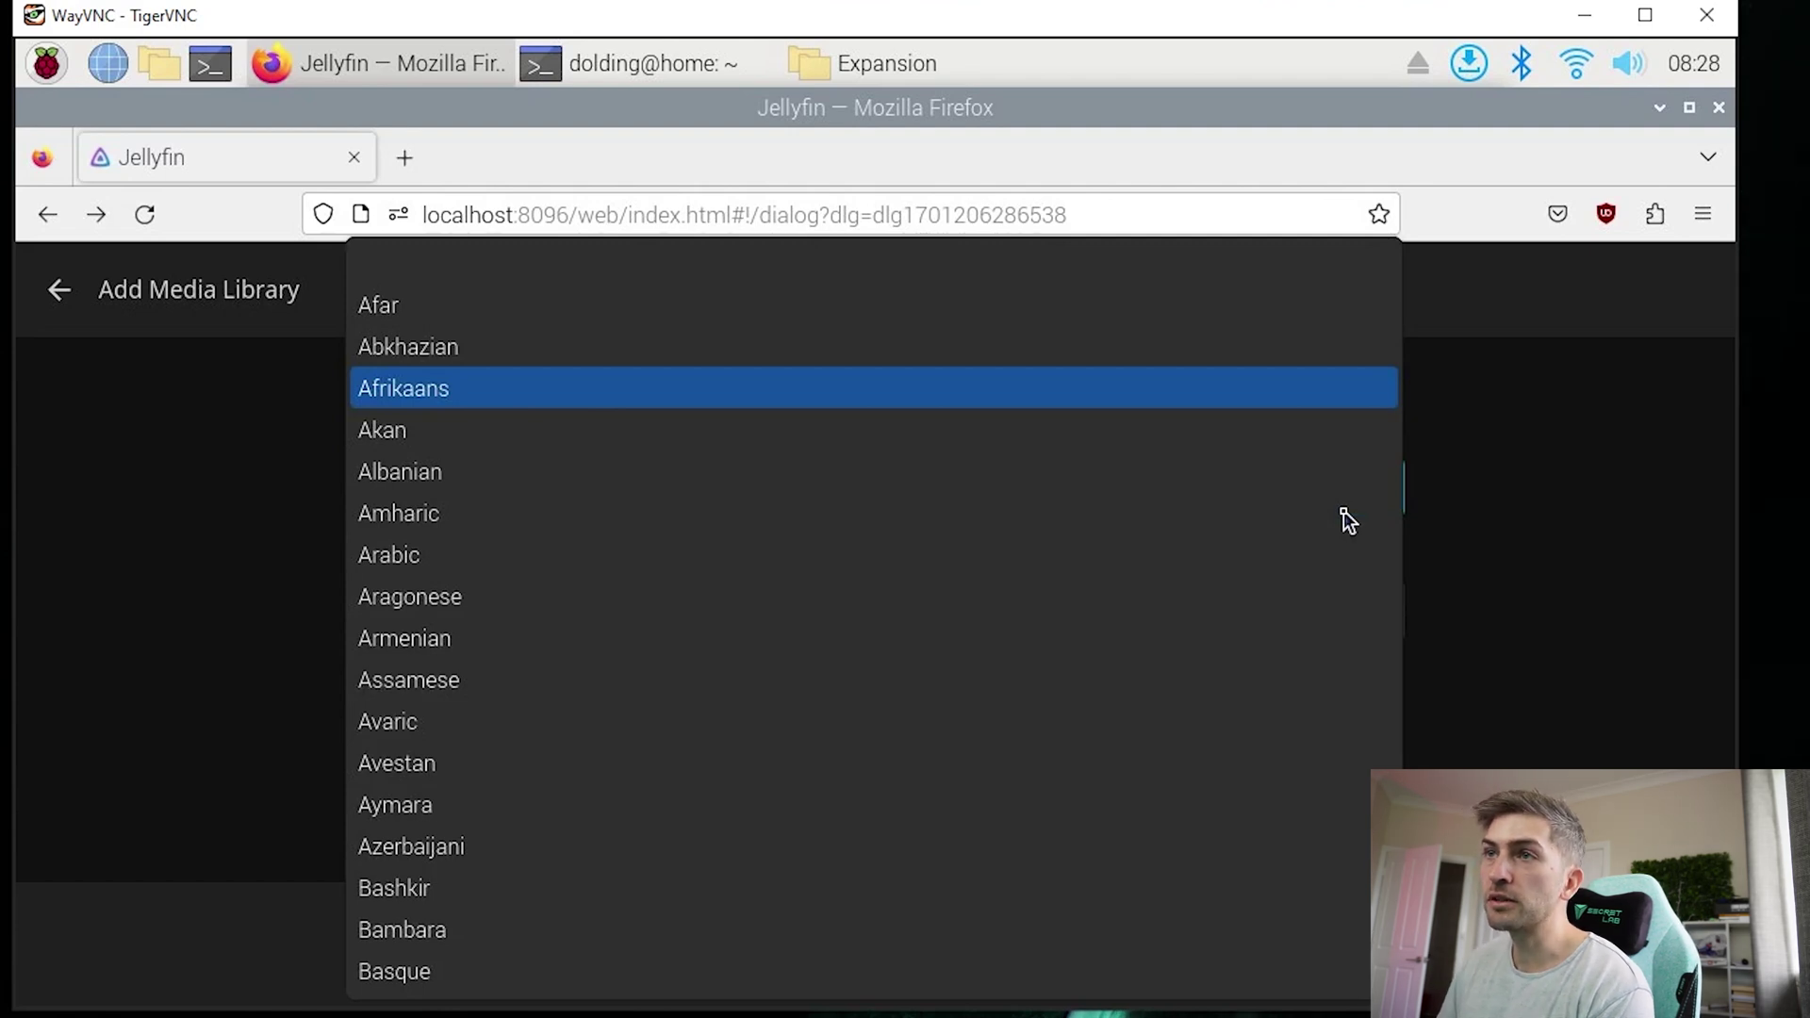
{"action": "scroll", "coordinate": [432, 675], "scroll_direction": "down", "scroll_amount": 9}
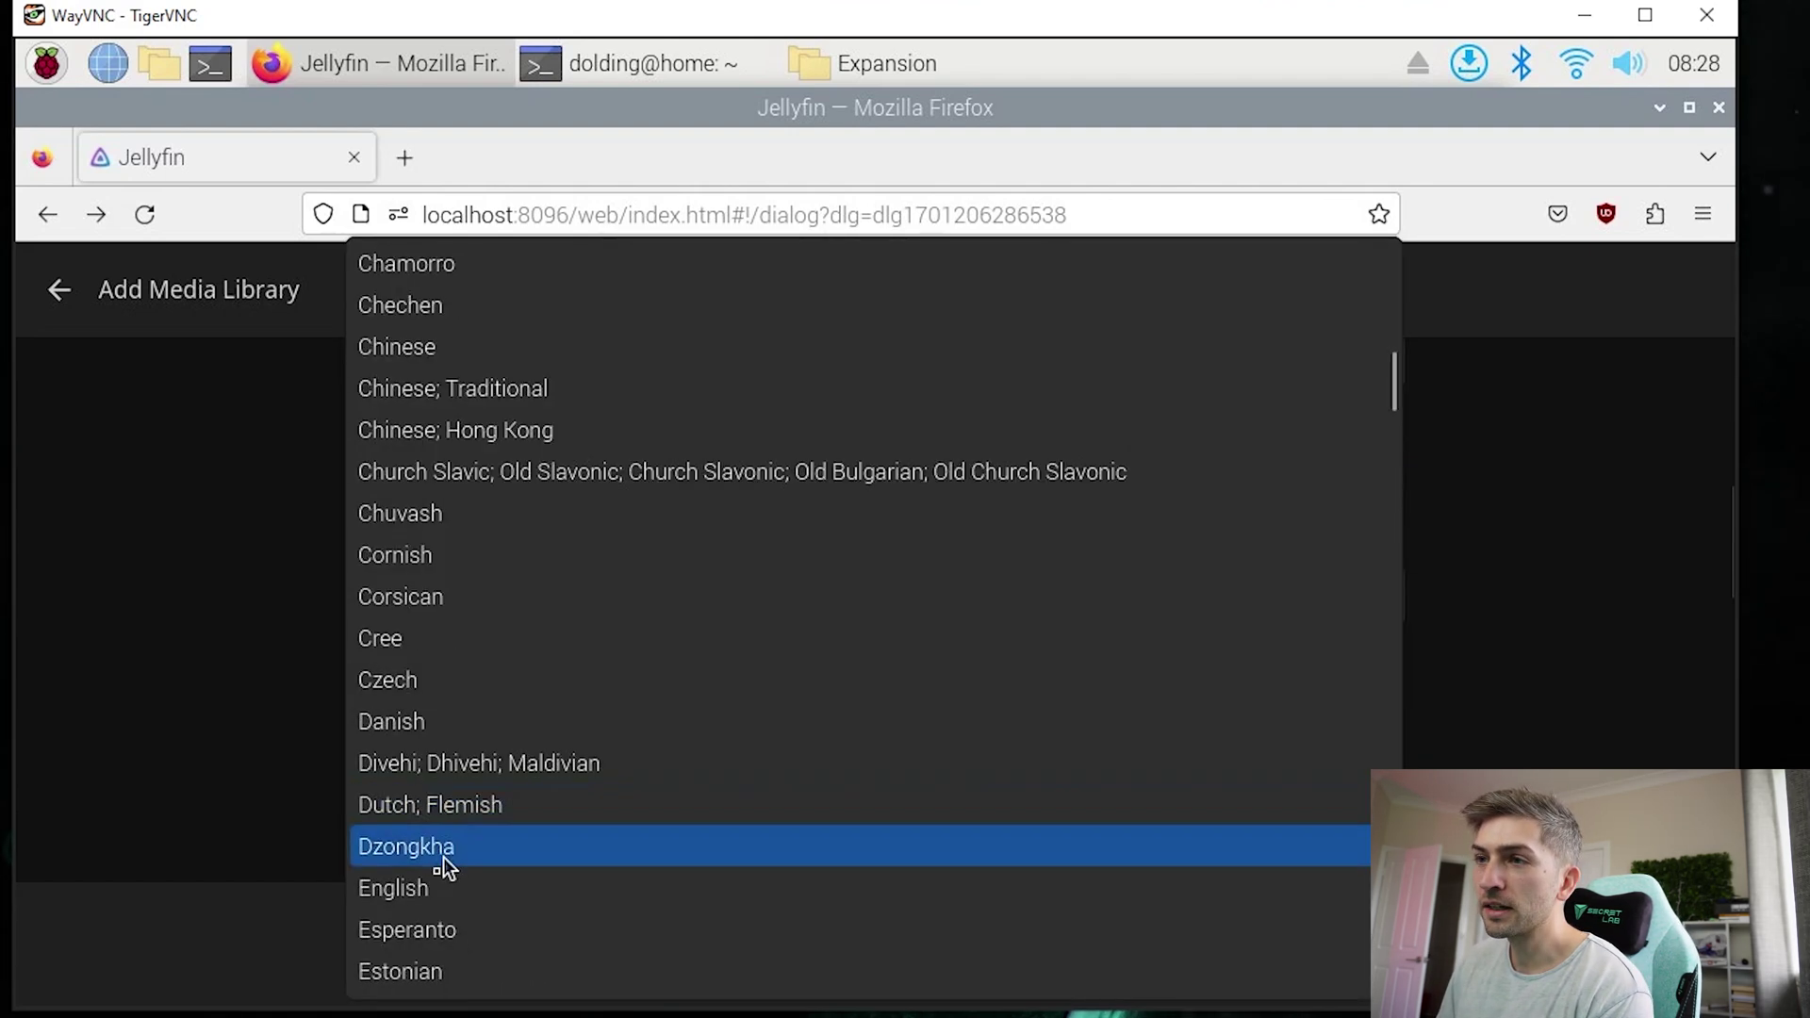
{"action": "left_click", "coordinate": [421, 891]}
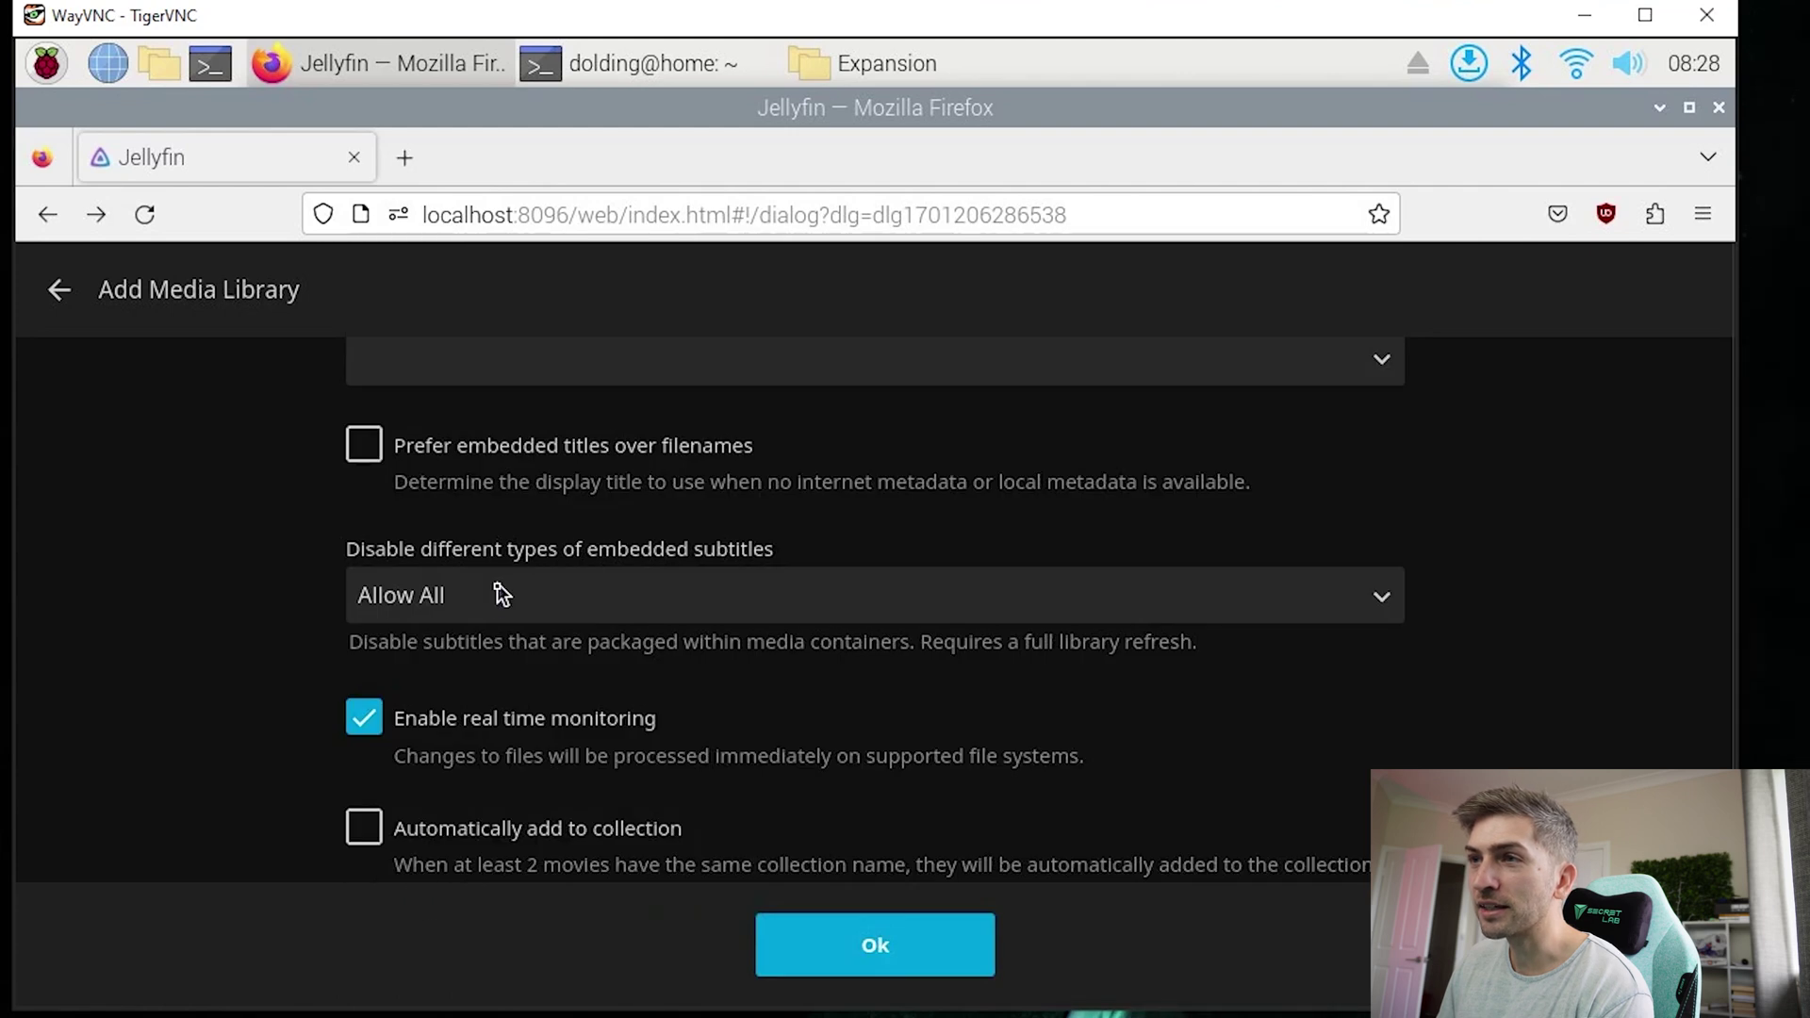
Step: Set the country to Australia and save the Movies library
{"action": "scroll", "coordinate": [499, 592], "scroll_direction": "up", "scroll_amount": 1}
{"action": "scroll", "coordinate": [500, 592], "scroll_direction": "up", "scroll_amount": 2}
{"action": "left_click", "coordinate": [465, 626]}
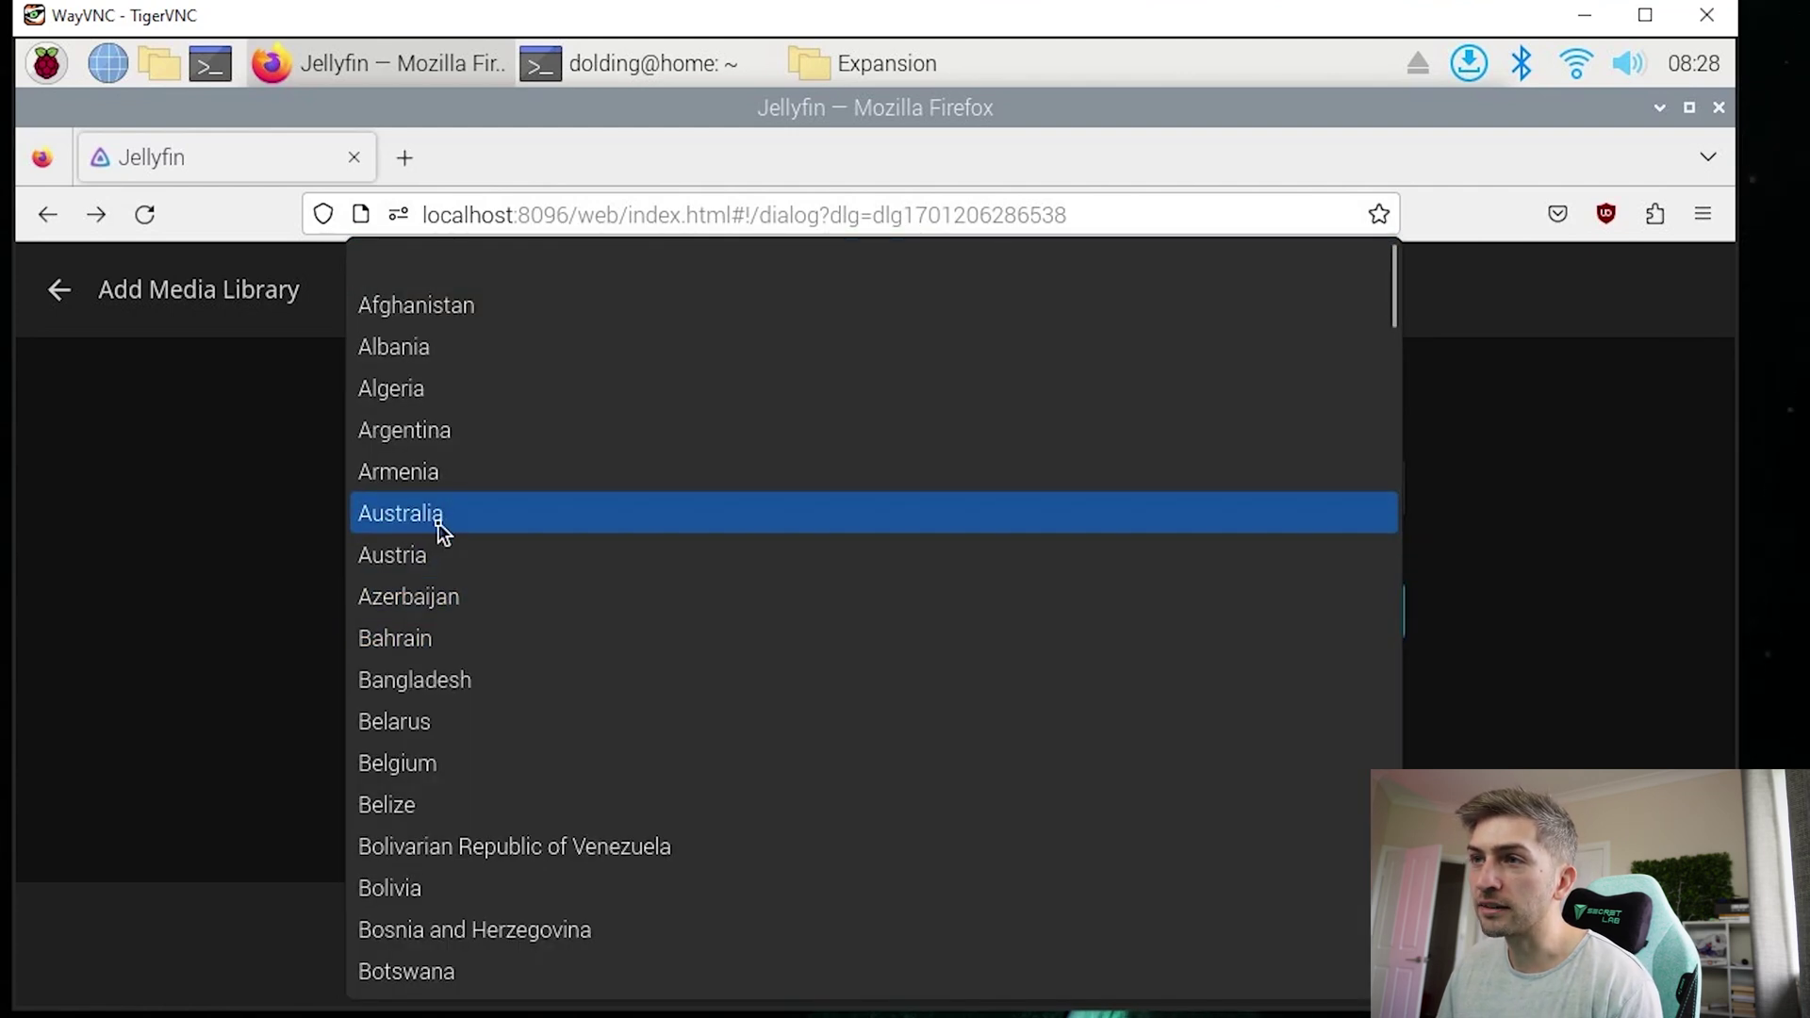
{"action": "left_click", "coordinate": [440, 524]}
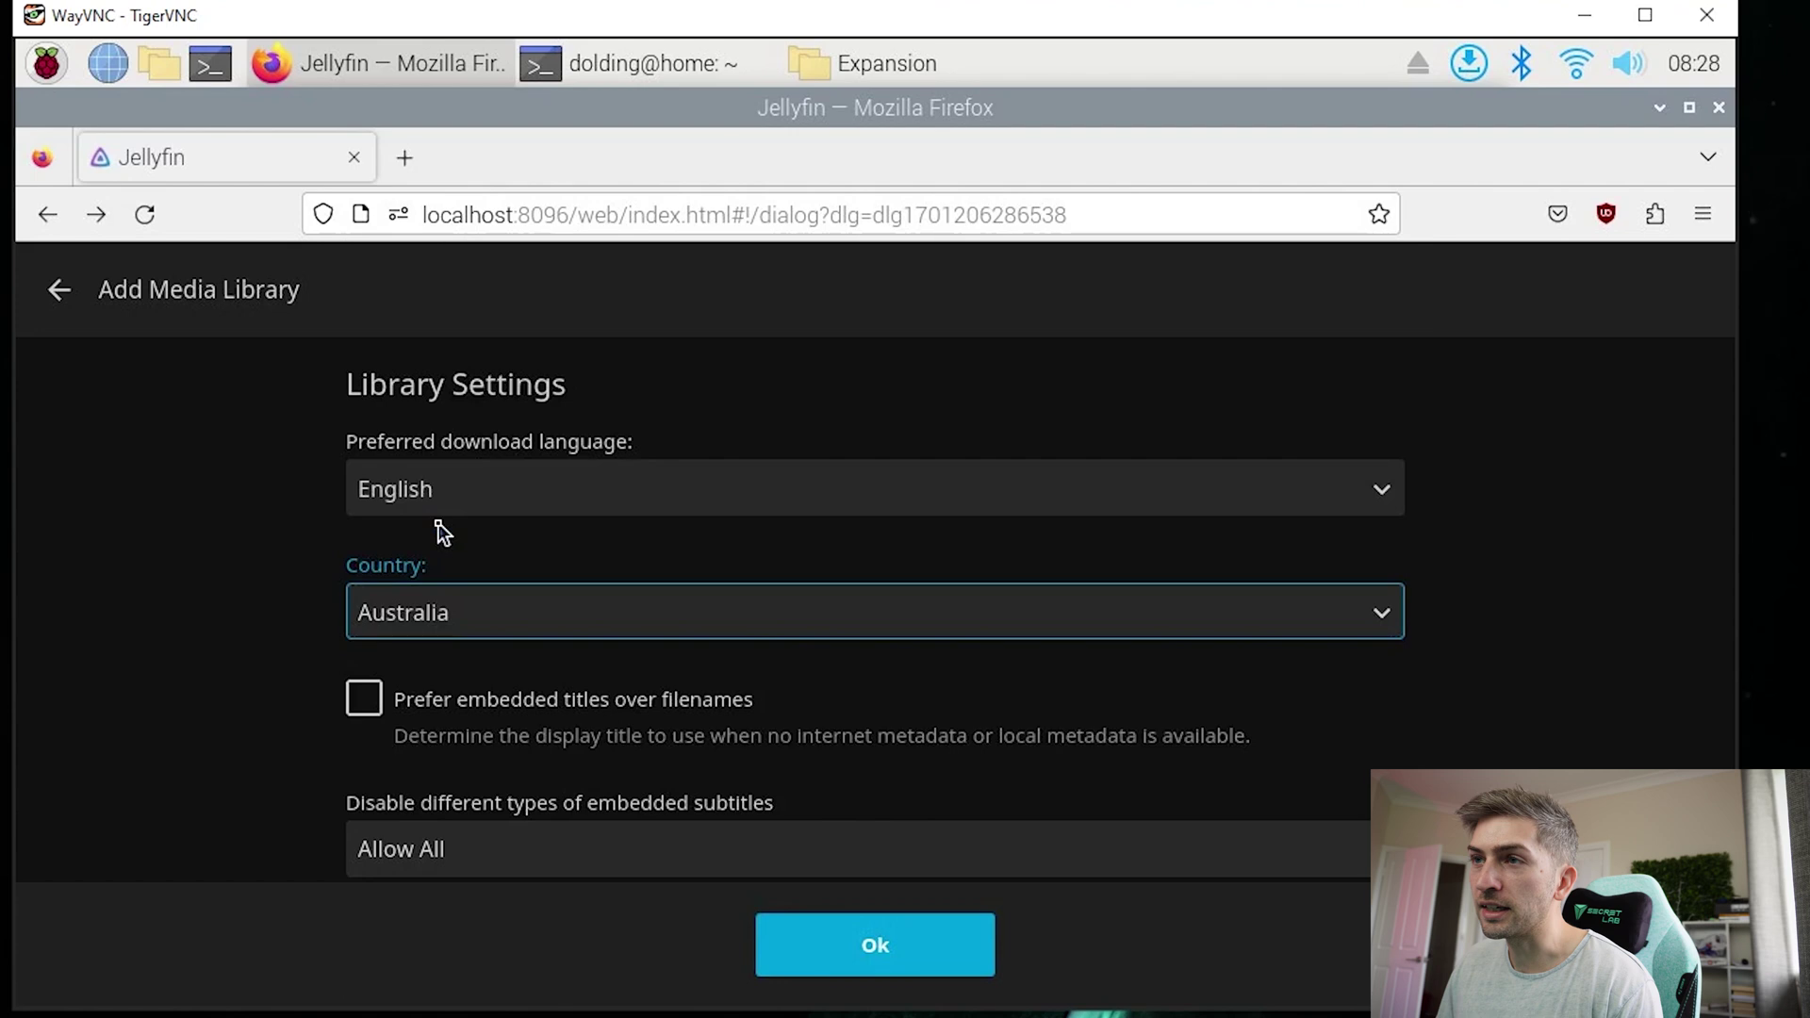
{"action": "left_click", "coordinate": [1478, 693]}
{"action": "scroll", "coordinate": [1478, 694], "scroll_direction": "down", "scroll_amount": 10}
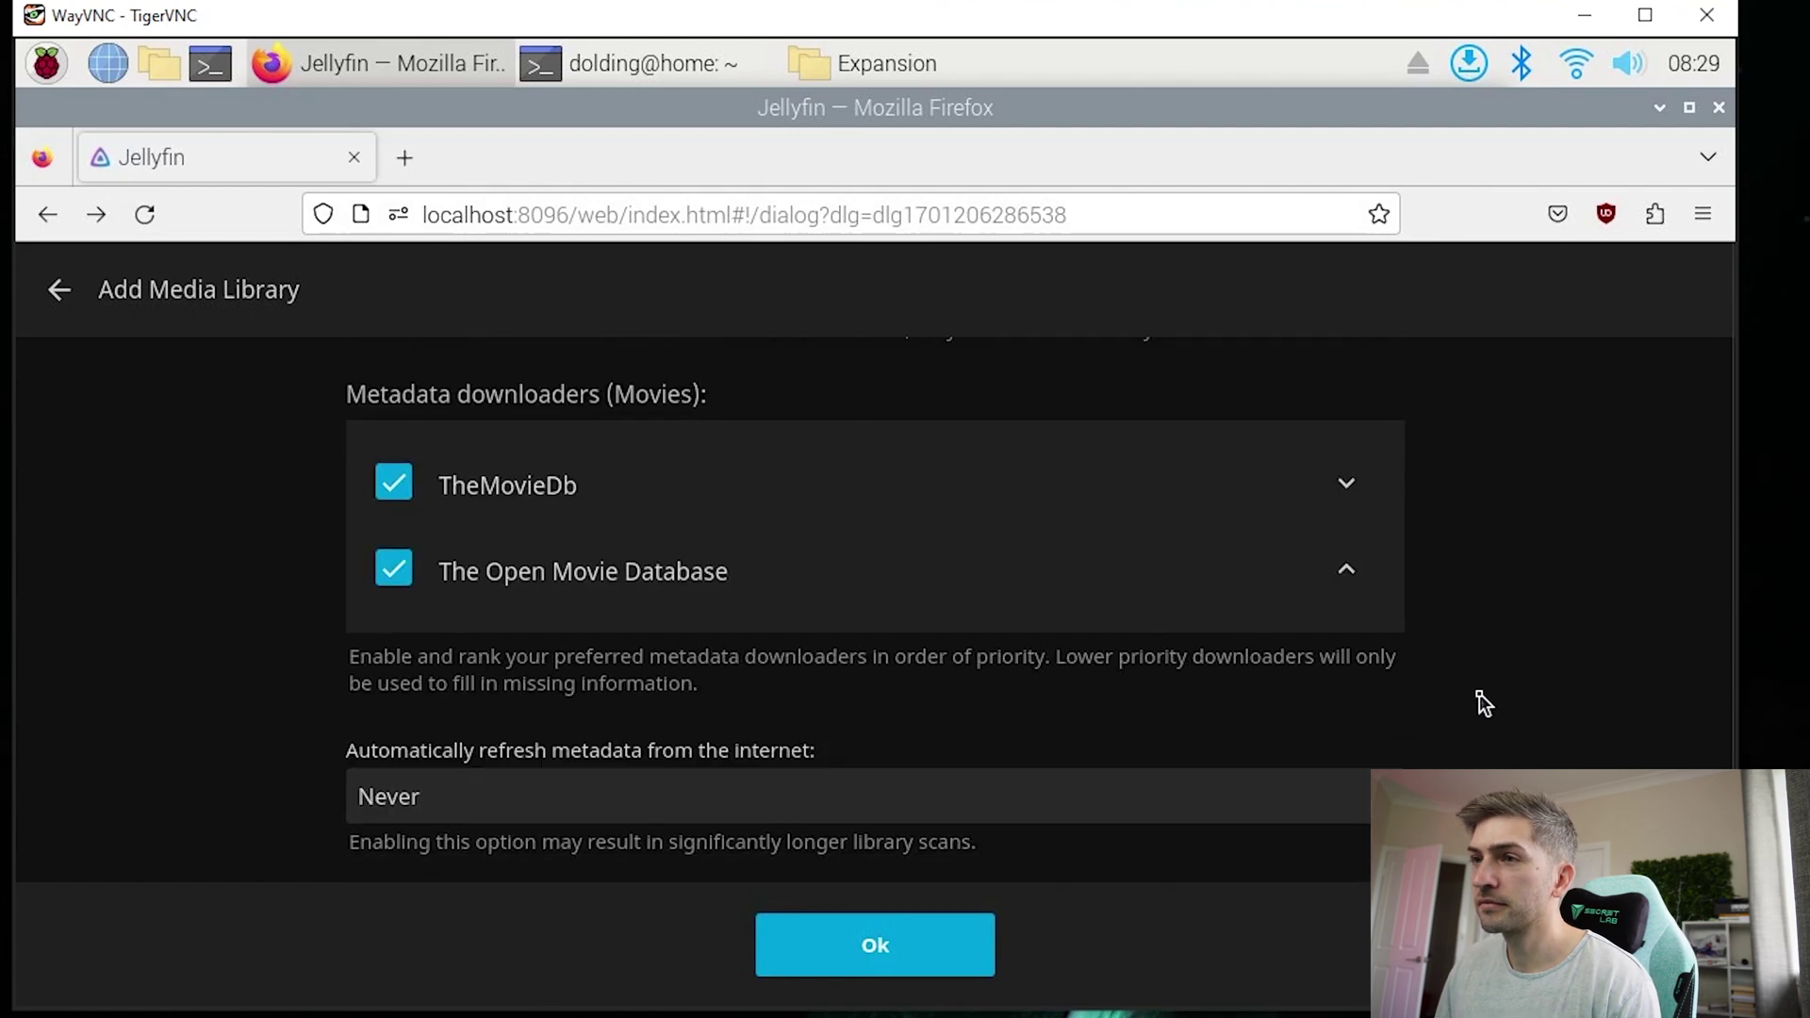
{"action": "scroll", "coordinate": [1478, 694], "scroll_direction": "down", "scroll_amount": 10}
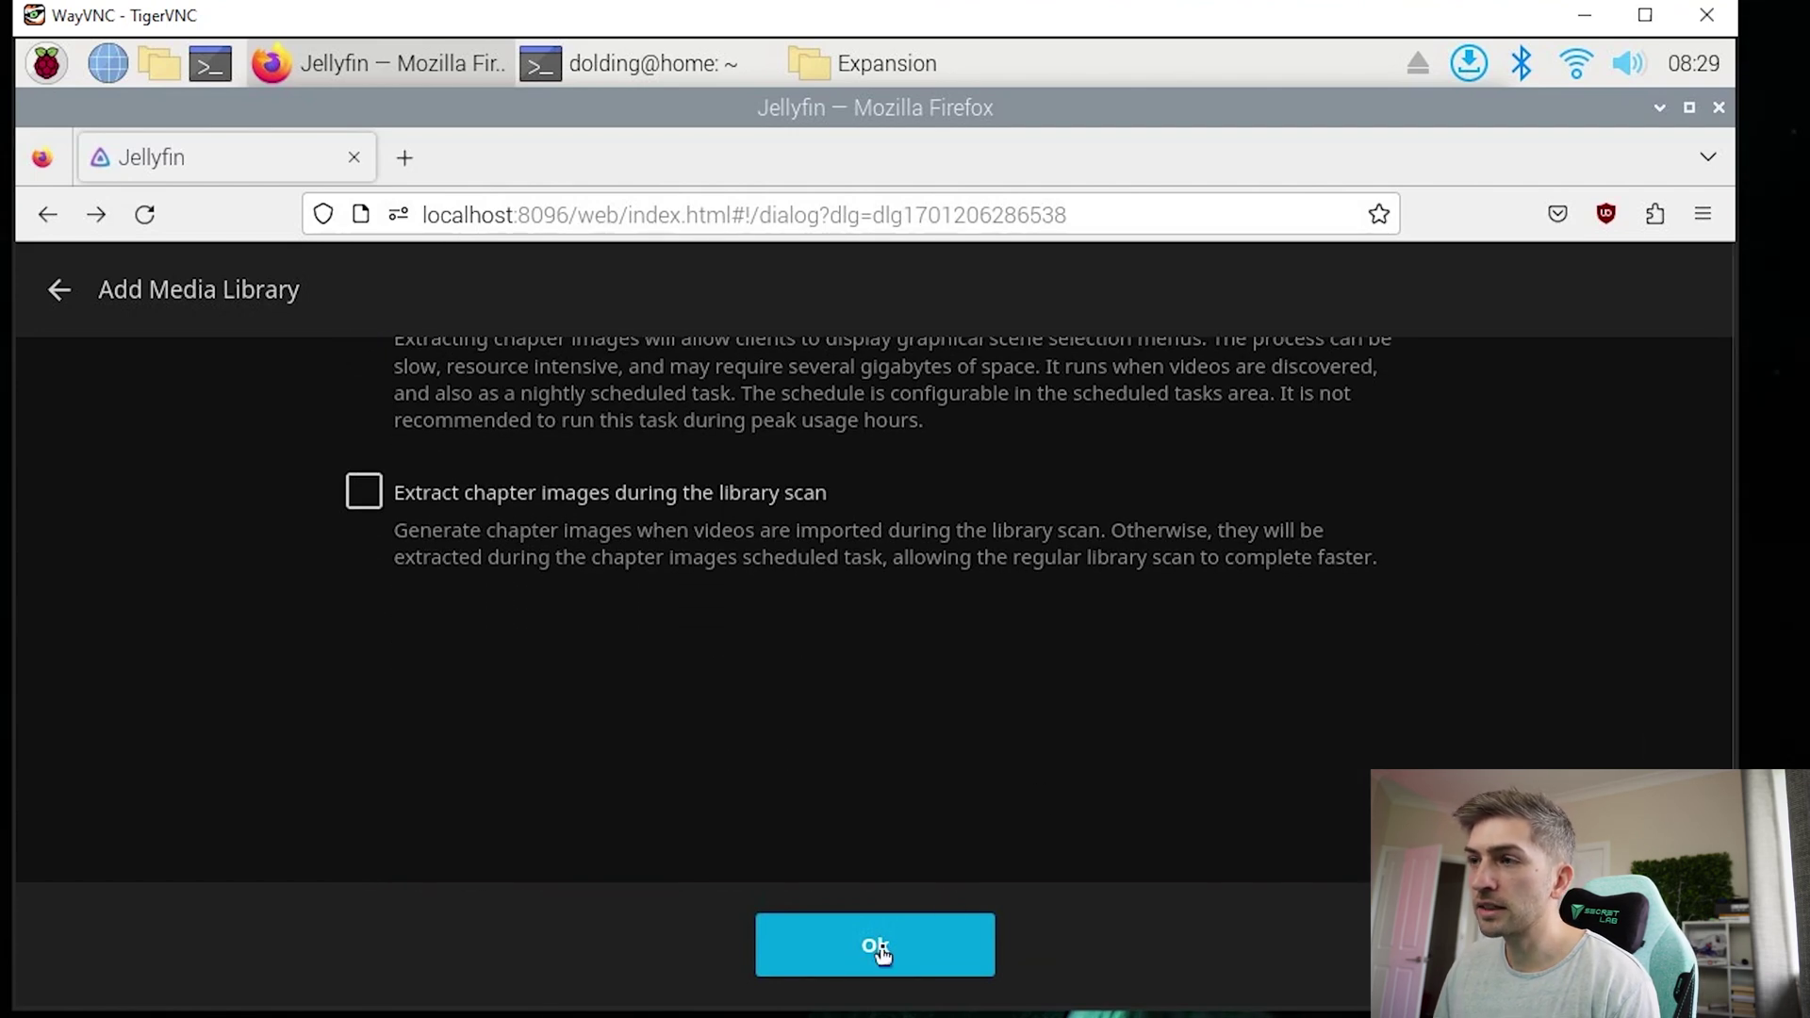
{"action": "left_click", "coordinate": [879, 950]}
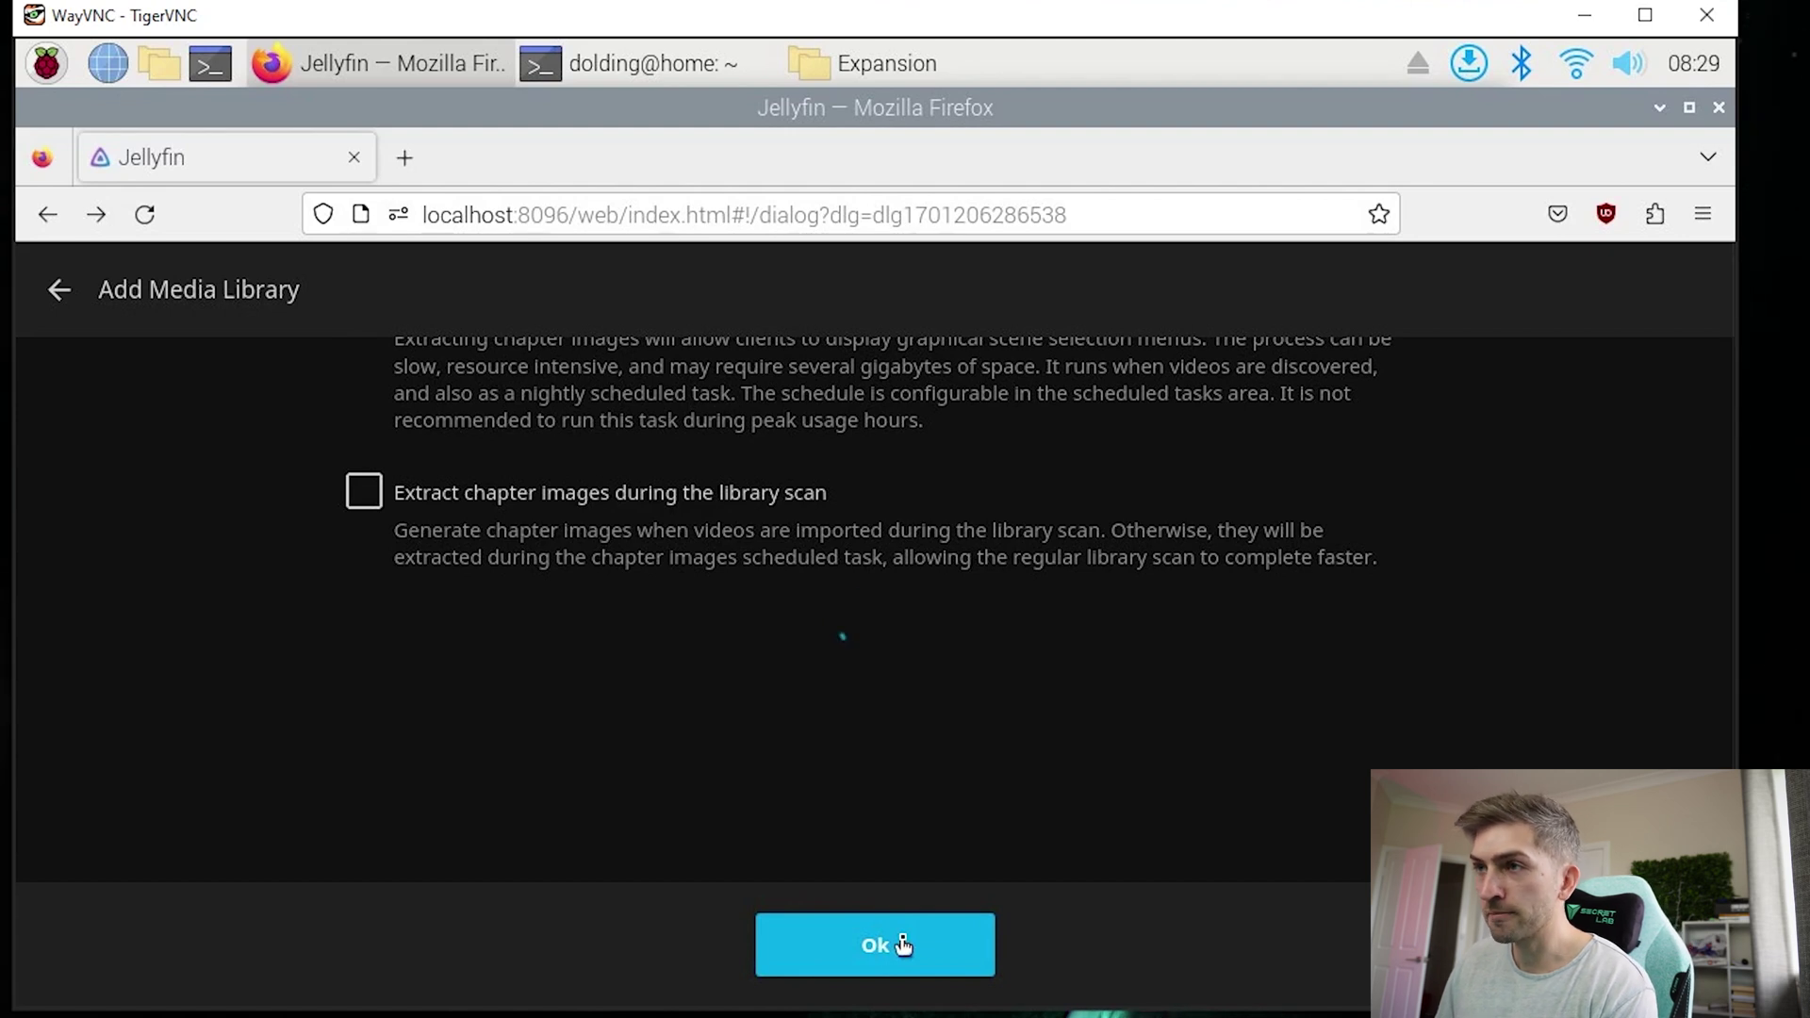
Step: Start another library with content type Shows and name it TVShows
{"action": "left_click", "coordinate": [867, 676]}
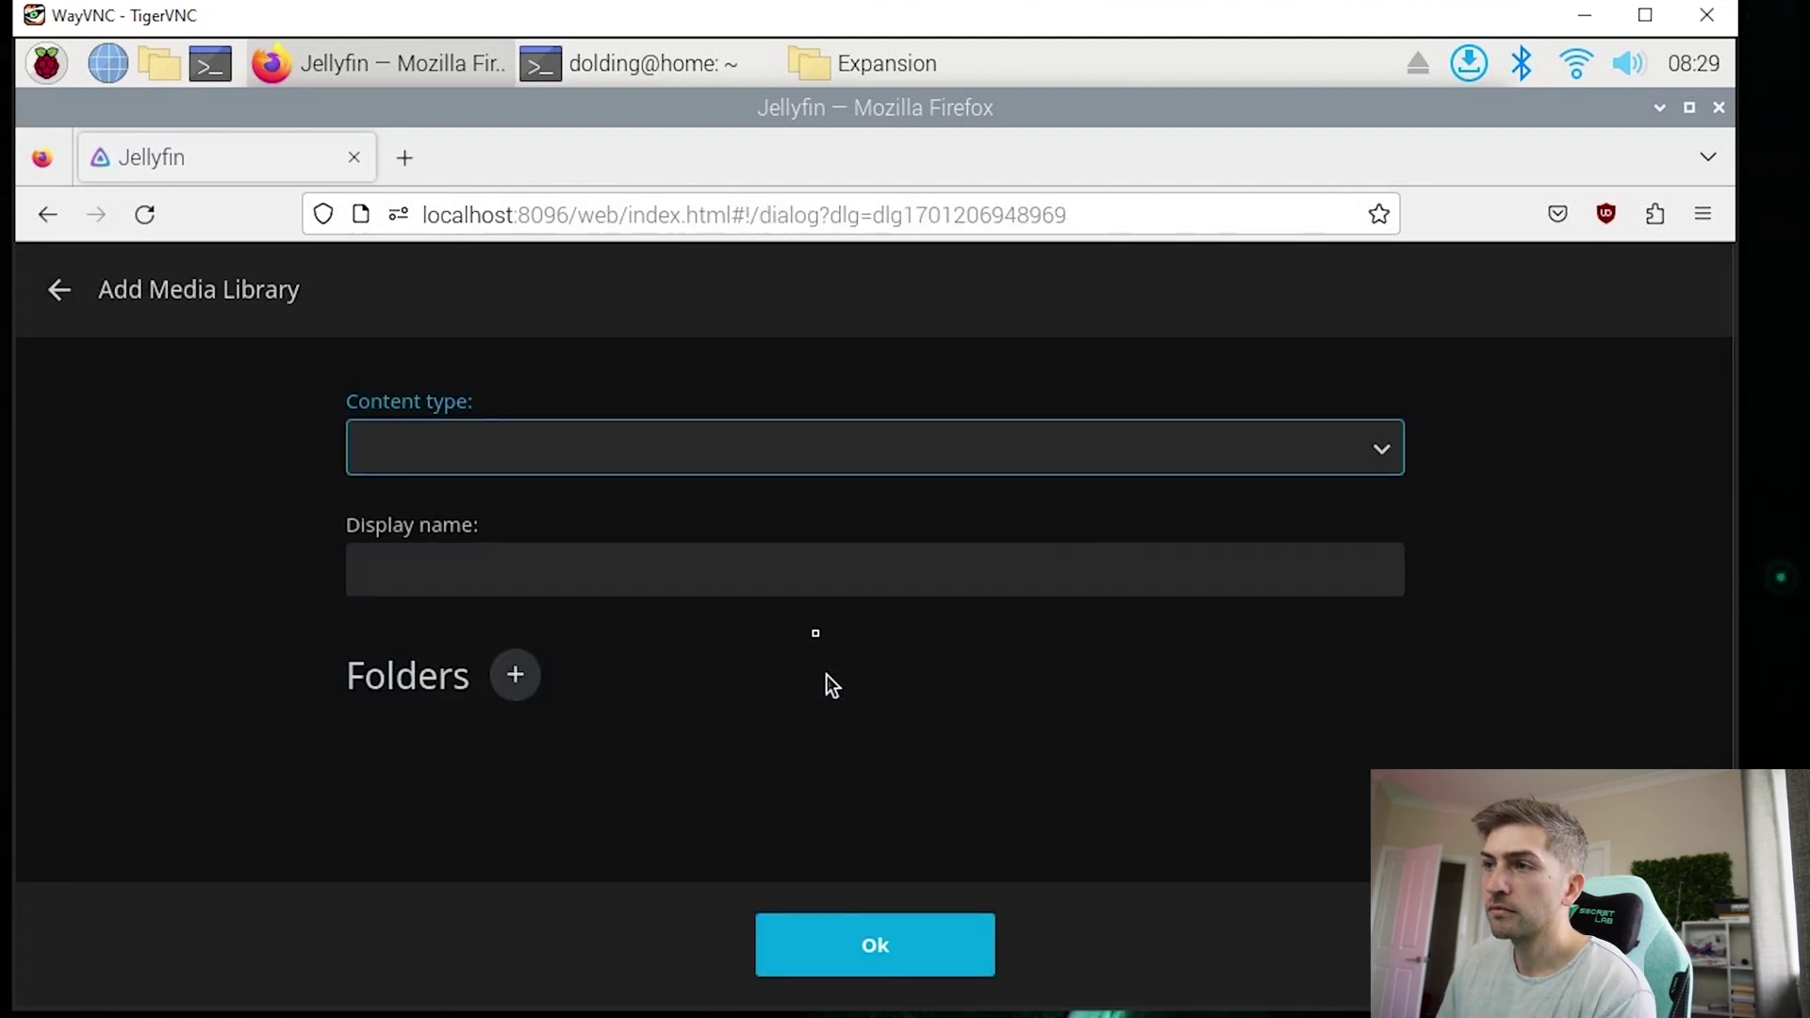
{"action": "left_click", "coordinate": [581, 454]}
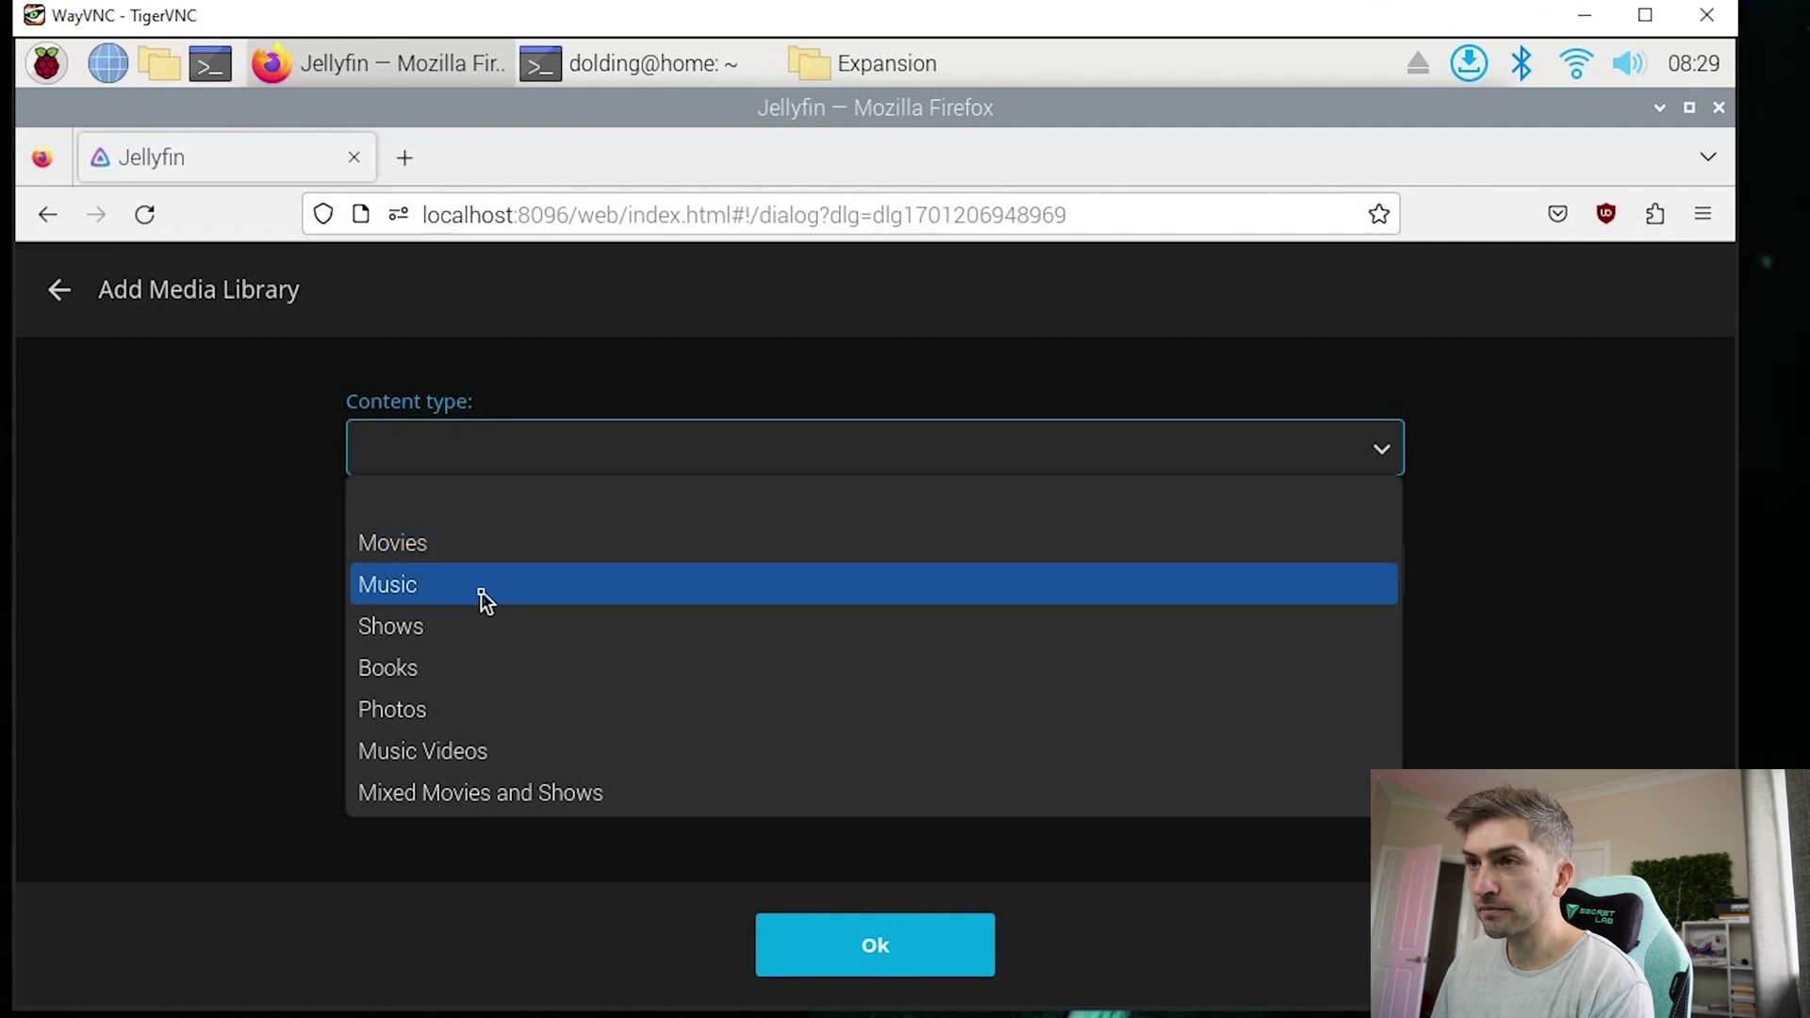
{"action": "left_click", "coordinate": [465, 628]}
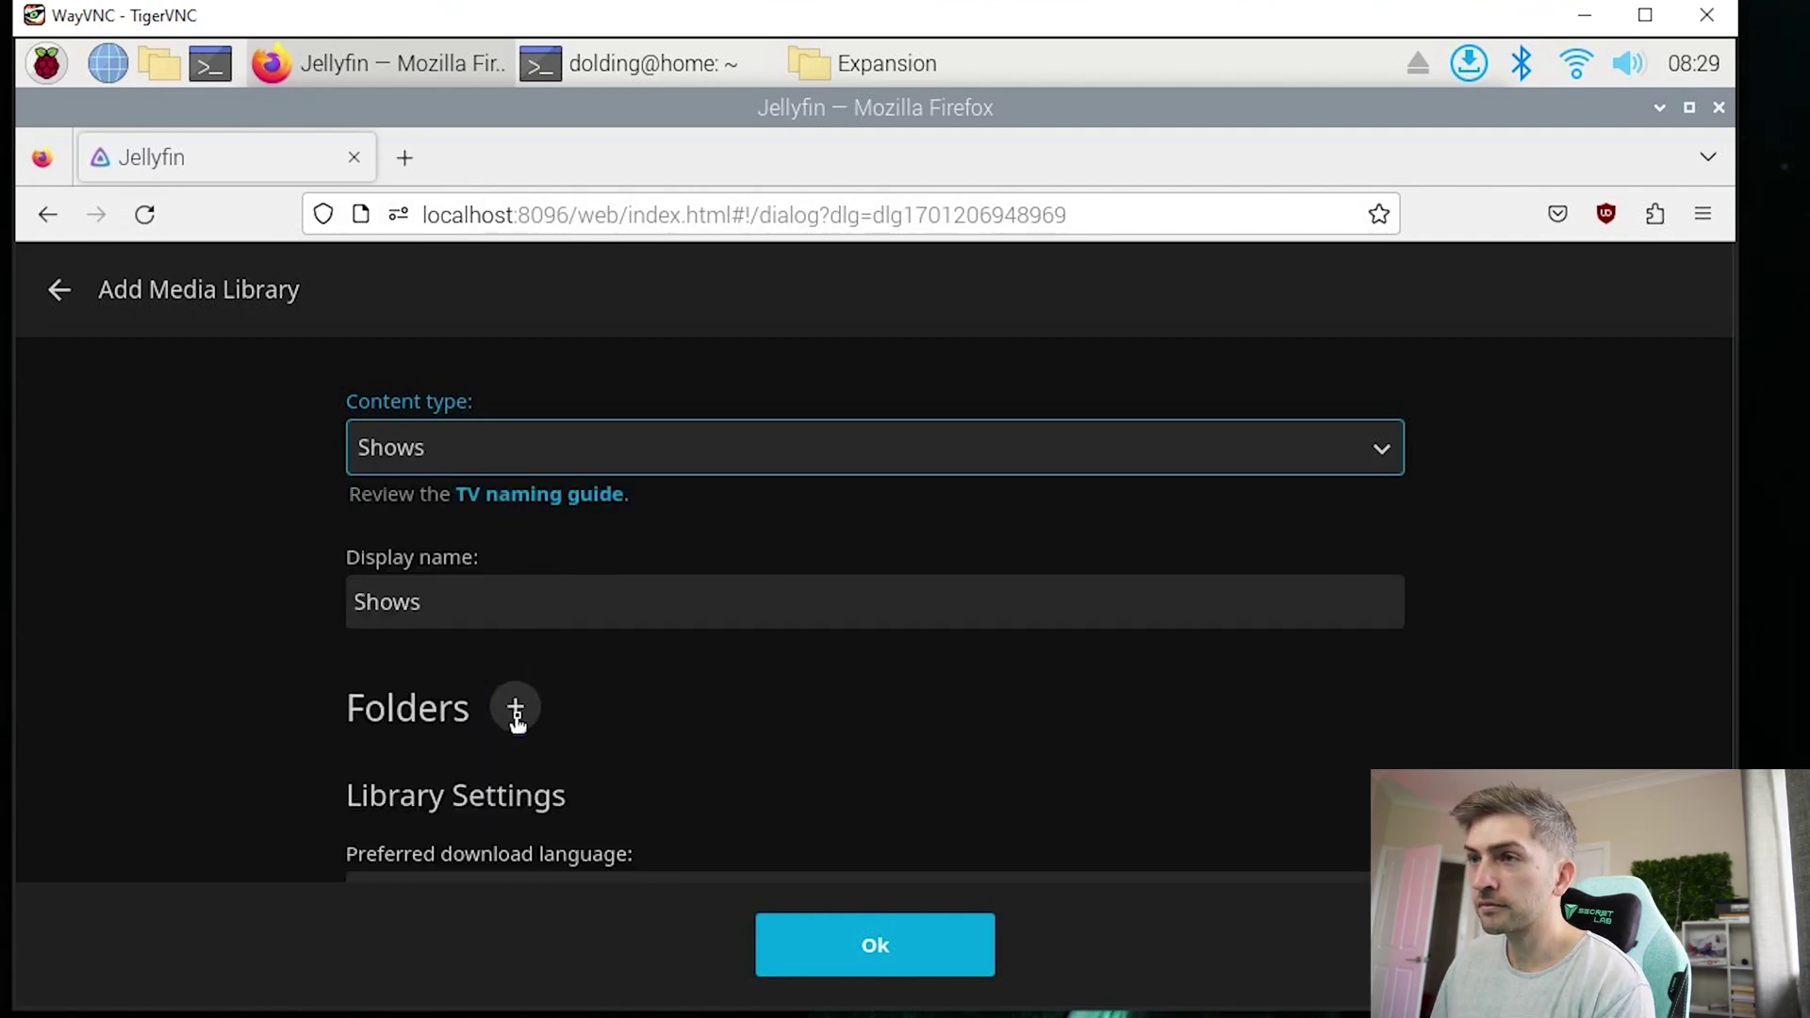
{"action": "left_click", "coordinate": [352, 601]}
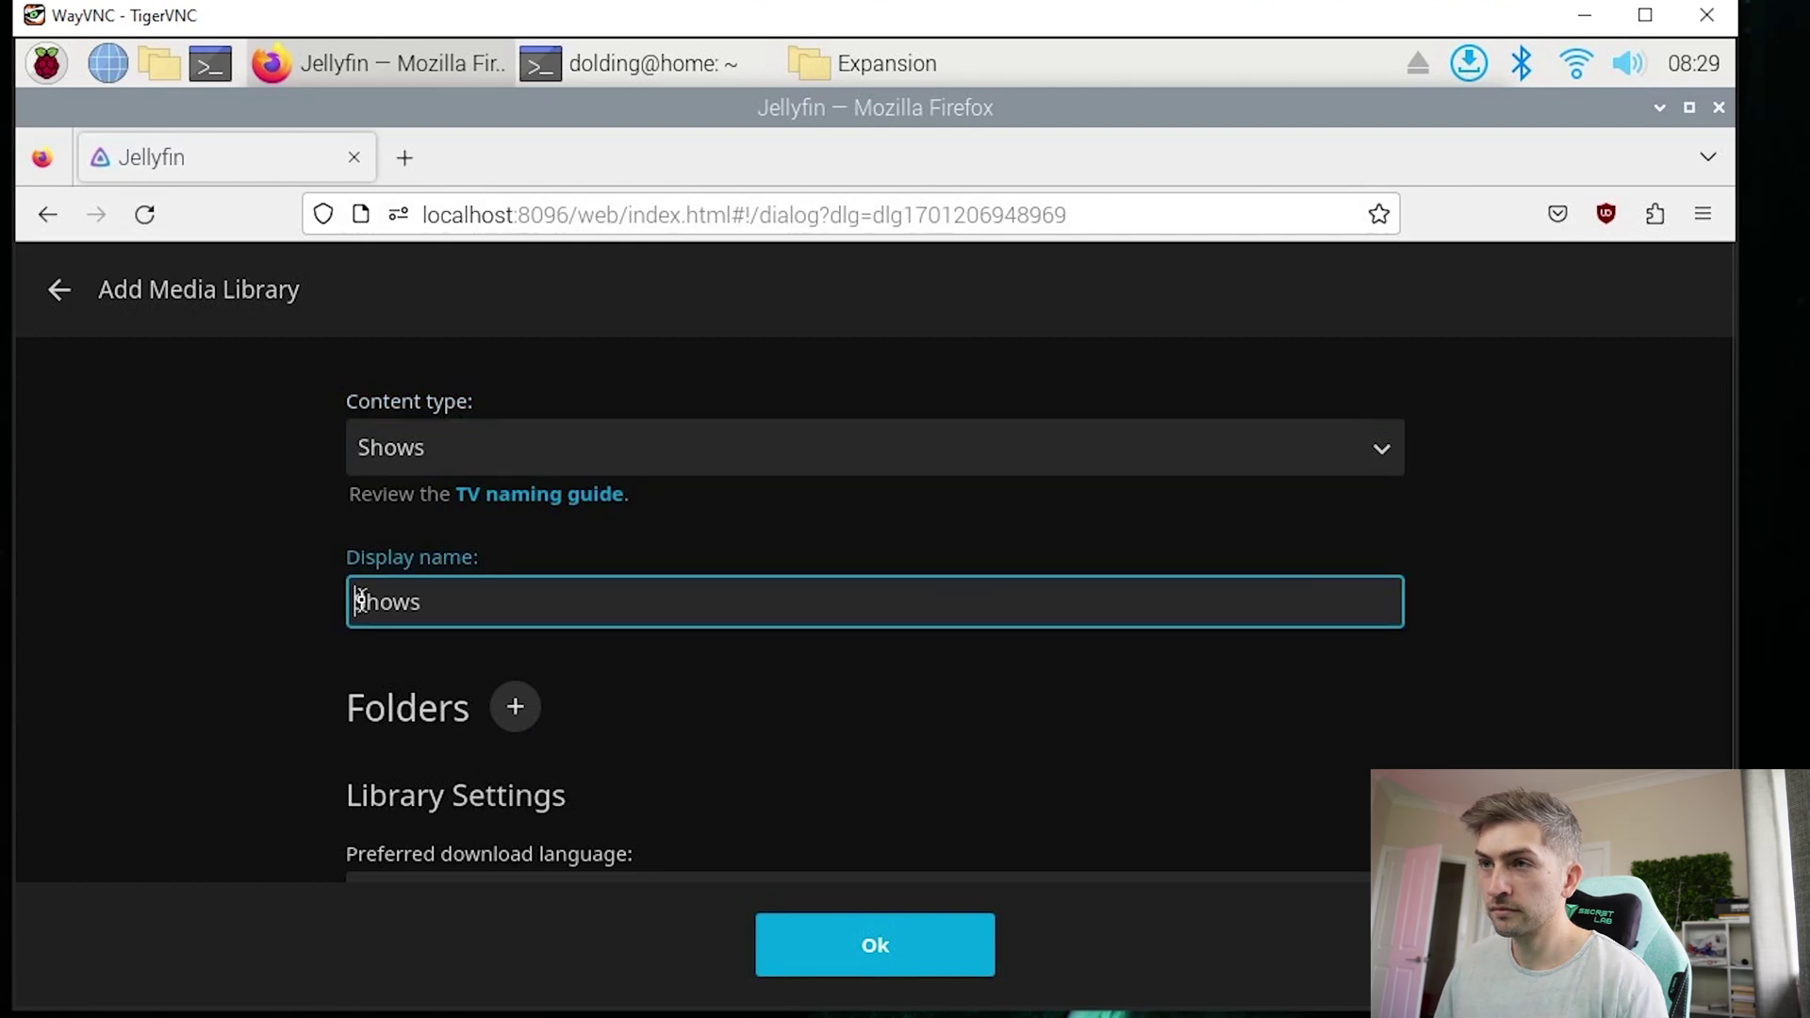
{"action": "type", "text": "TV"}
Step: Set its folder to Expansion/TVShows under the user's /media folder and create the library
{"action": "left_click", "coordinate": [516, 708]}
{"action": "type", "text": "/media/"}
{"action": "left_click", "coordinate": [1374, 614]}
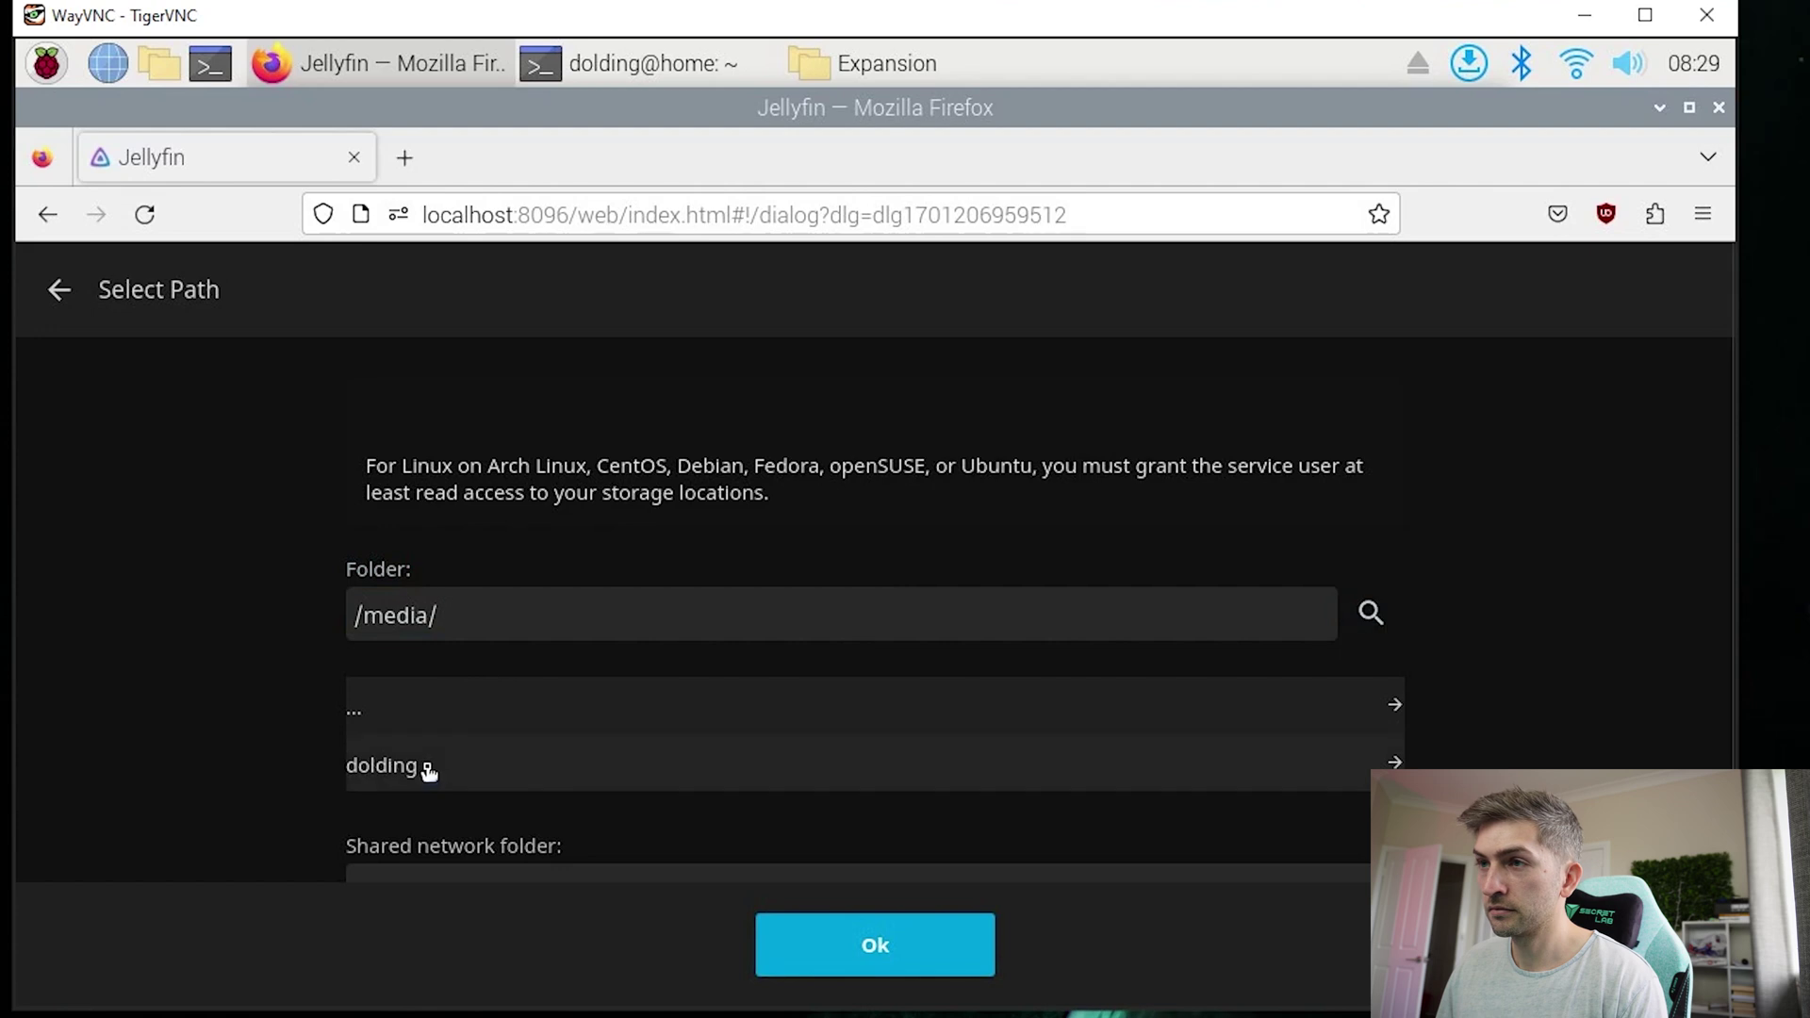
{"action": "left_click", "coordinate": [434, 768]}
{"action": "left_click", "coordinate": [467, 783]}
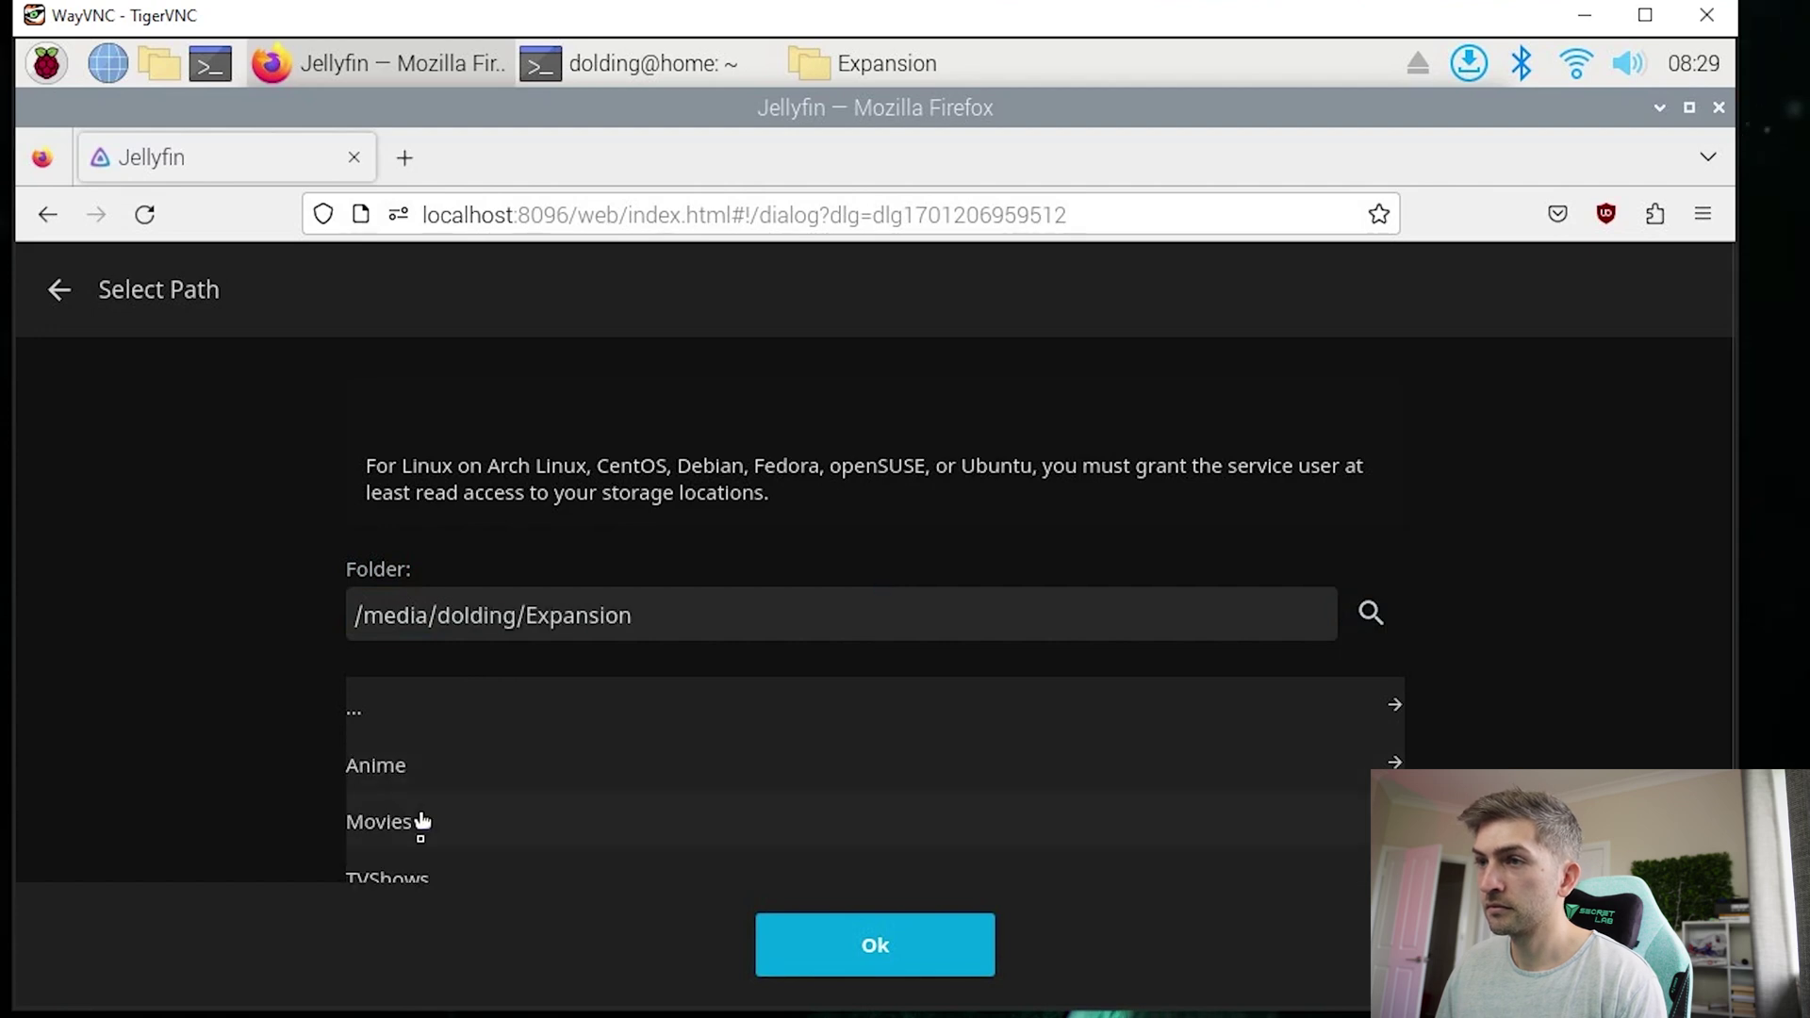
{"action": "left_click", "coordinate": [406, 879]}
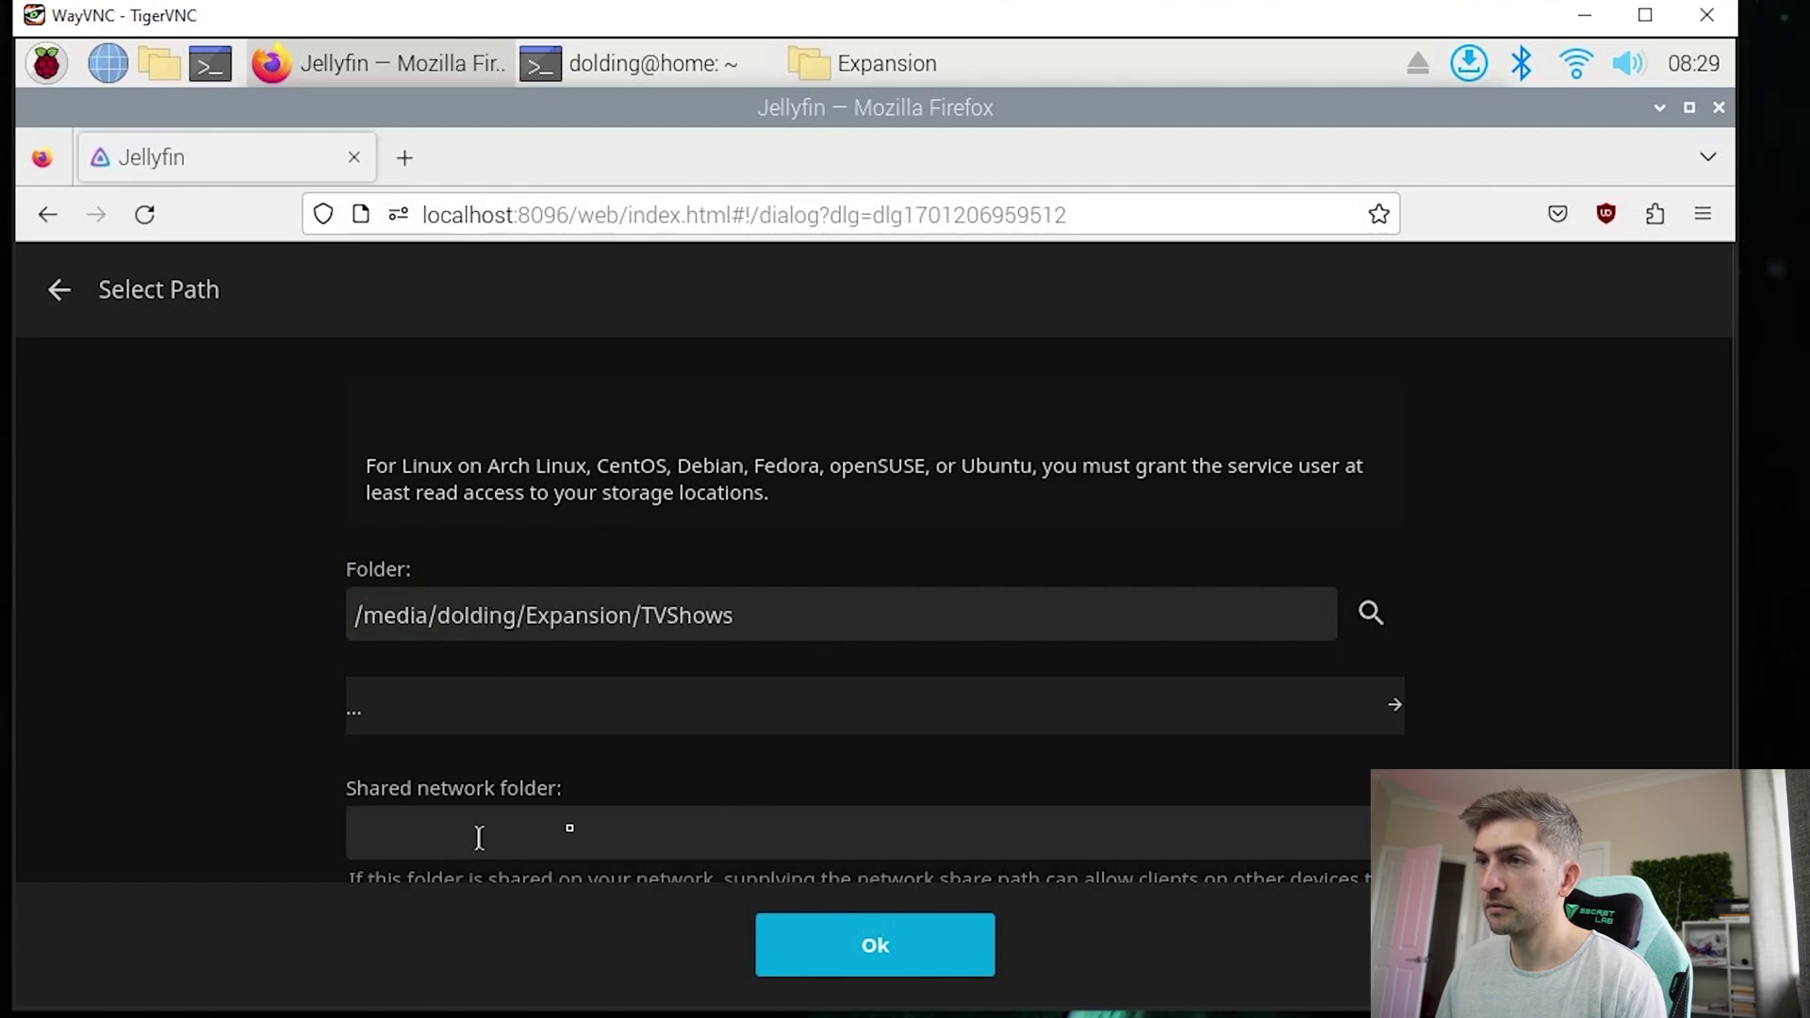
{"action": "left_click", "coordinate": [876, 950]}
{"action": "scroll", "coordinate": [997, 721], "scroll_direction": "down", "scroll_amount": 3}
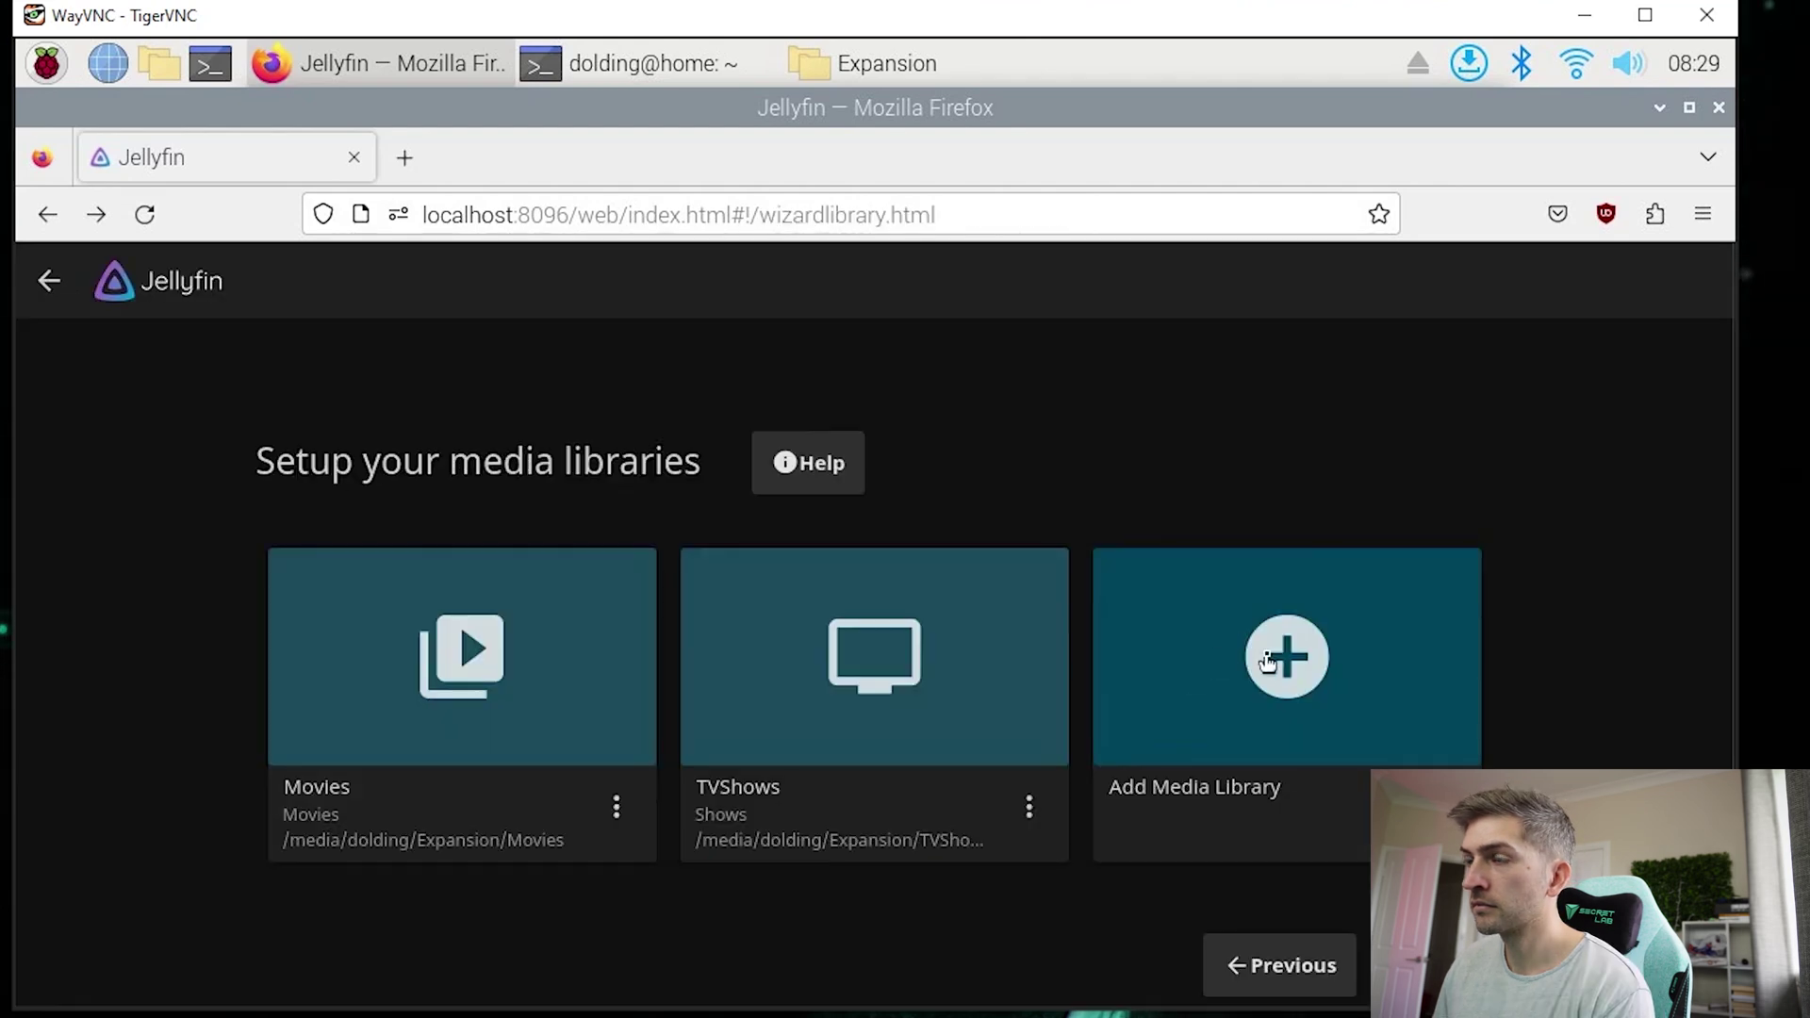
Step: Start a new library of content type Shows with the display name Anime
{"action": "left_click", "coordinate": [1268, 663]}
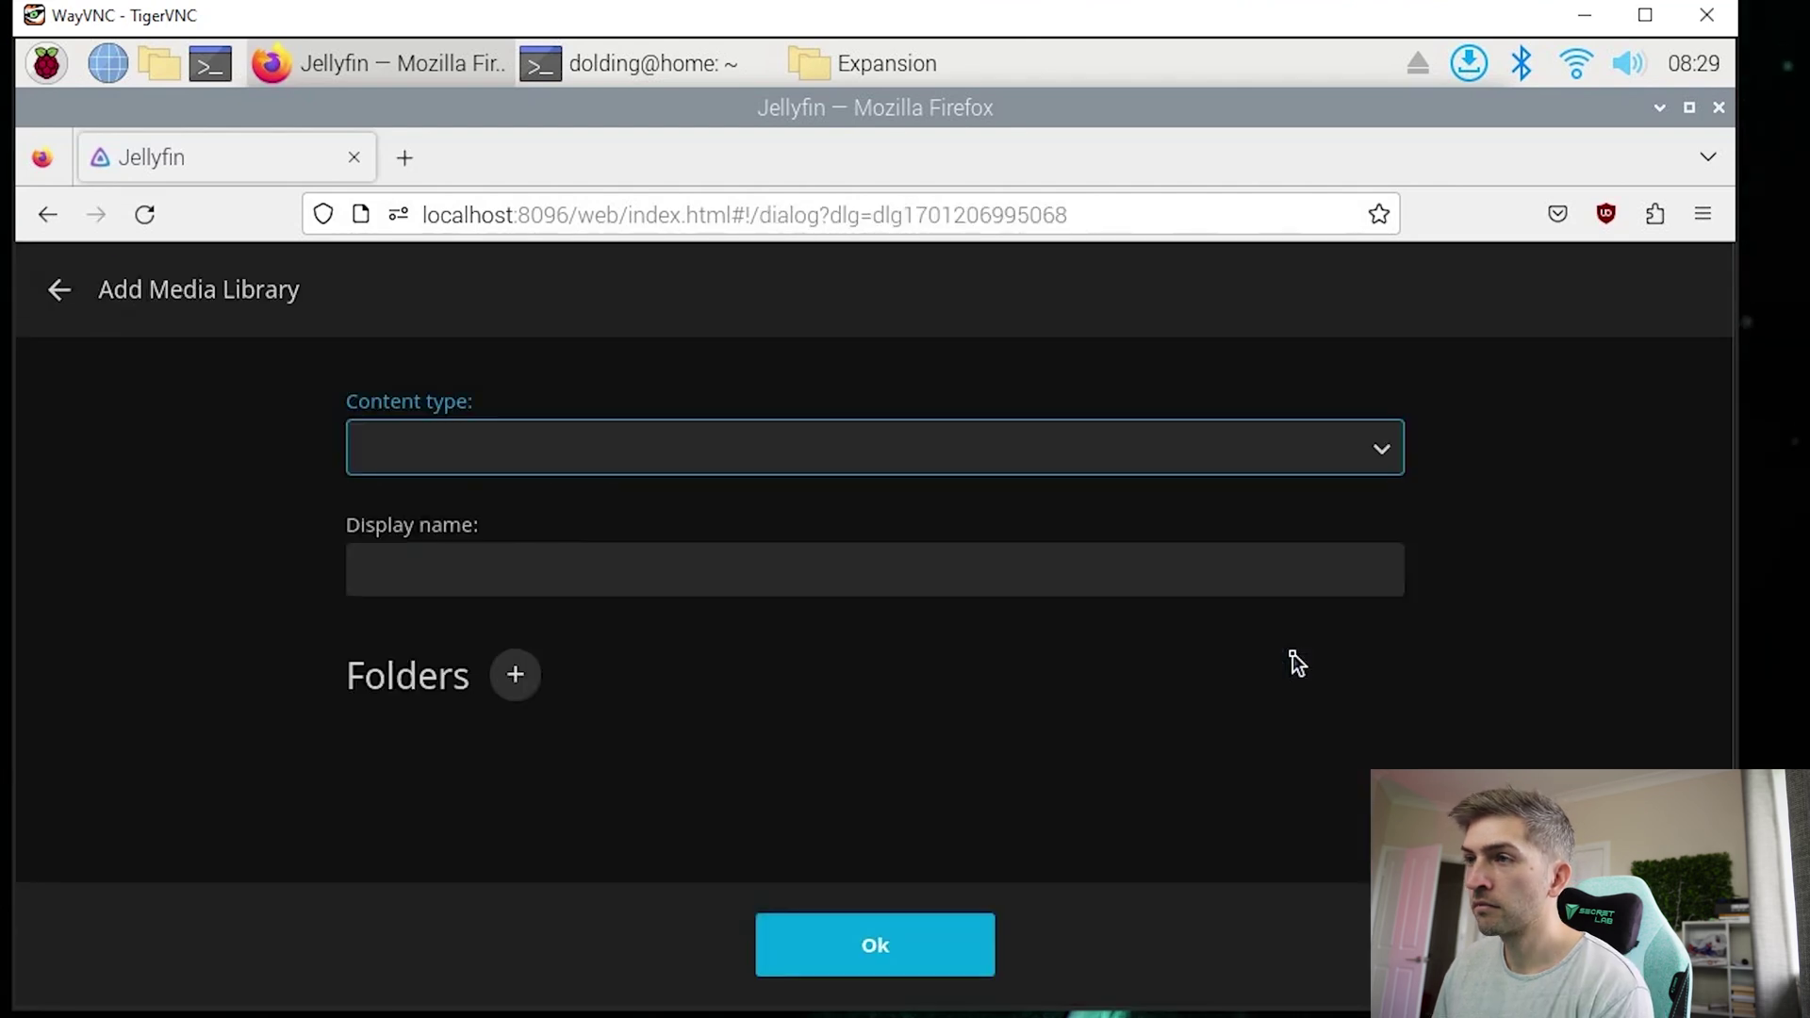
{"action": "left_click", "coordinate": [436, 462]}
{"action": "left_click", "coordinate": [437, 626]}
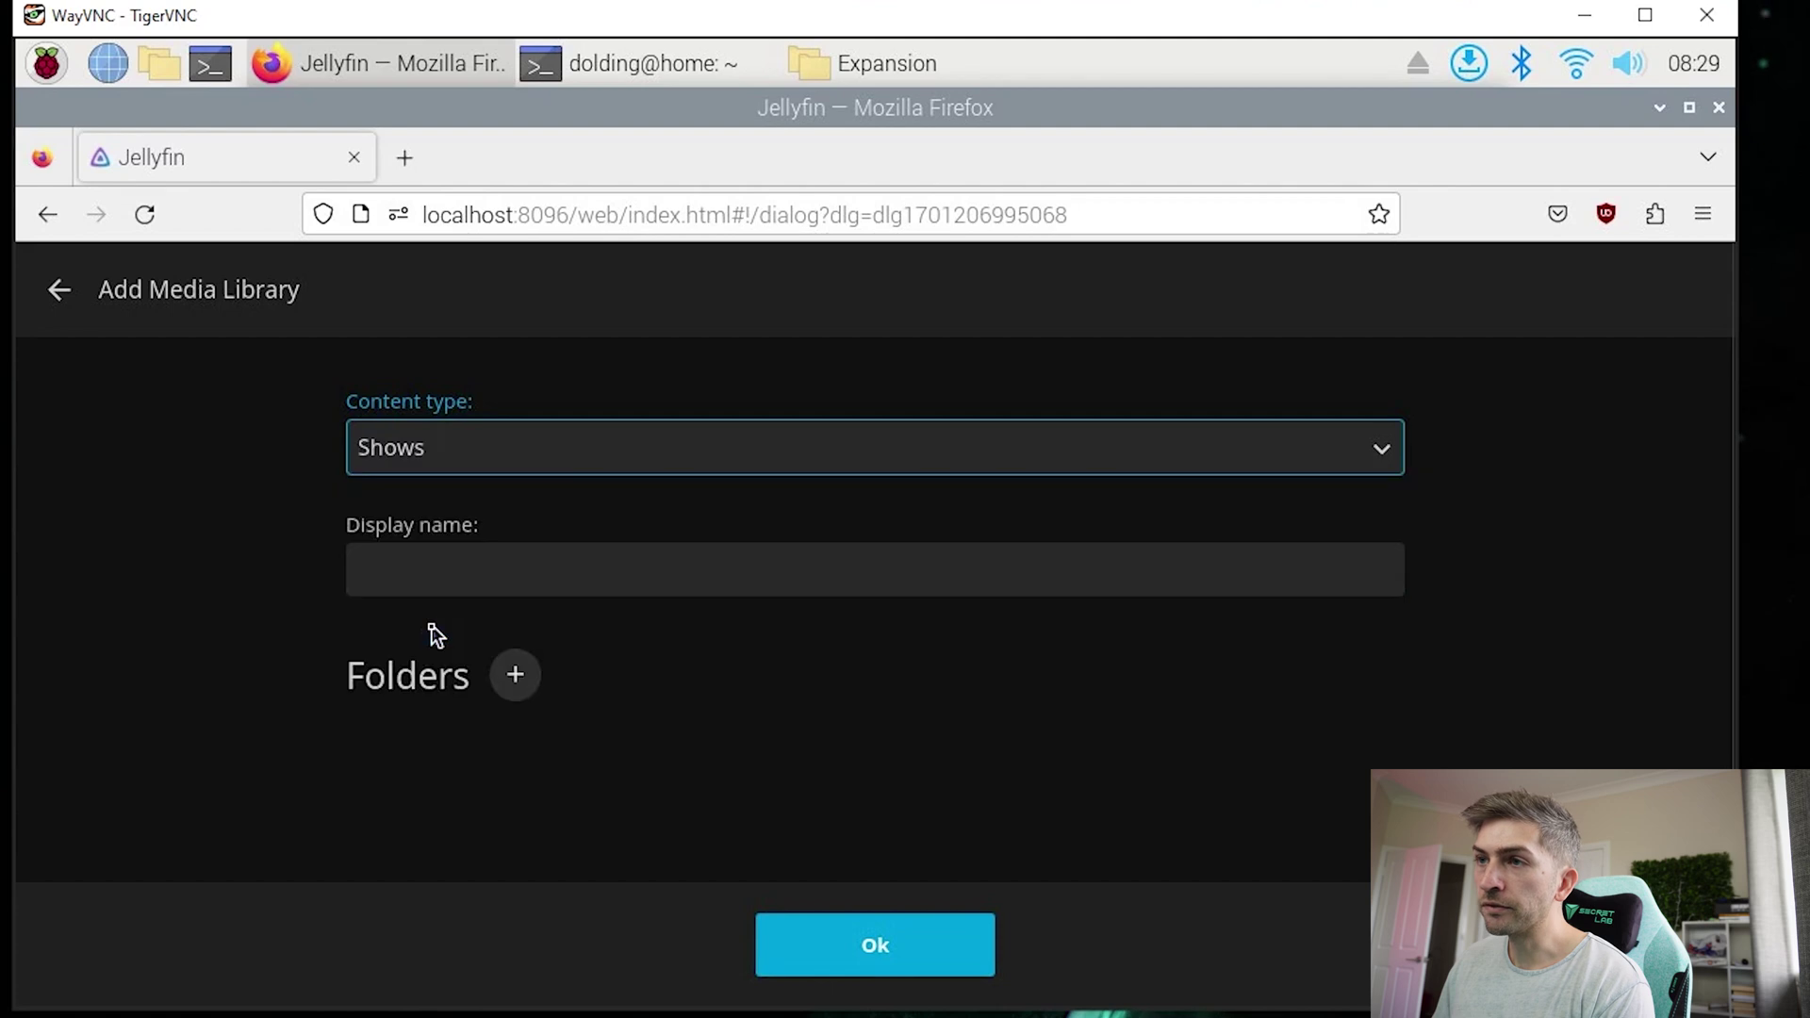
{"action": "left_click", "coordinate": [520, 599]}
{"action": "key", "text": "ctrl+a"}
{"action": "type", "text": "Anime"}
Step: Add the Expansion drive's Anime folder as the library's media folder
{"action": "left_click", "coordinate": [514, 709]}
{"action": "type", "text": "/me"}
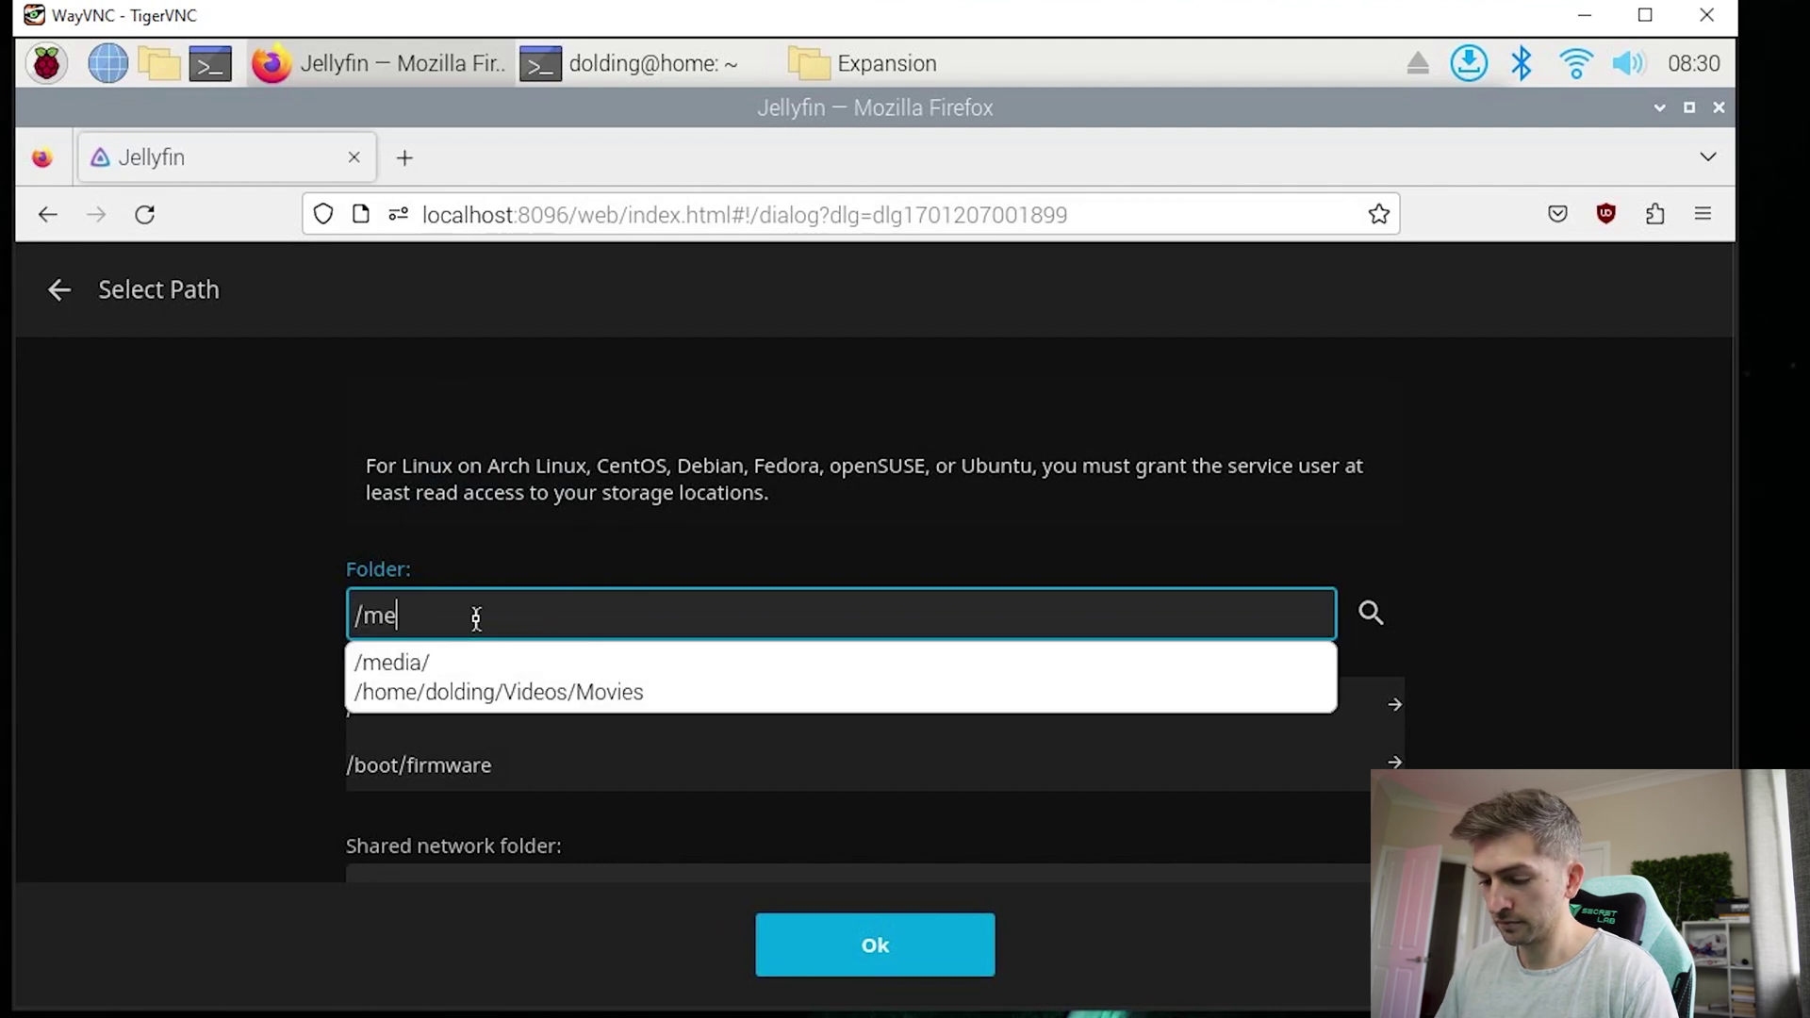
{"action": "type", "text": "dia/dolding"}
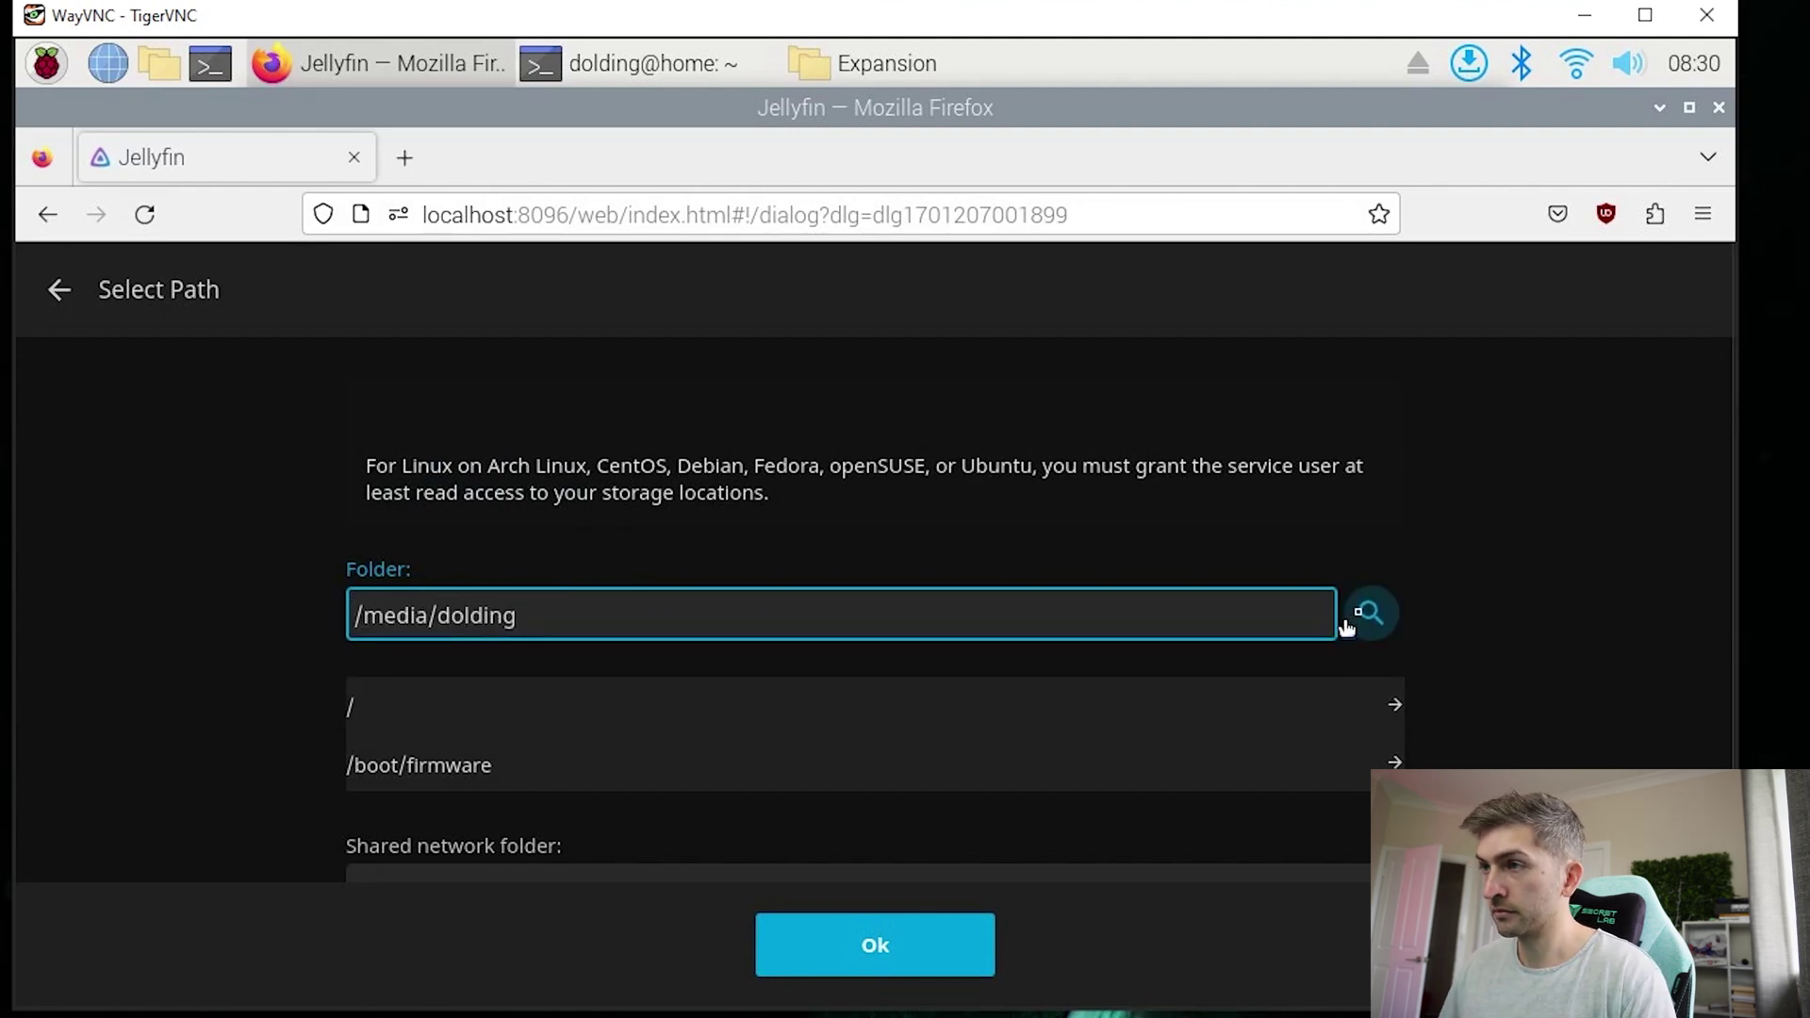
{"action": "left_click", "coordinate": [1344, 616]}
{"action": "left_click", "coordinate": [410, 775]}
{"action": "left_click", "coordinate": [406, 782]}
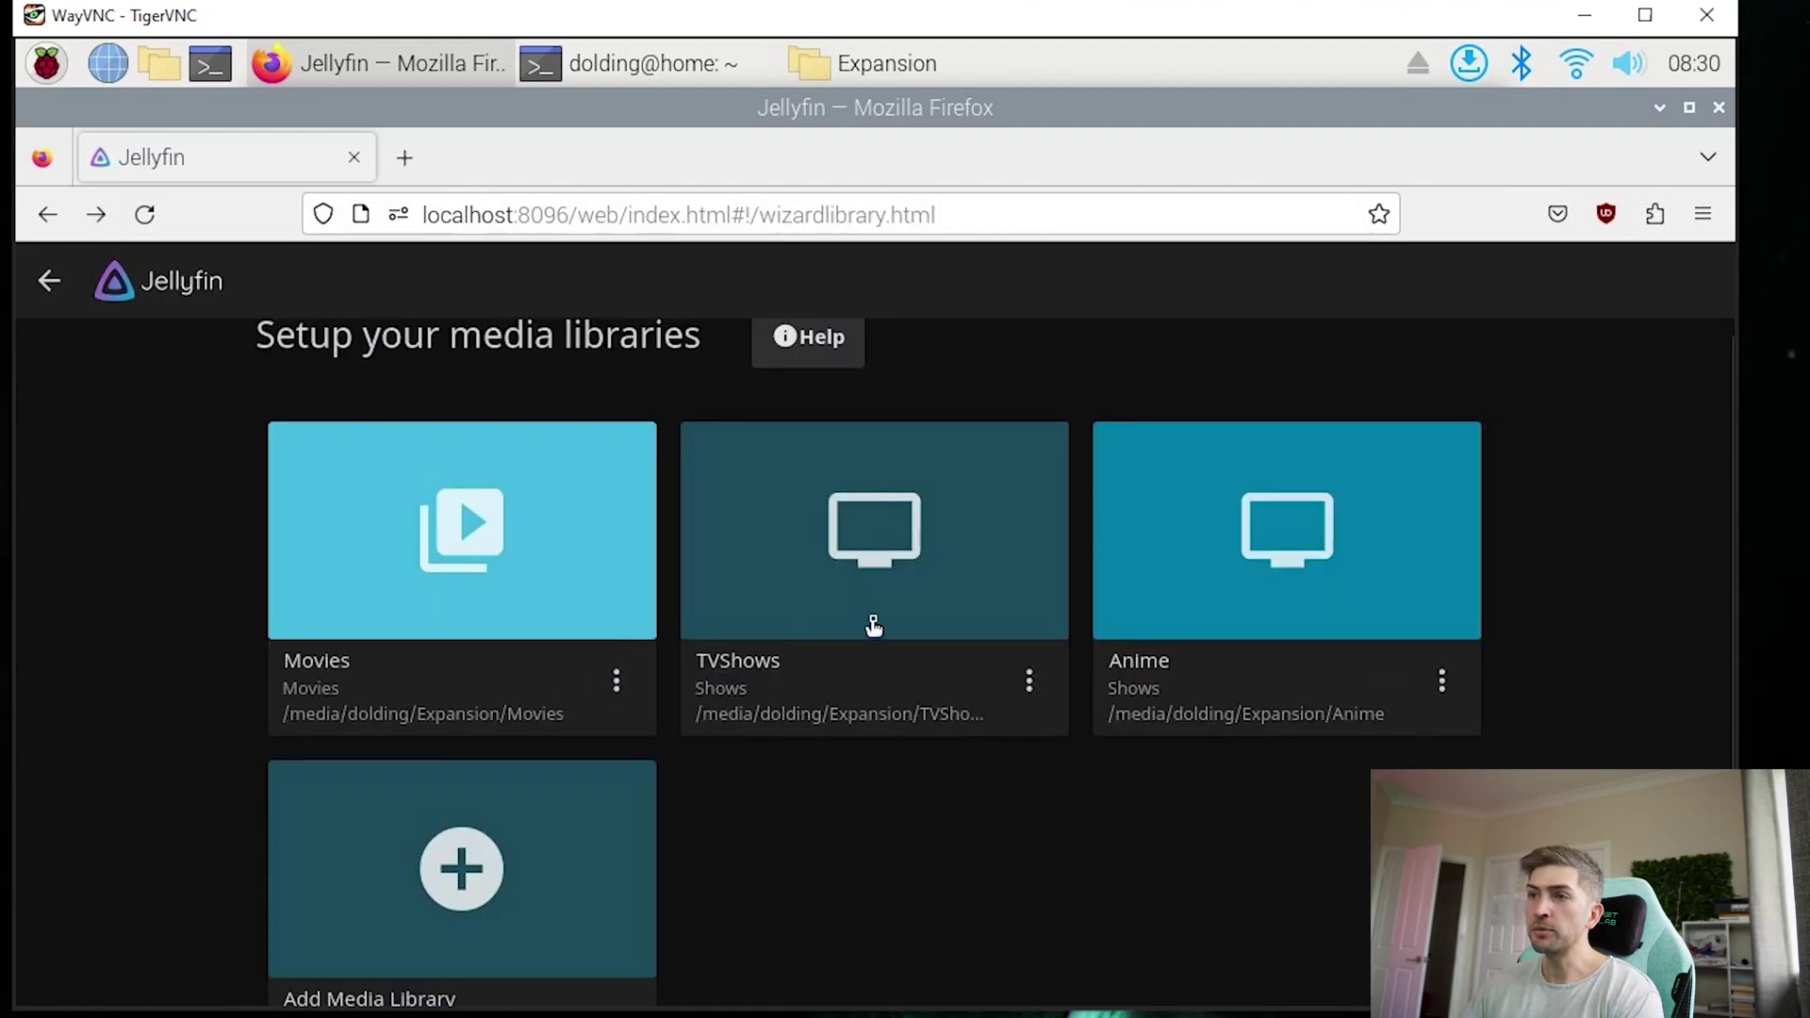
{"action": "scroll", "coordinate": [874, 625], "scroll_direction": "down", "scroll_amount": 3}
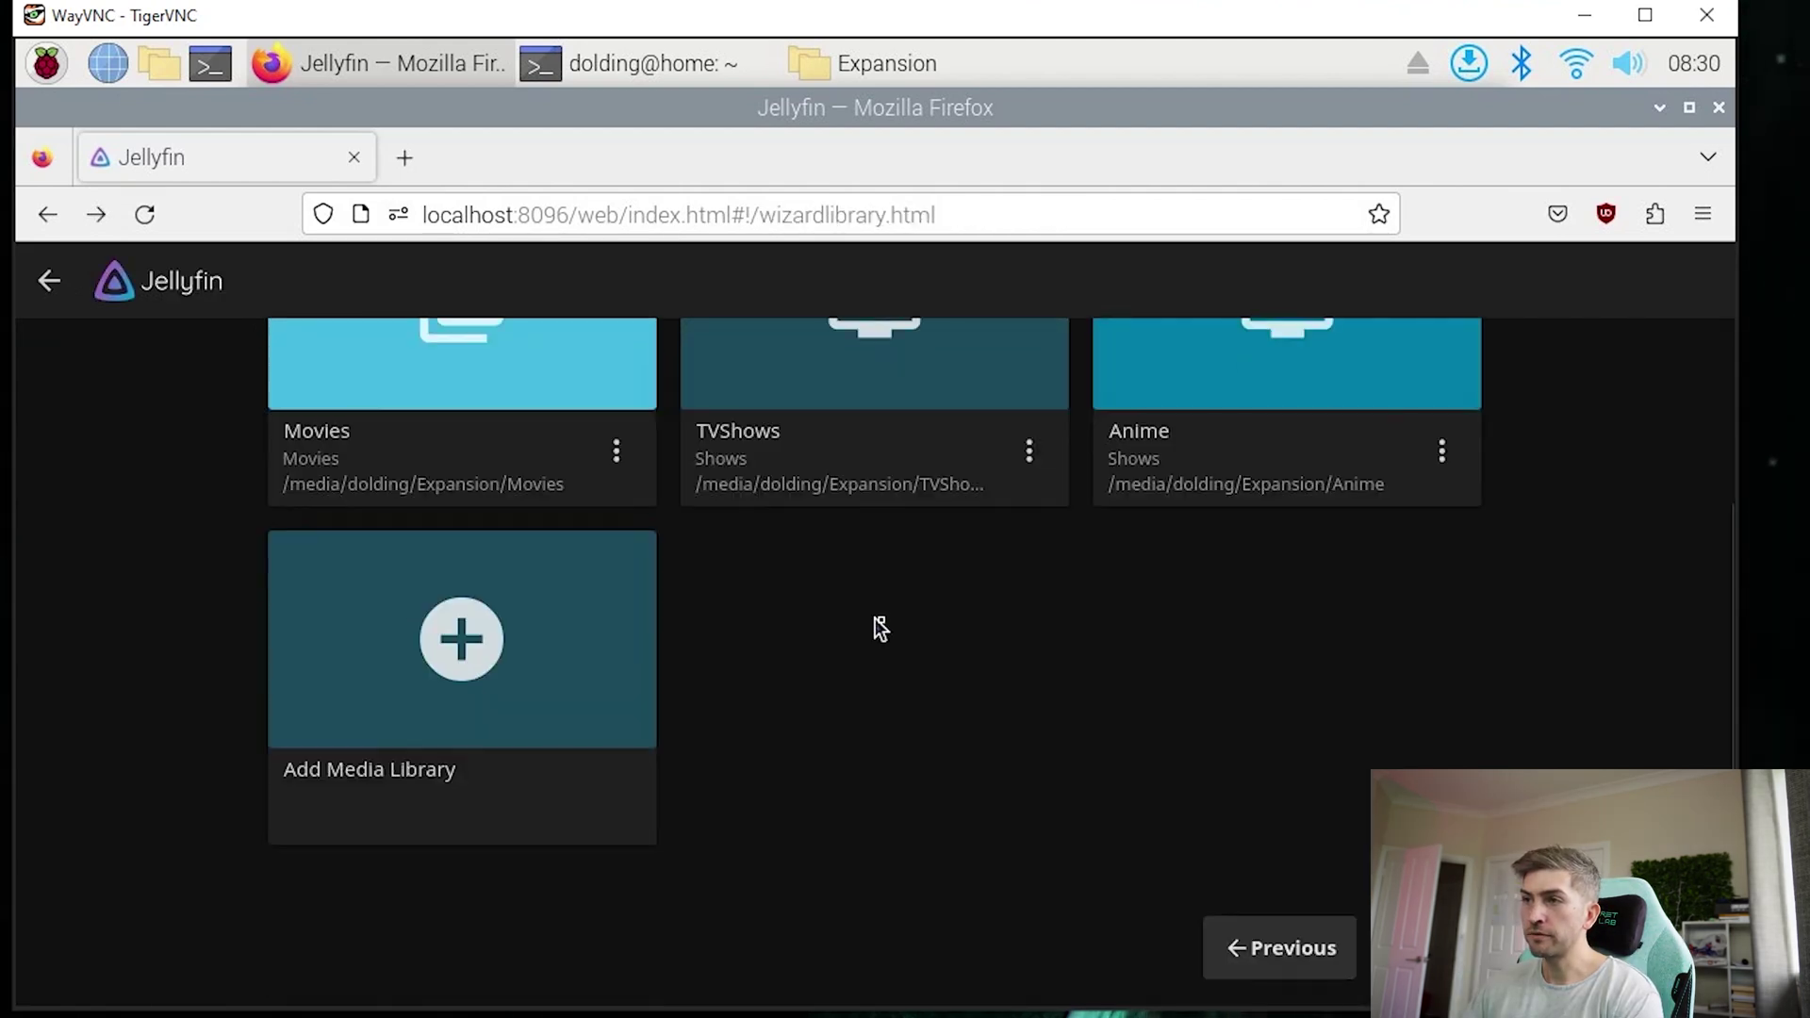
Step: Choose Australia as the metadata country and continue through the remaining wizard steps
{"action": "left_click", "coordinate": [1442, 948]}
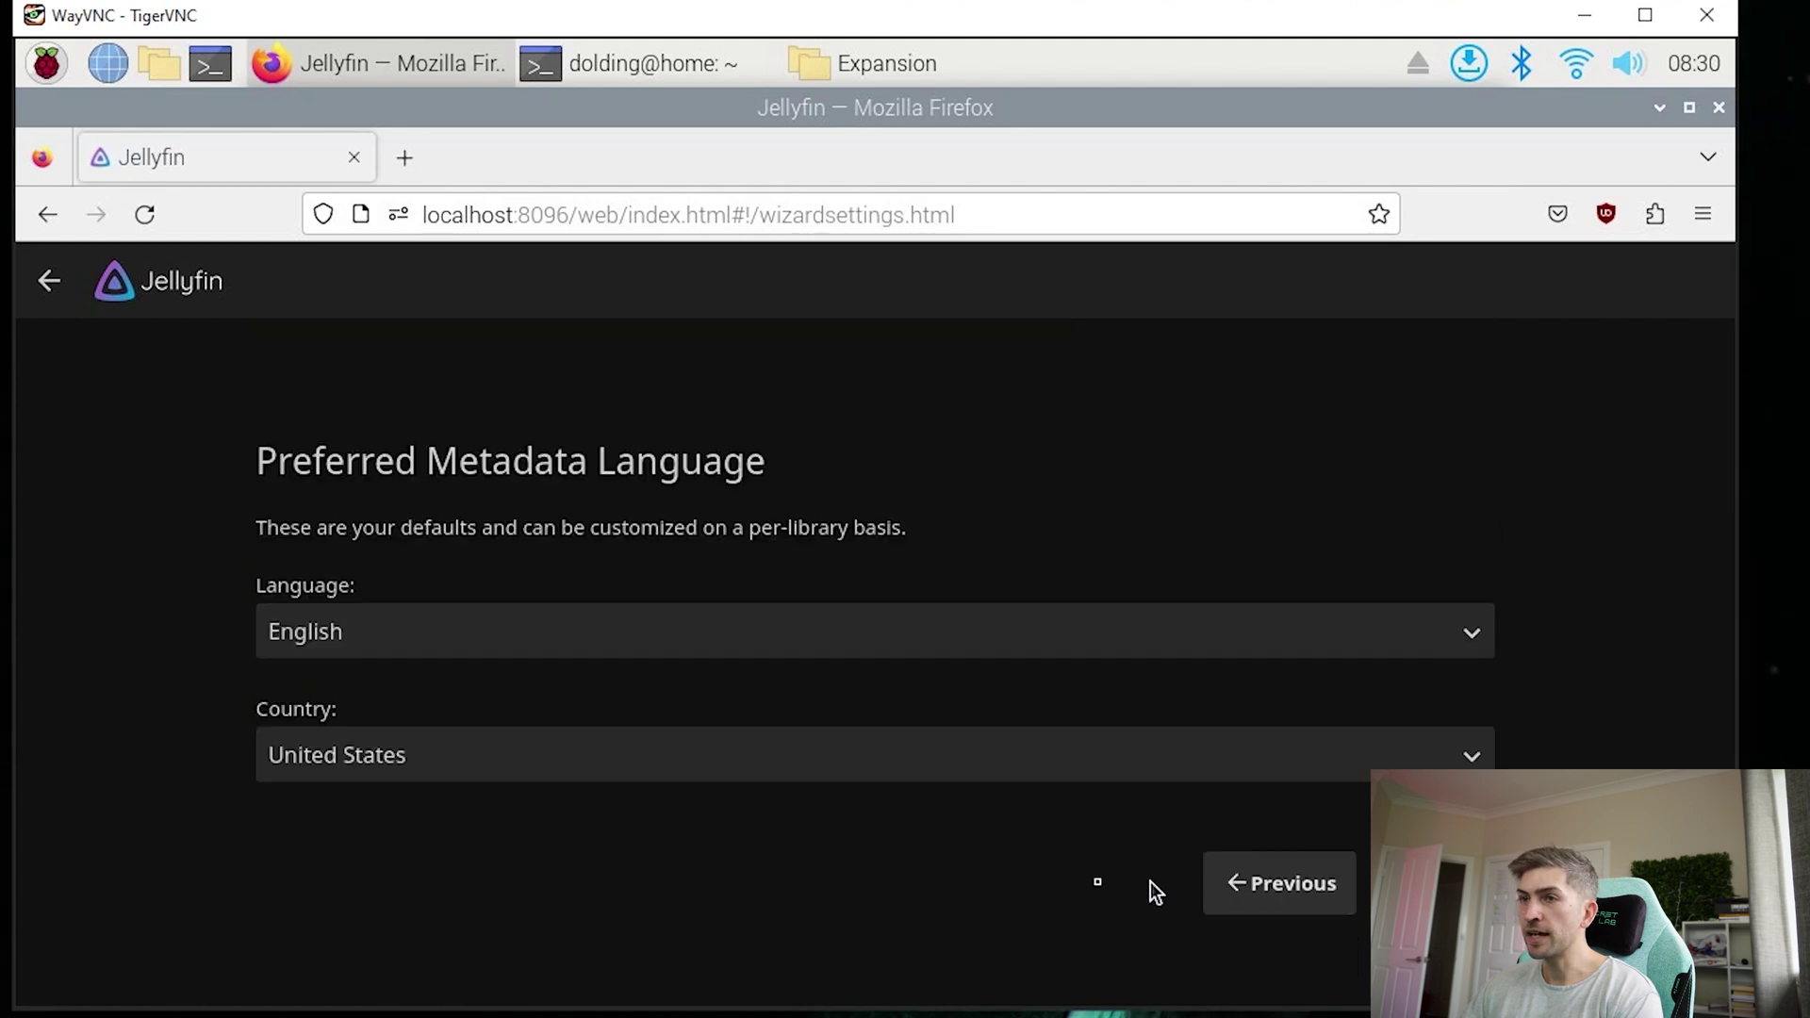
{"action": "left_click", "coordinate": [380, 771]}
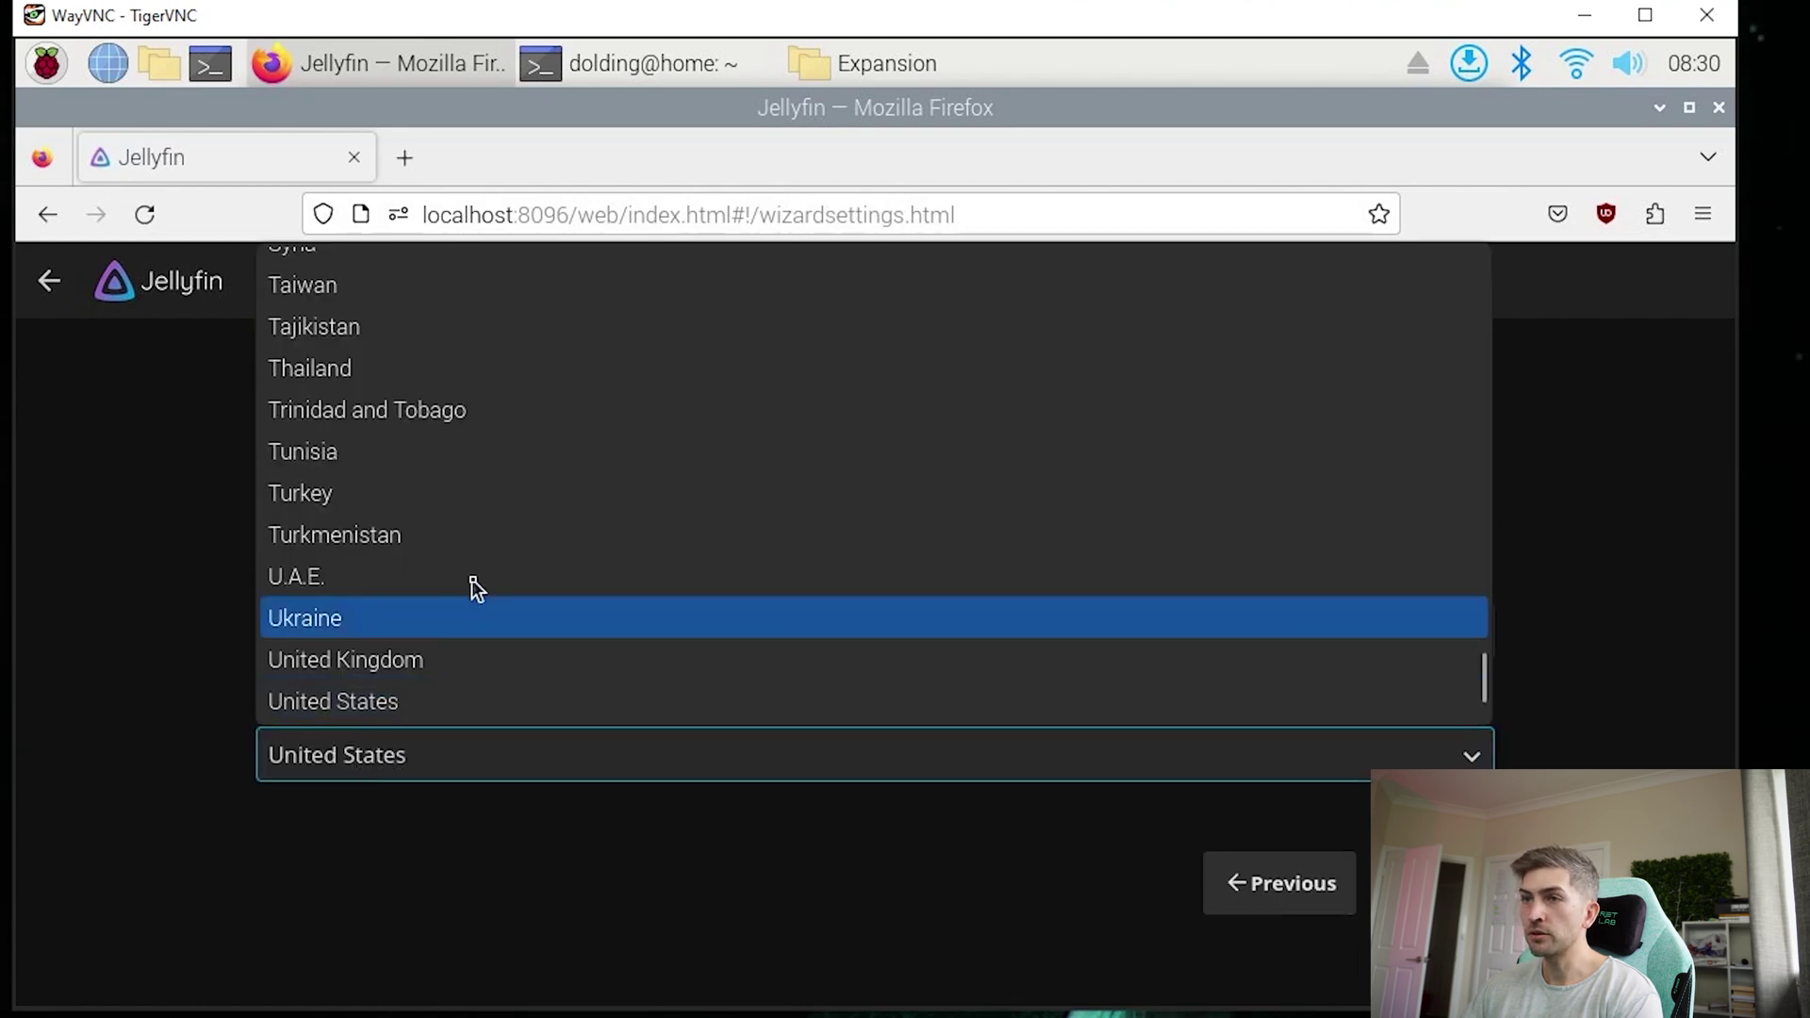
{"action": "scroll", "coordinate": [473, 579], "scroll_direction": "up", "scroll_amount": 10}
{"action": "type", "text": "au"}
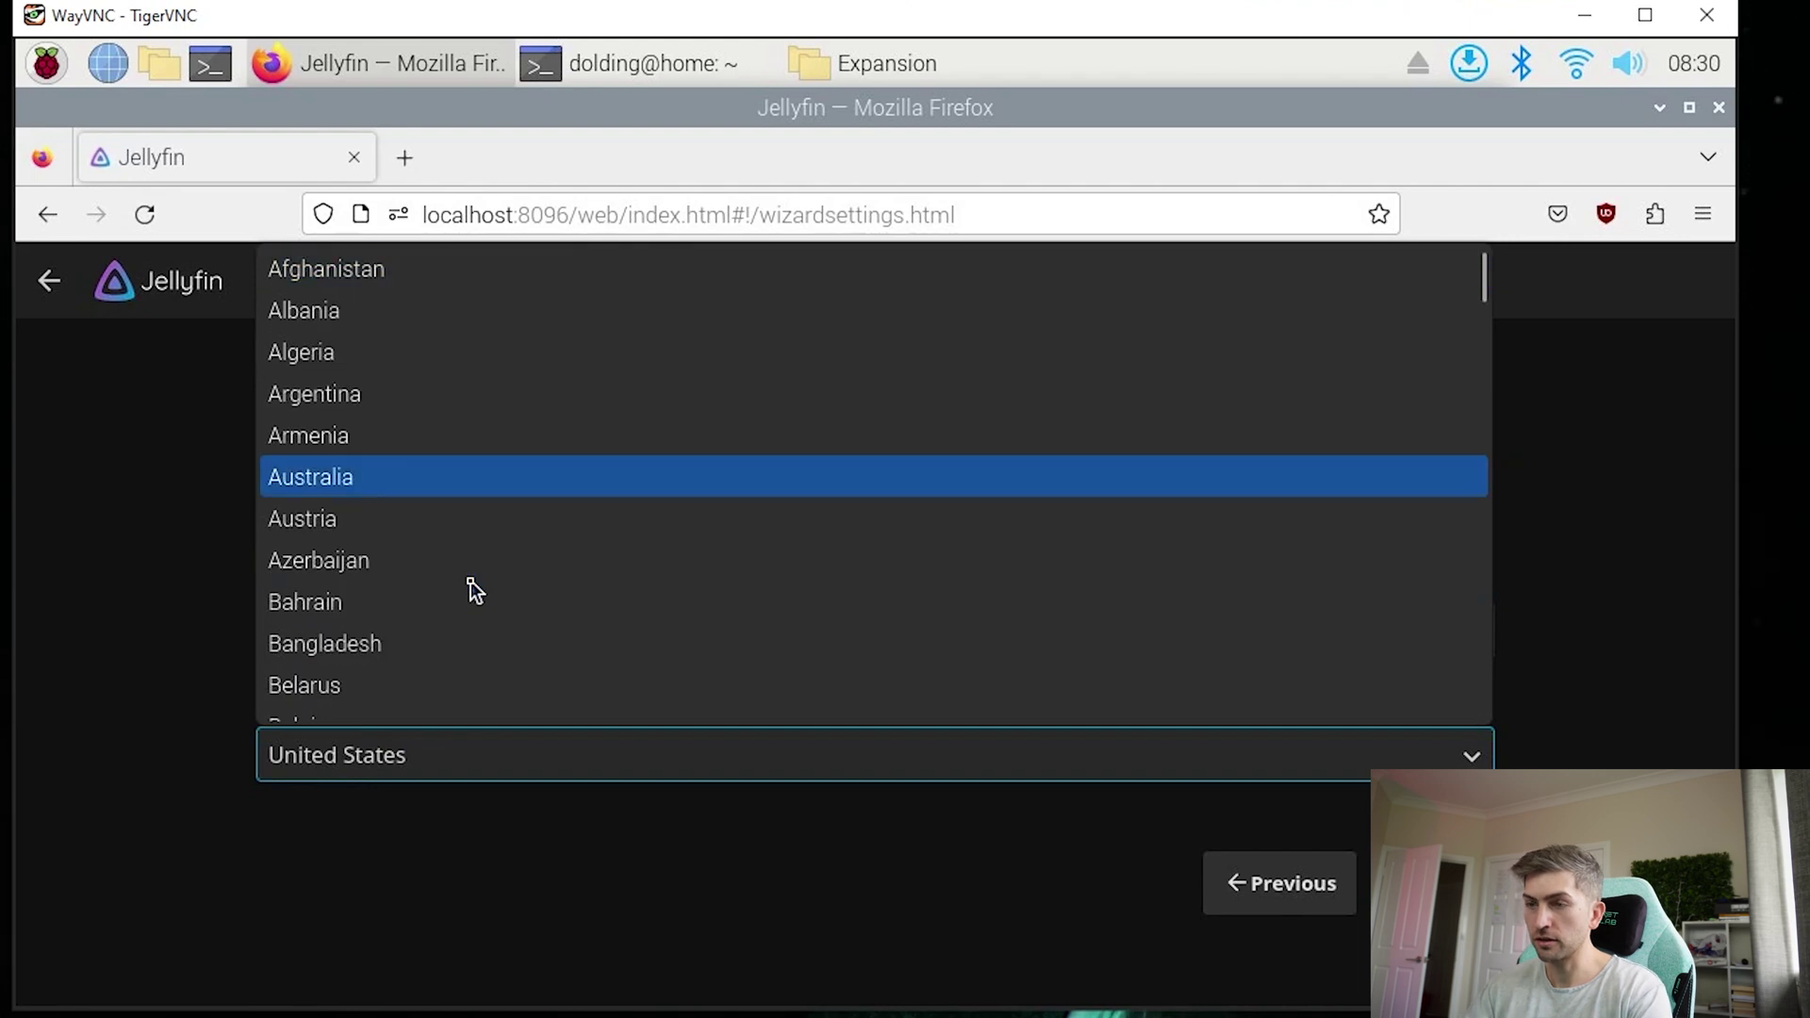
{"action": "left_click", "coordinate": [370, 477]}
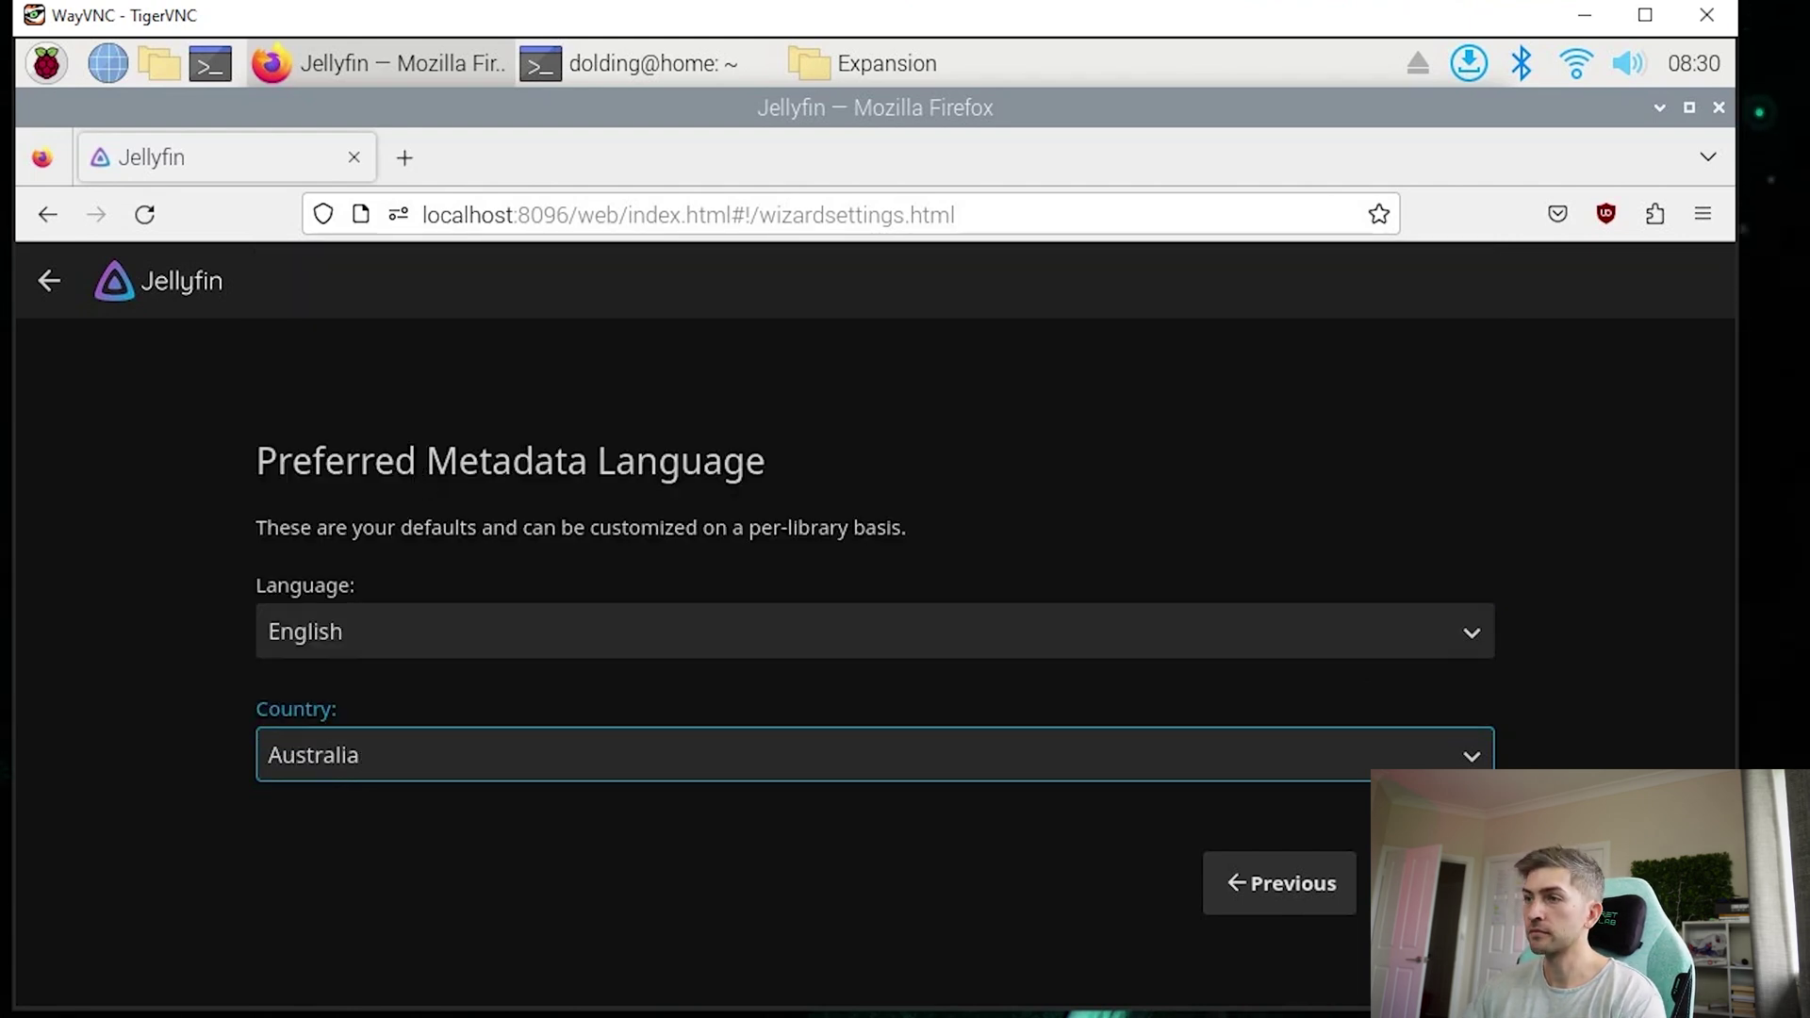
{"action": "left_click", "coordinate": [1442, 947]}
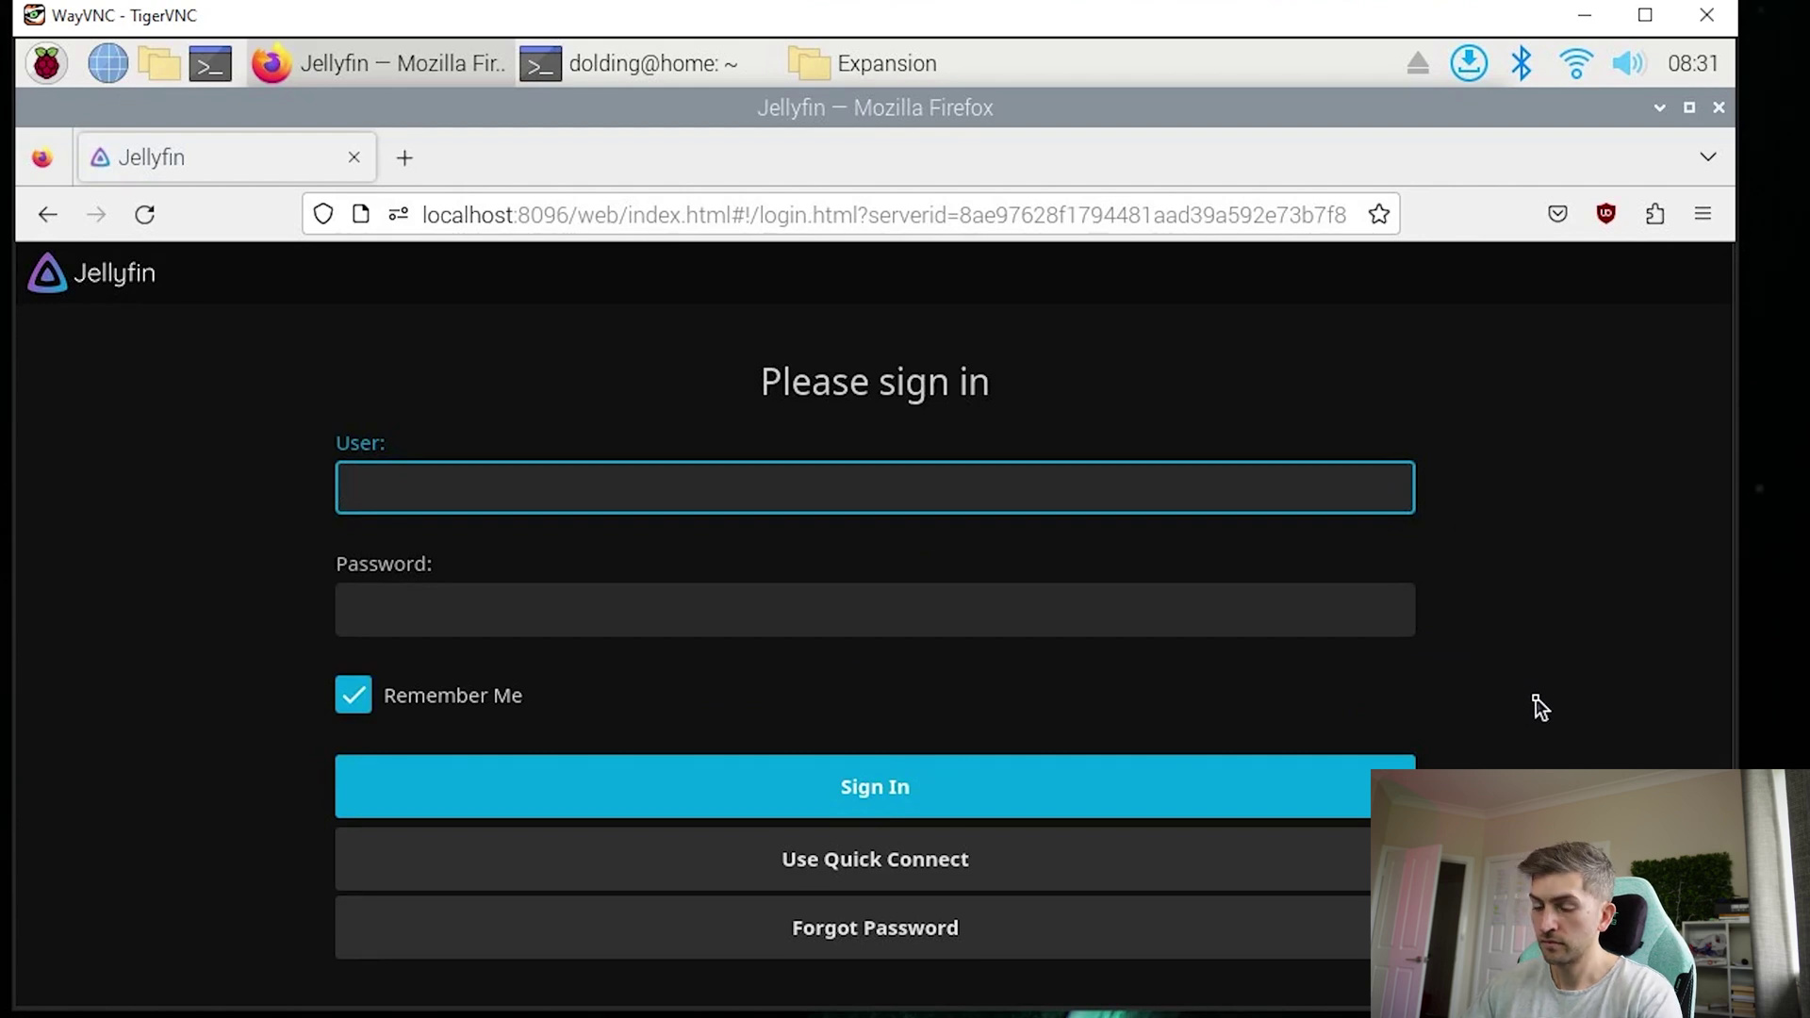
Step: Sign in to the new server with the user's name and password
{"action": "type", "text": "dolding"}
{"action": "key", "text": "Tab"}
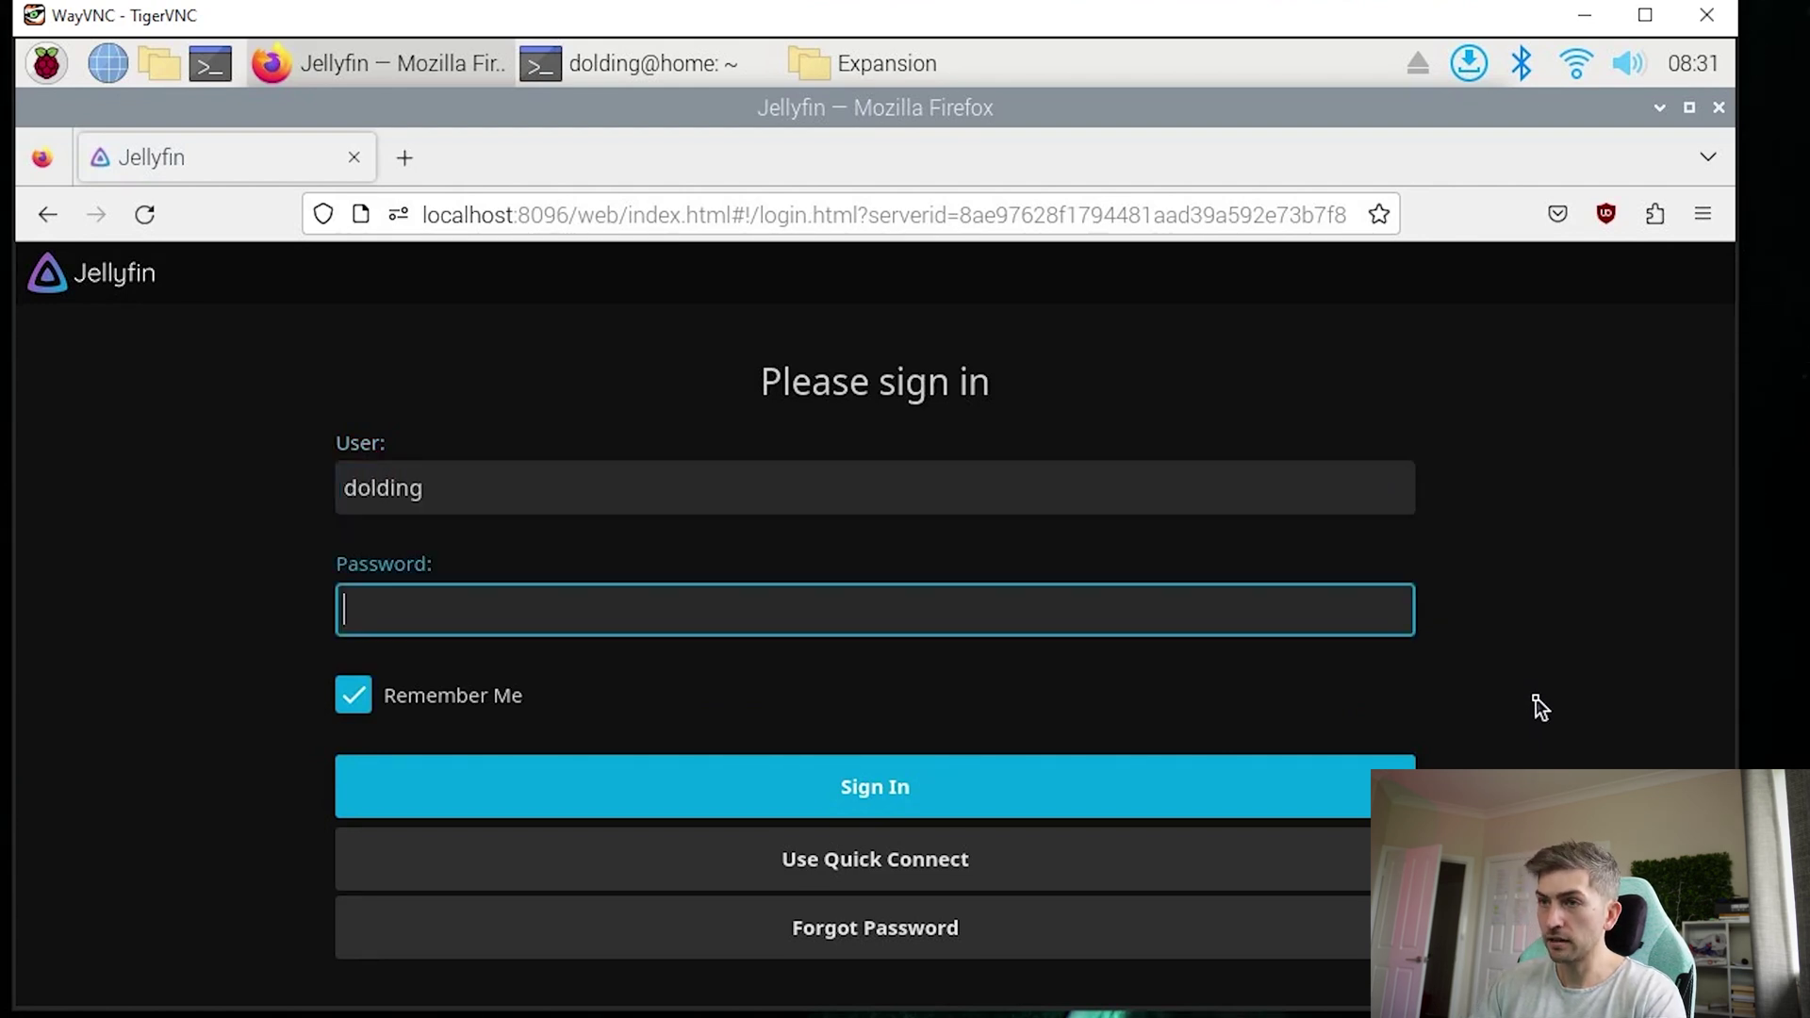
{"action": "type", "text": "•••••"}
{"action": "key", "text": "BackSpace"}
{"action": "key", "text": "BackSpace"}
{"action": "key", "text": "BackSpace"}
{"action": "key", "text": "BackSpace"}
{"action": "key", "text": "BackSpace"}
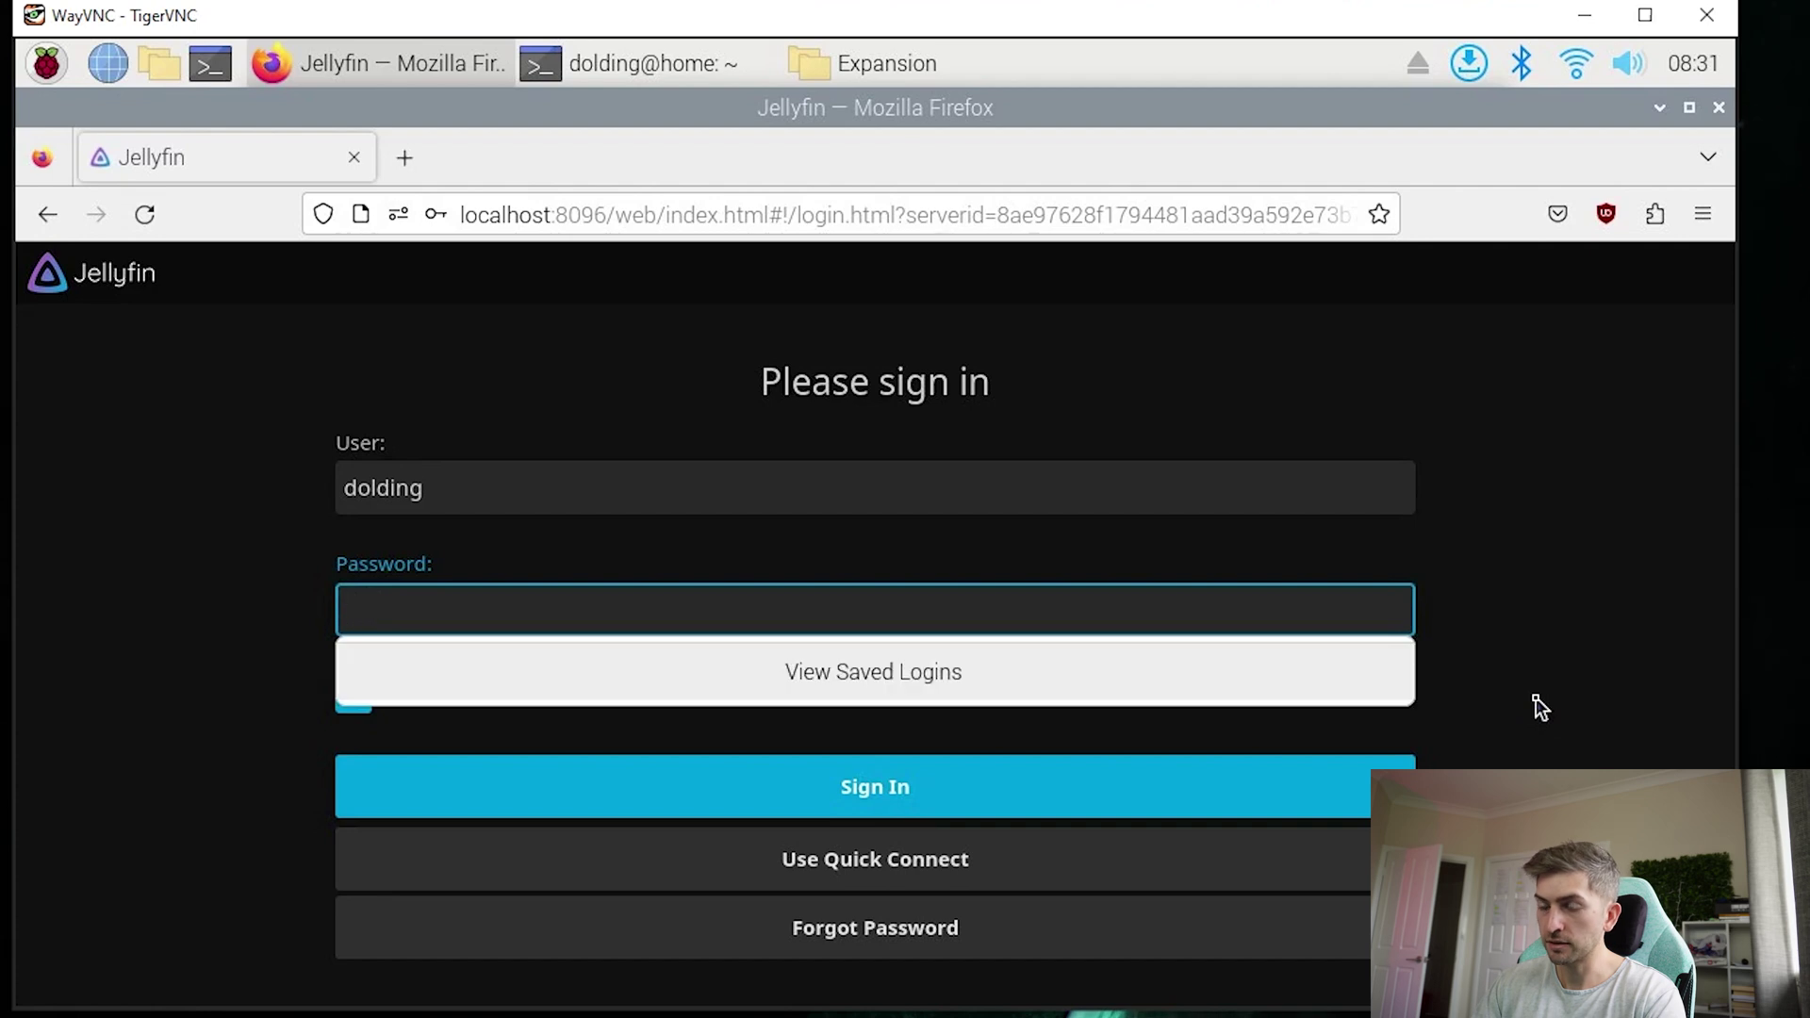
{"action": "type", "text": "••••••••"}
{"action": "key", "text": "Return"}
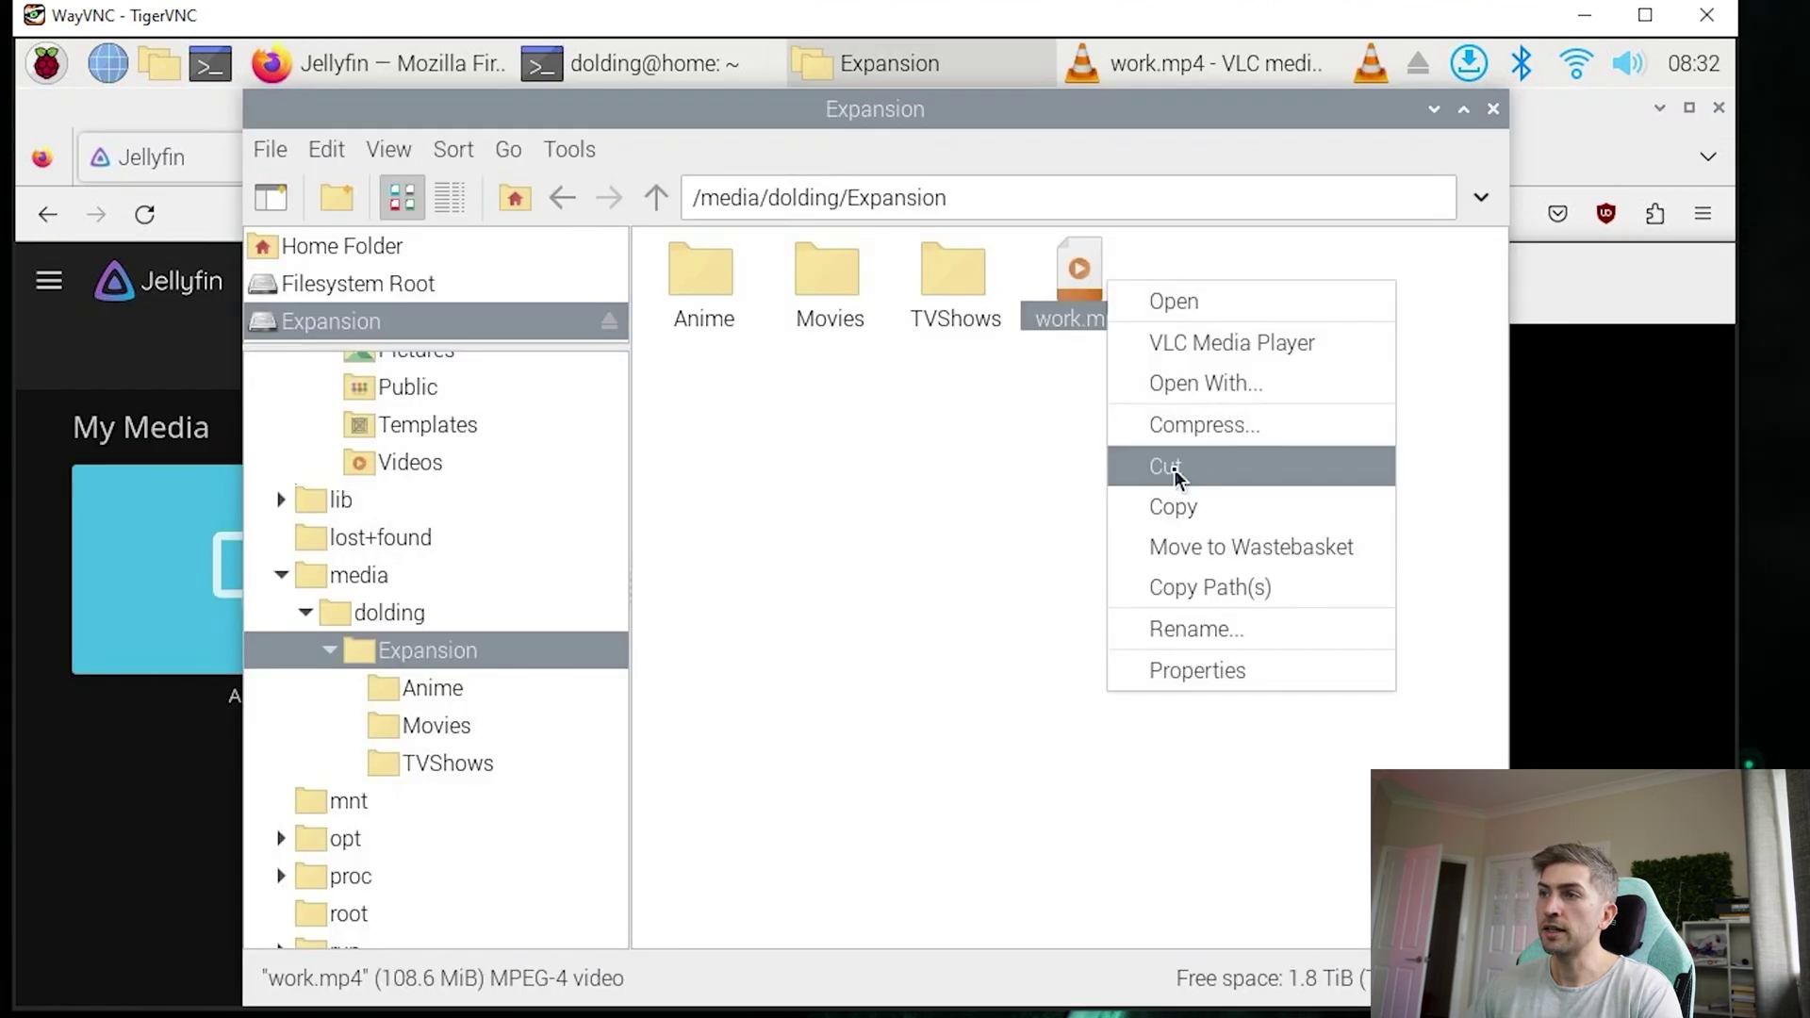
Step: Move work.mp4 into the TVShows folder in the file manager
{"action": "left_click", "coordinate": [1176, 476]}
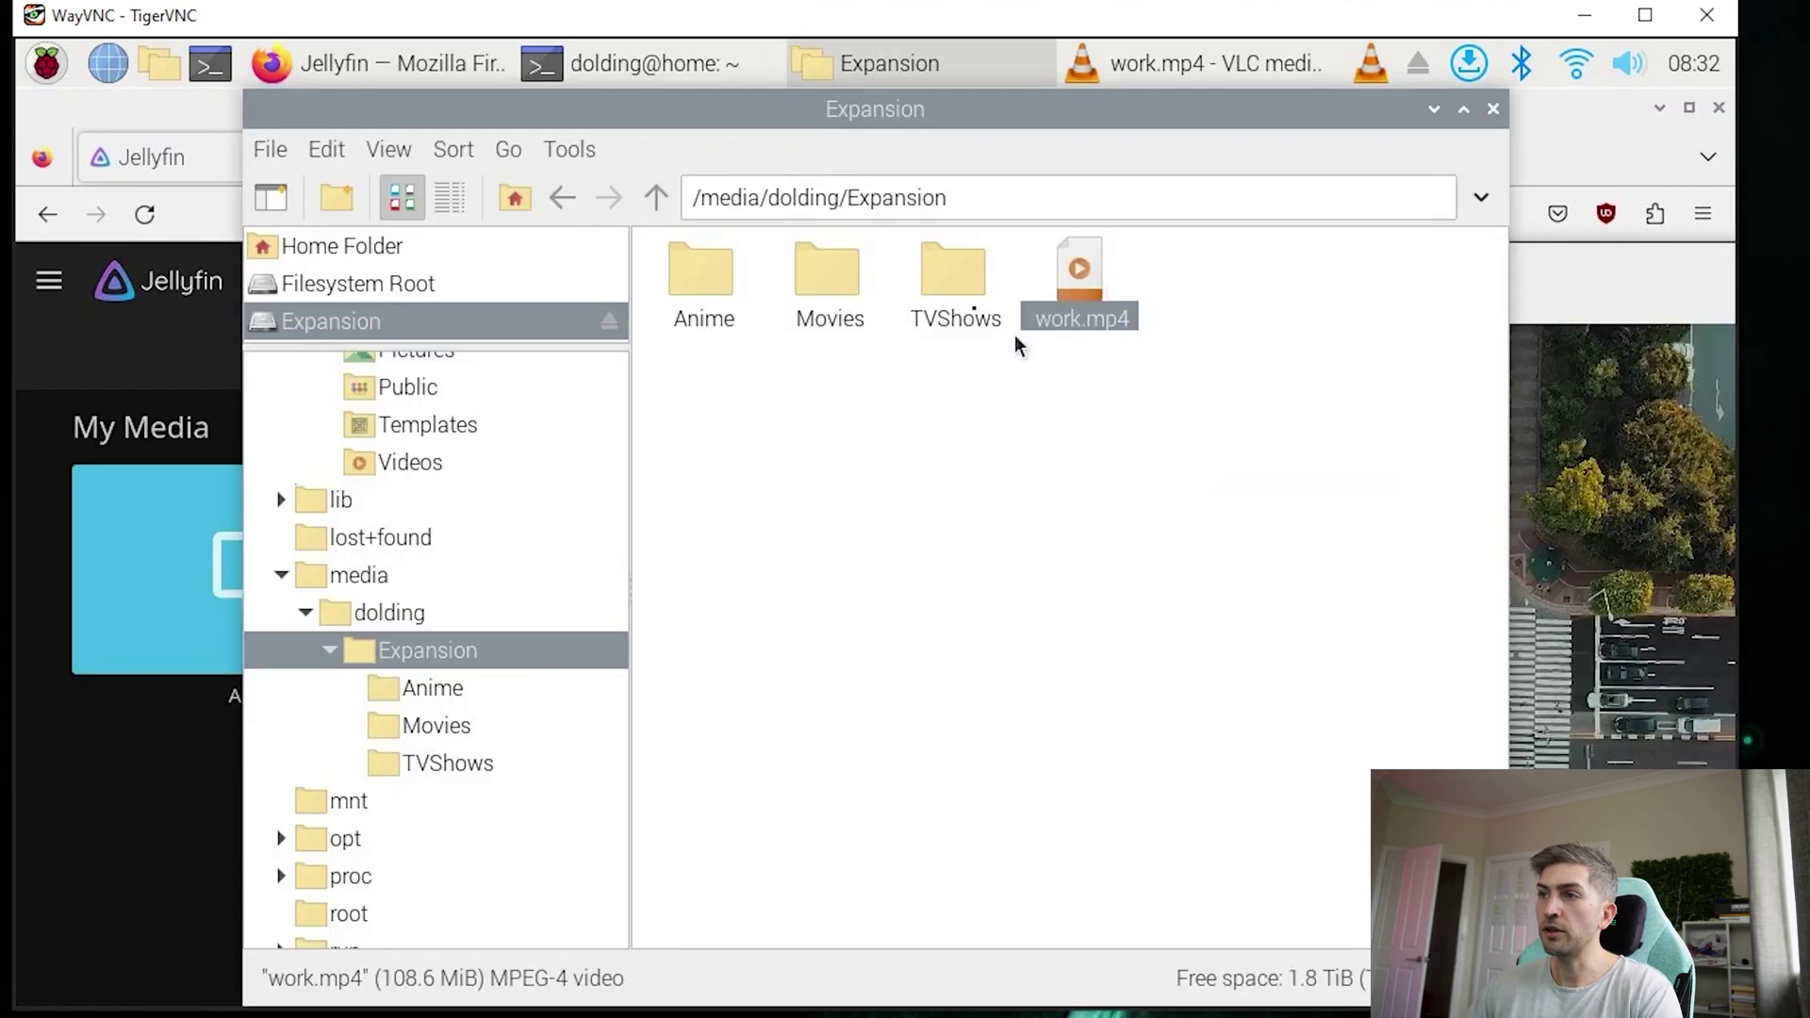
{"action": "double_click", "coordinate": [948, 288]}
{"action": "right_click", "coordinate": [832, 417]}
{"action": "left_click", "coordinate": [927, 510]}
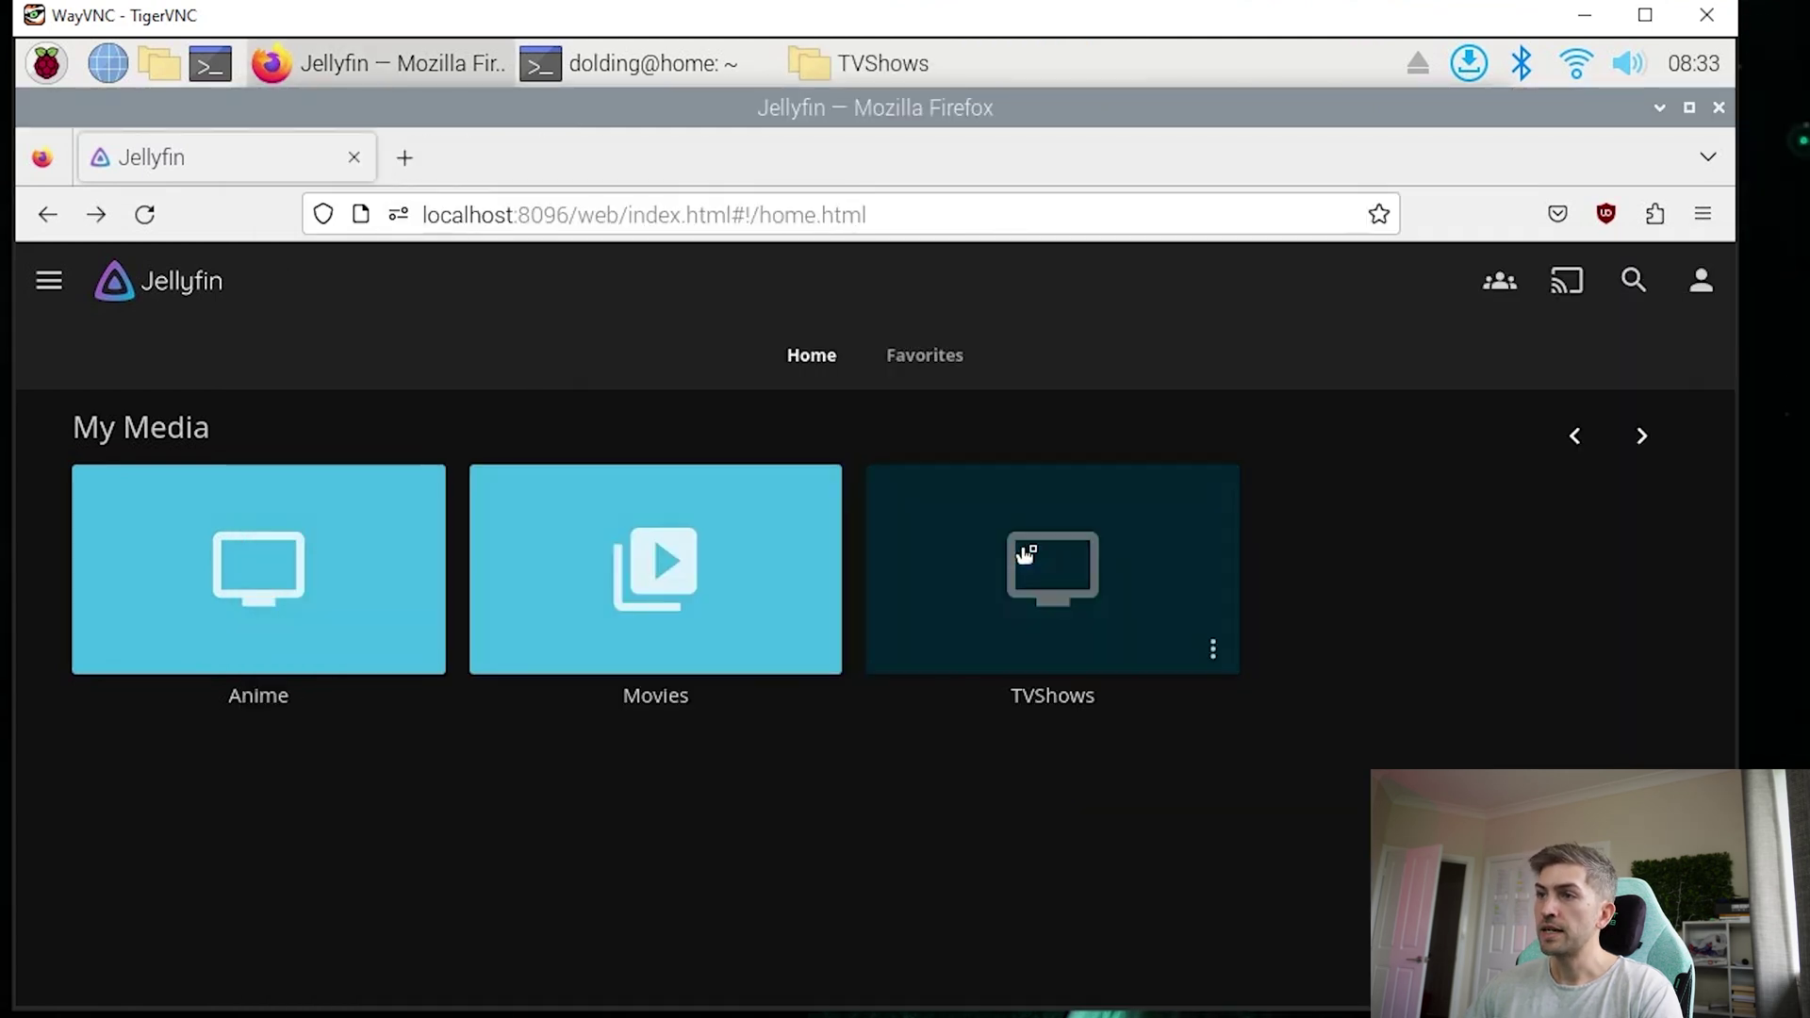
Step: Play the work episode from the TVShows library's Episodes list
{"action": "left_click", "coordinate": [1048, 564]}
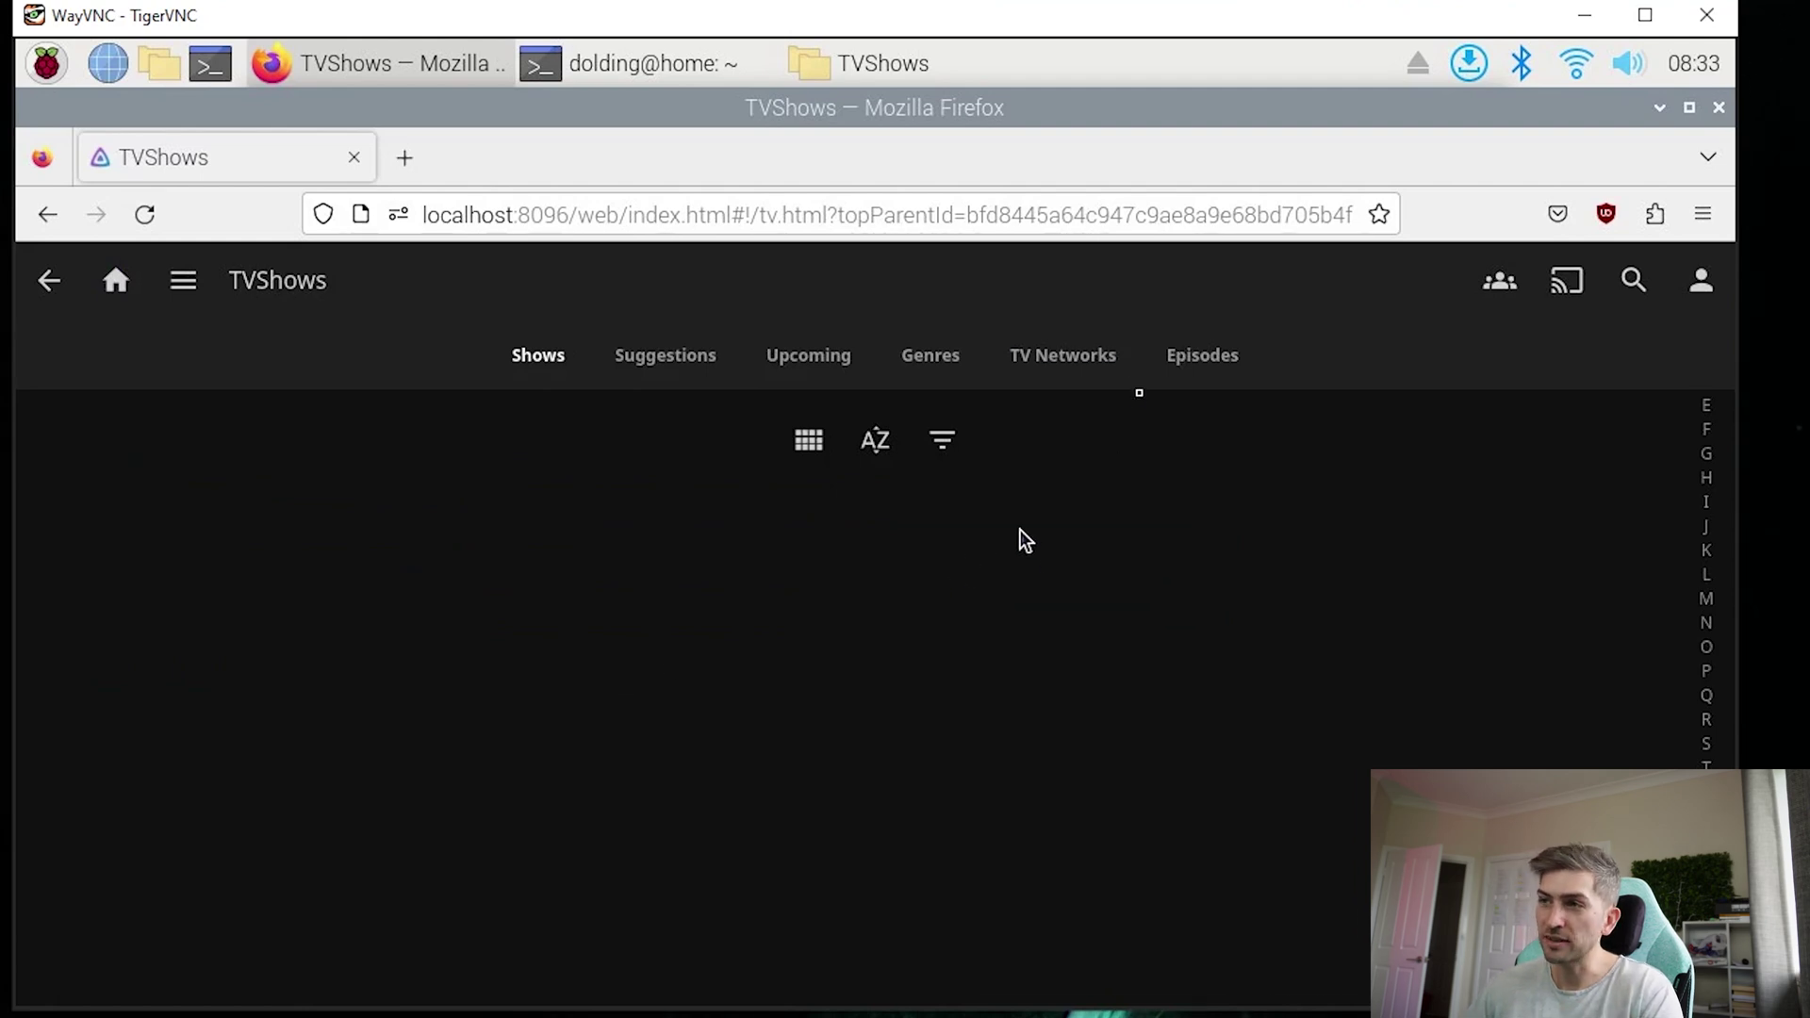
{"action": "left_click", "coordinate": [1208, 376]}
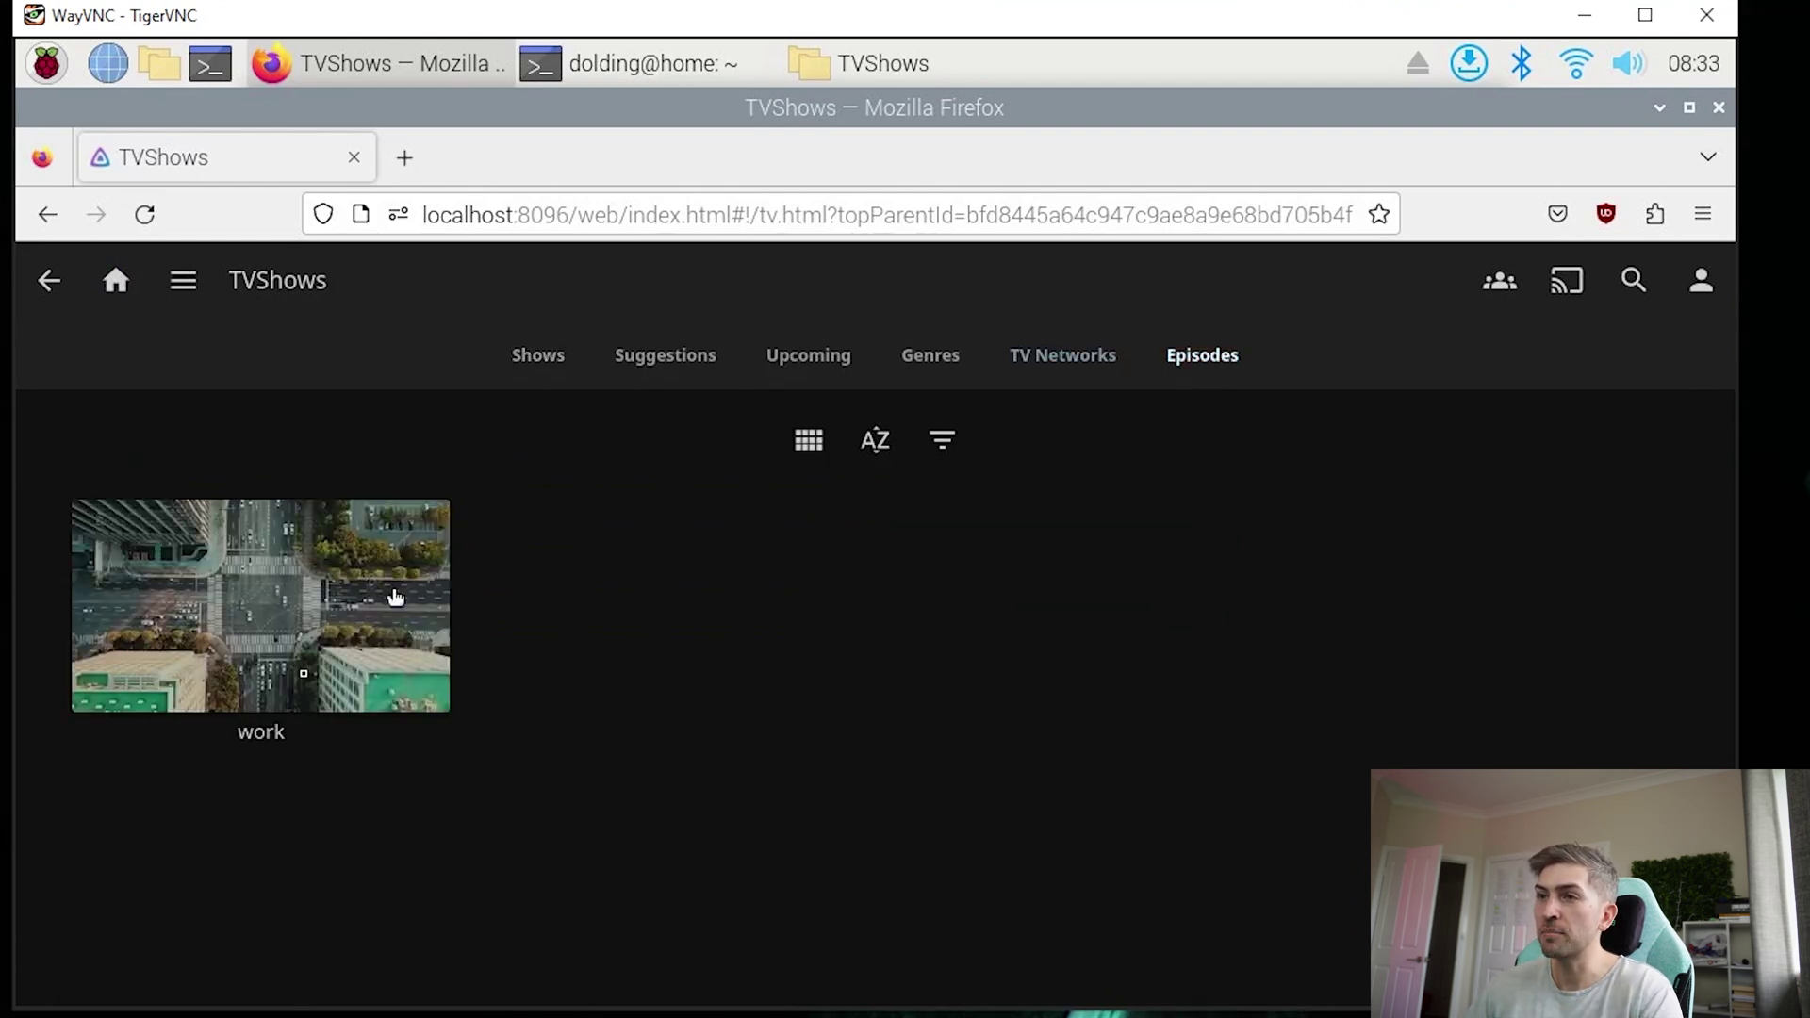
{"action": "left_click", "coordinate": [264, 608]}
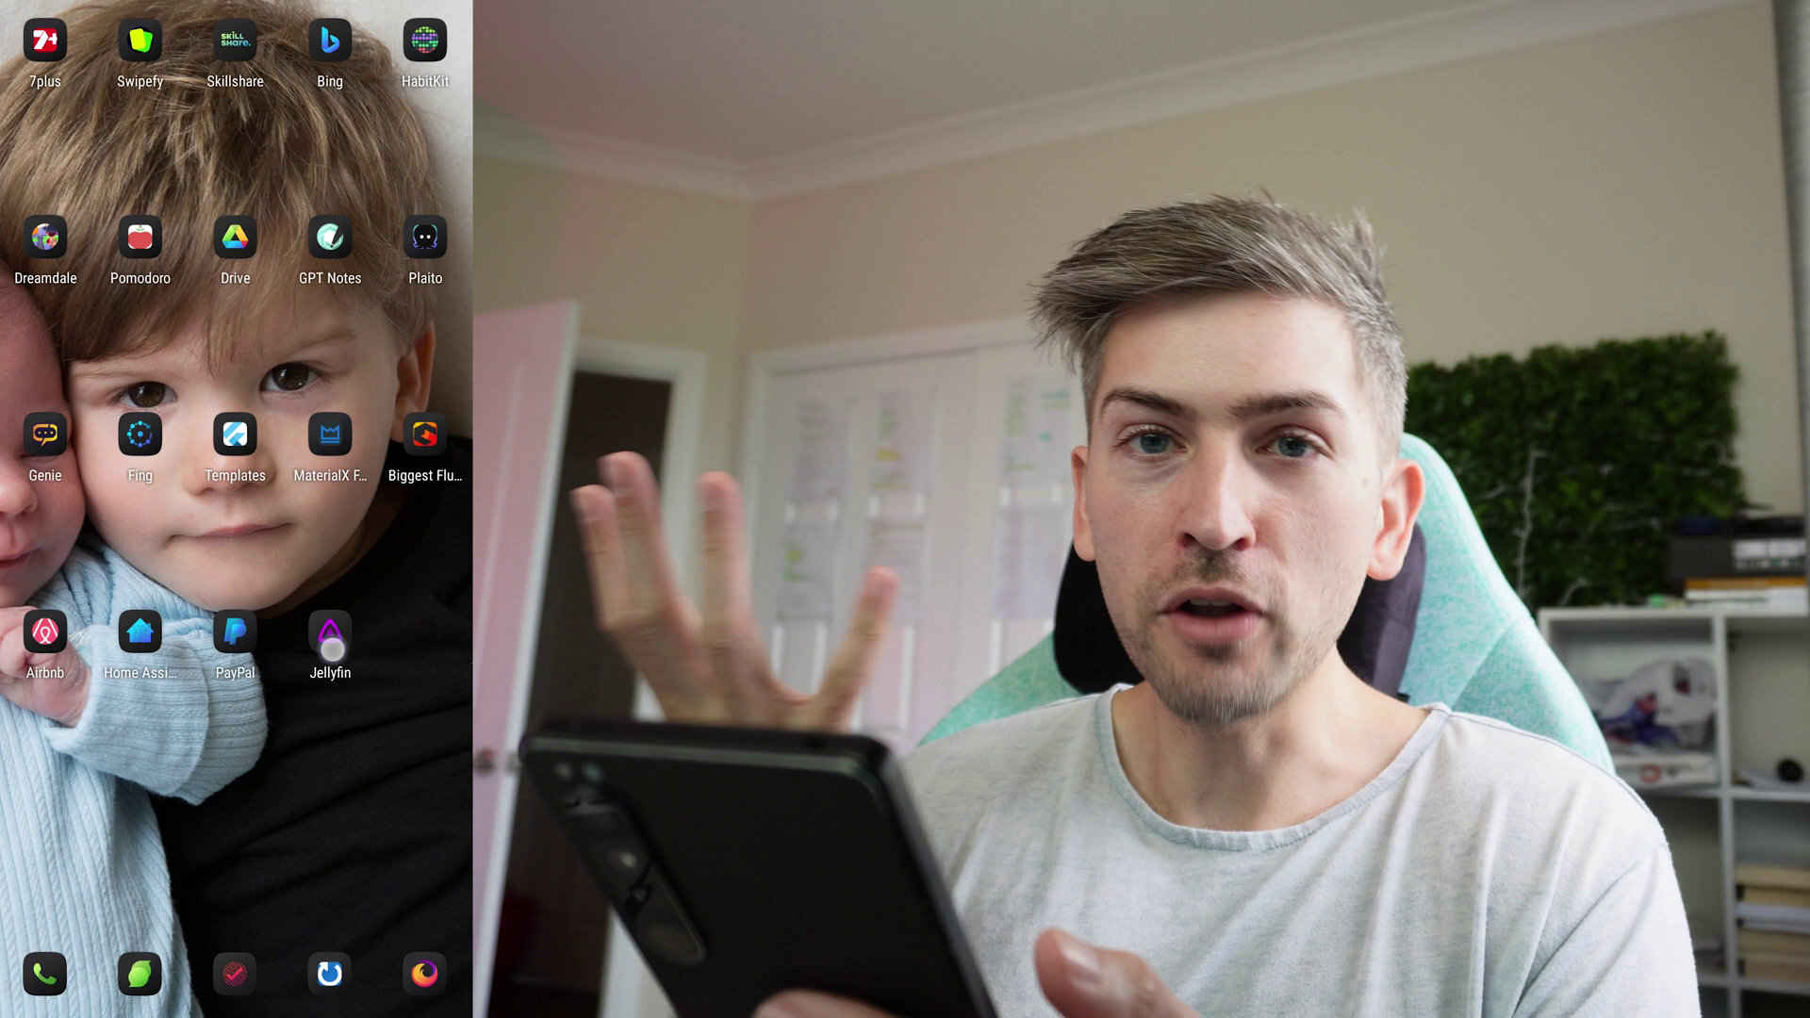
Step: Connect the phone's Jellyfin app to the home server and sign in
{"action": "left_click", "coordinate": [332, 649]}
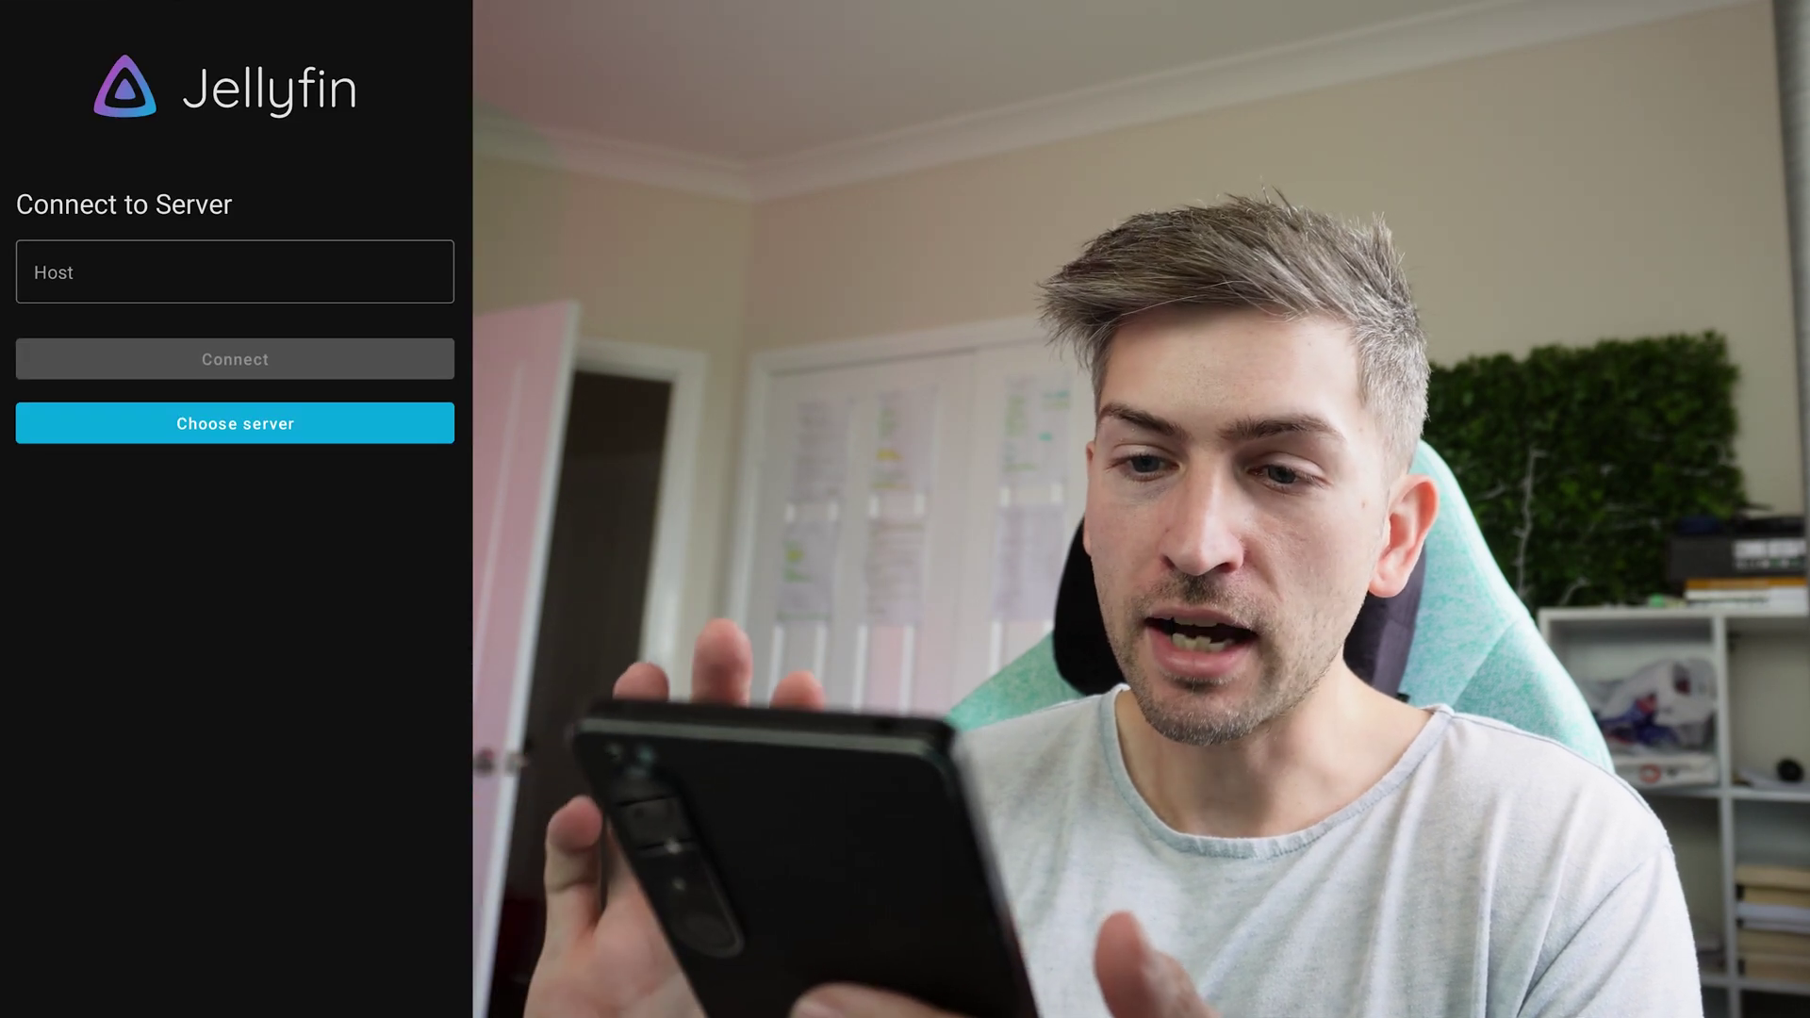
{"action": "left_click", "coordinate": [235, 424]}
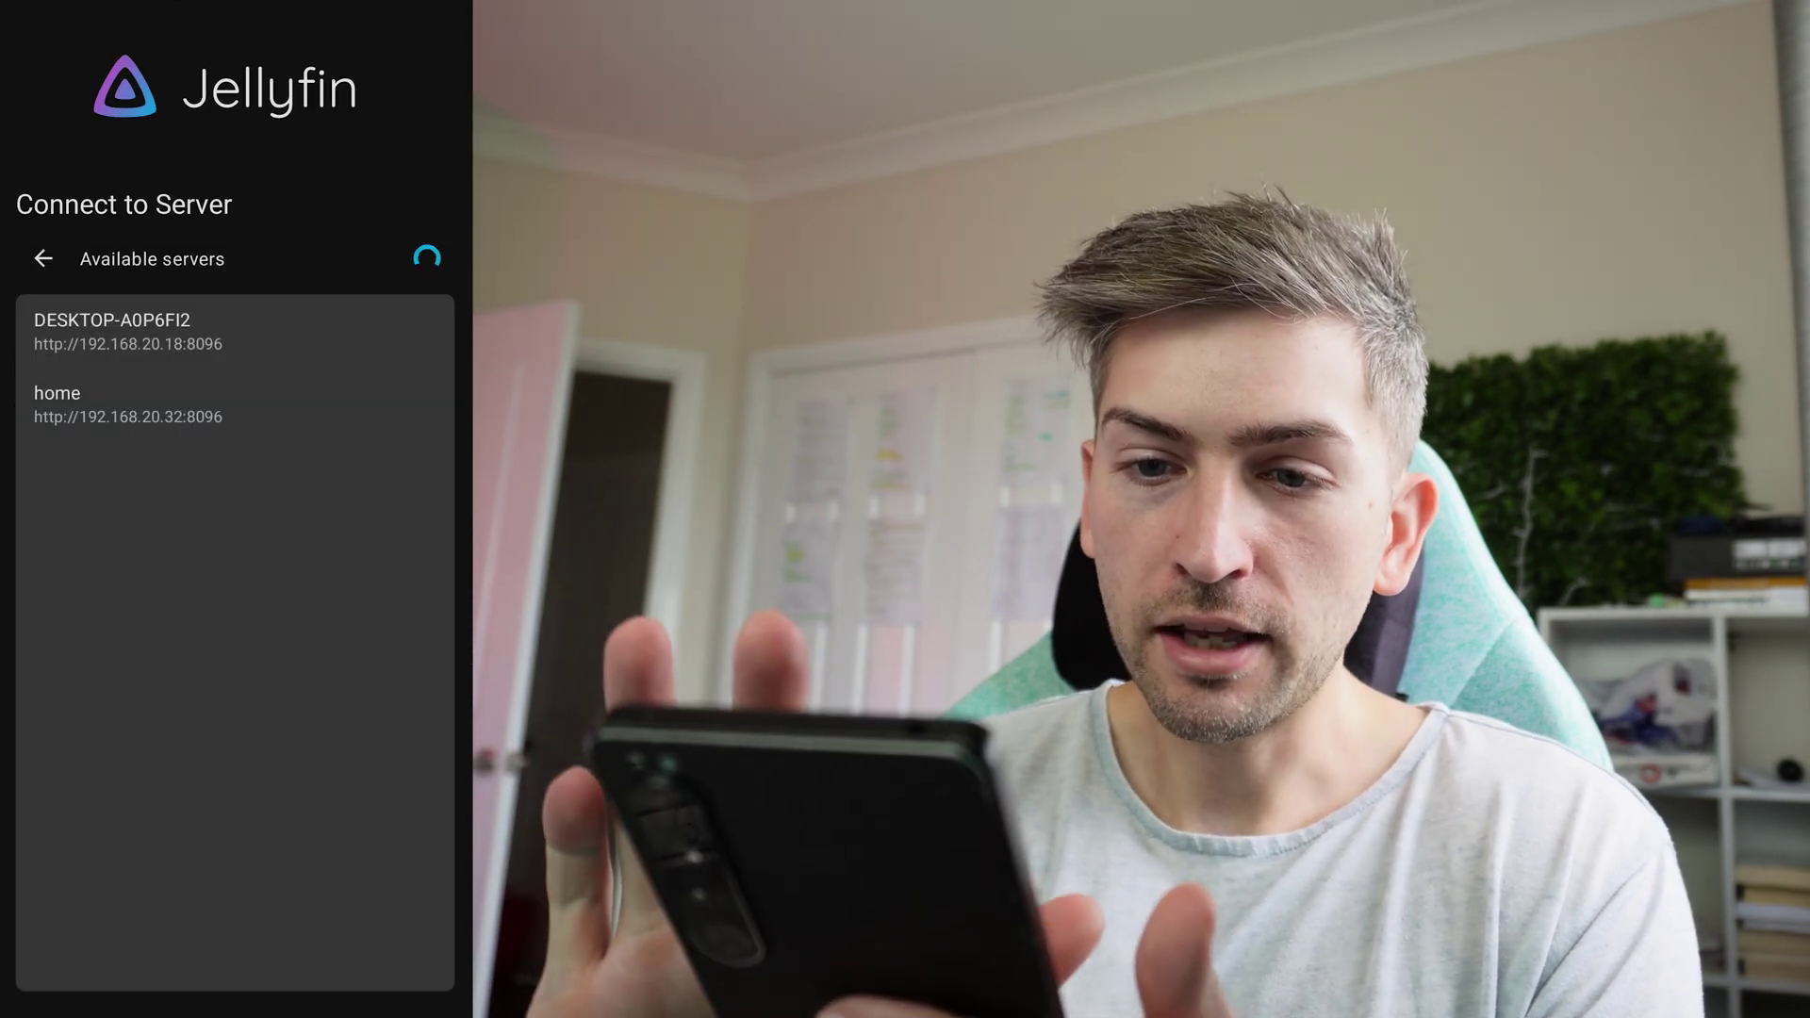
{"action": "left_click", "coordinate": [128, 404]}
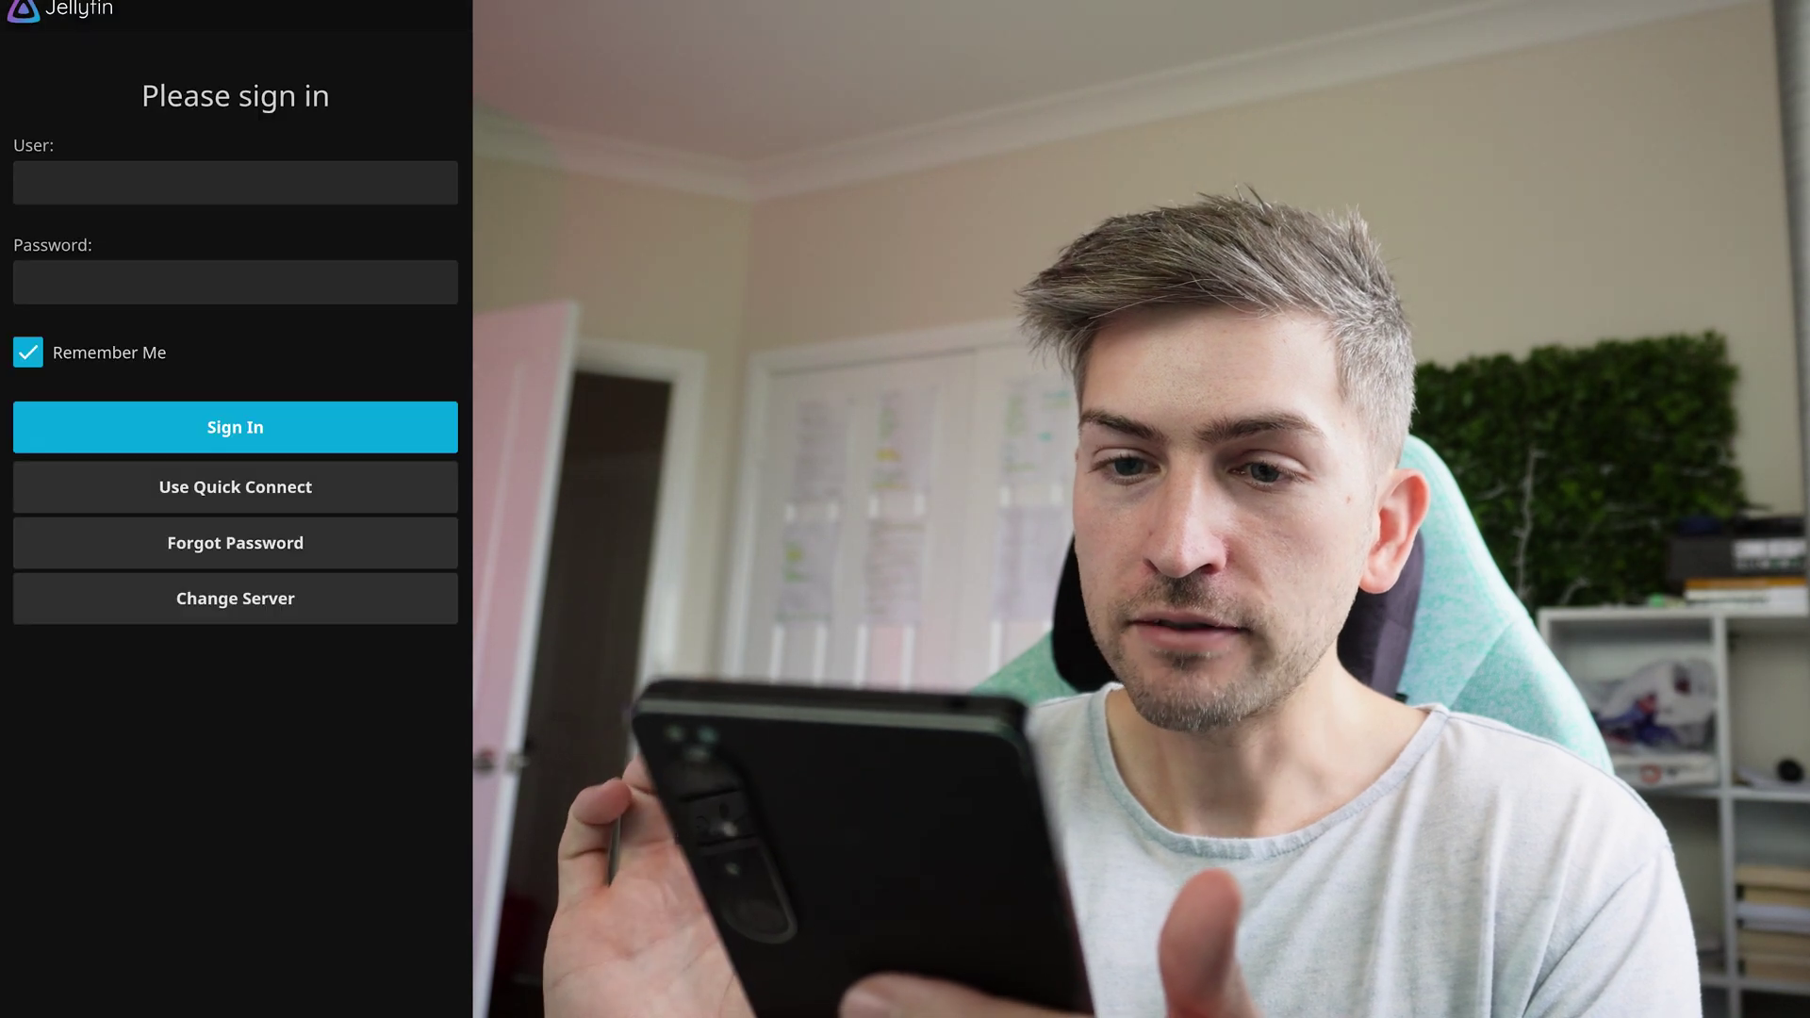
{"action": "left_click", "coordinate": [367, 189]}
{"action": "type", "text": "do"}
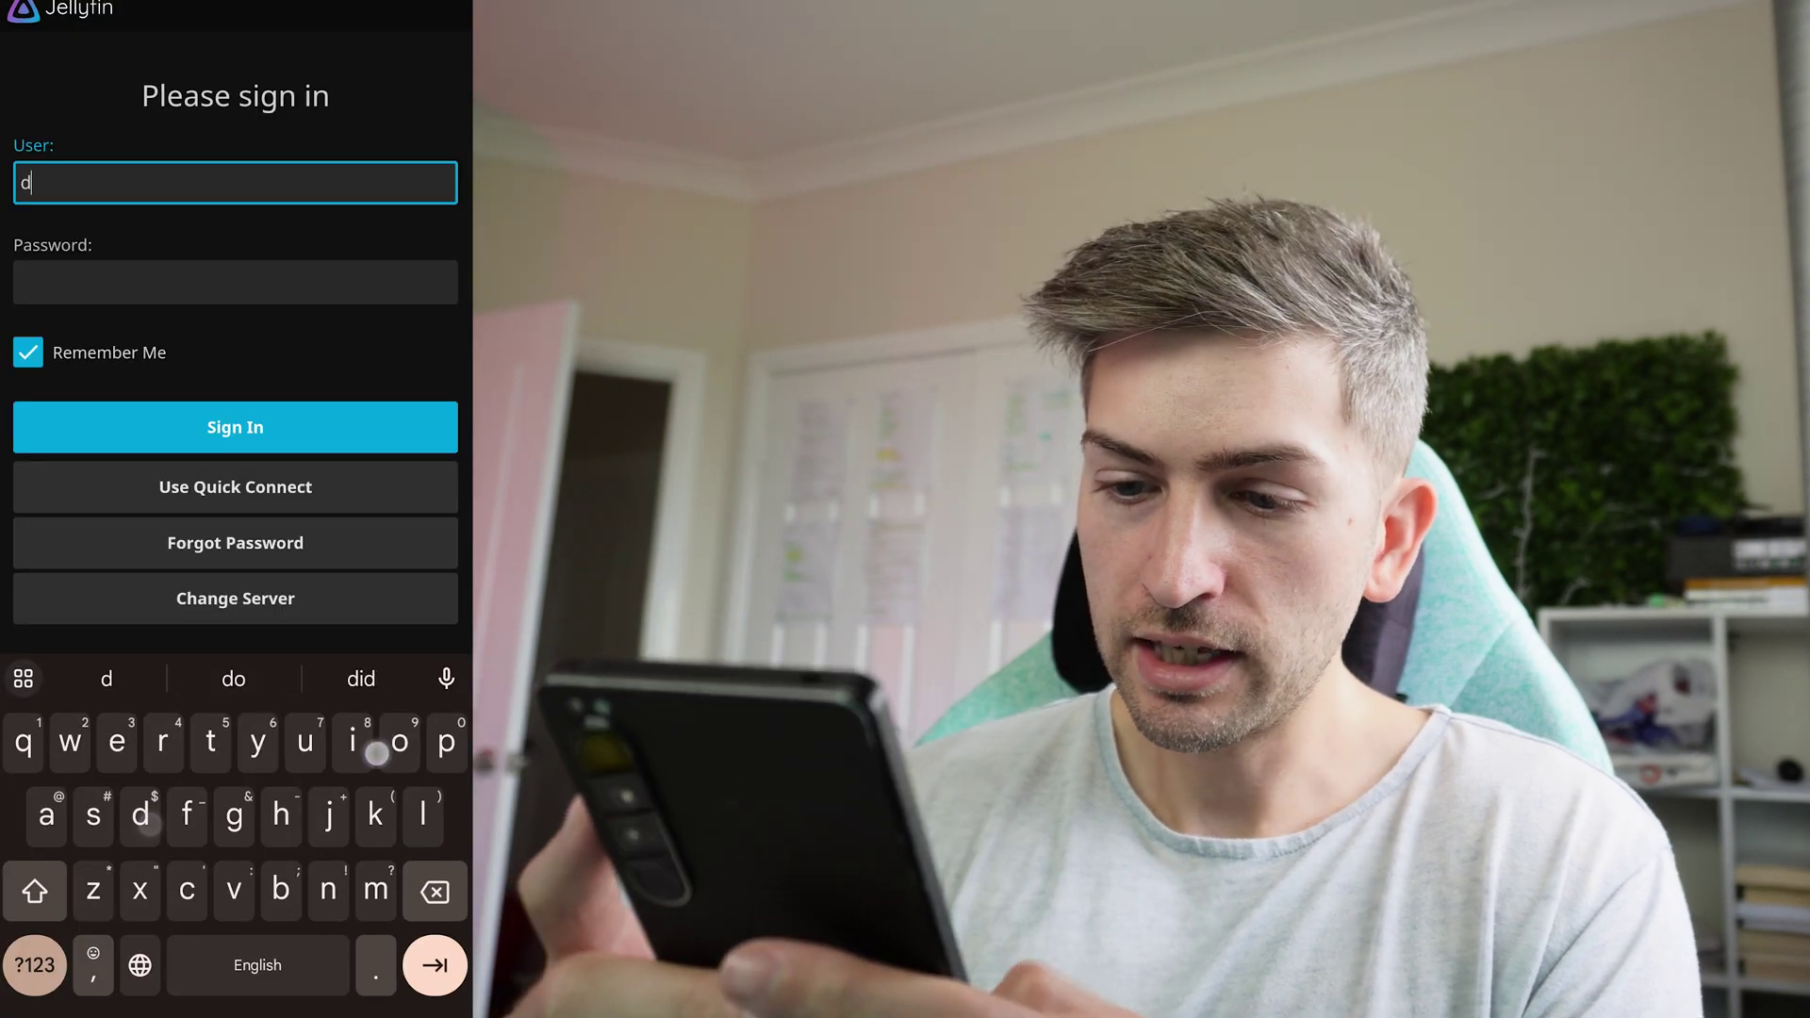
{"action": "type", "text": "lding"}
{"action": "key", "text": "Tab"}
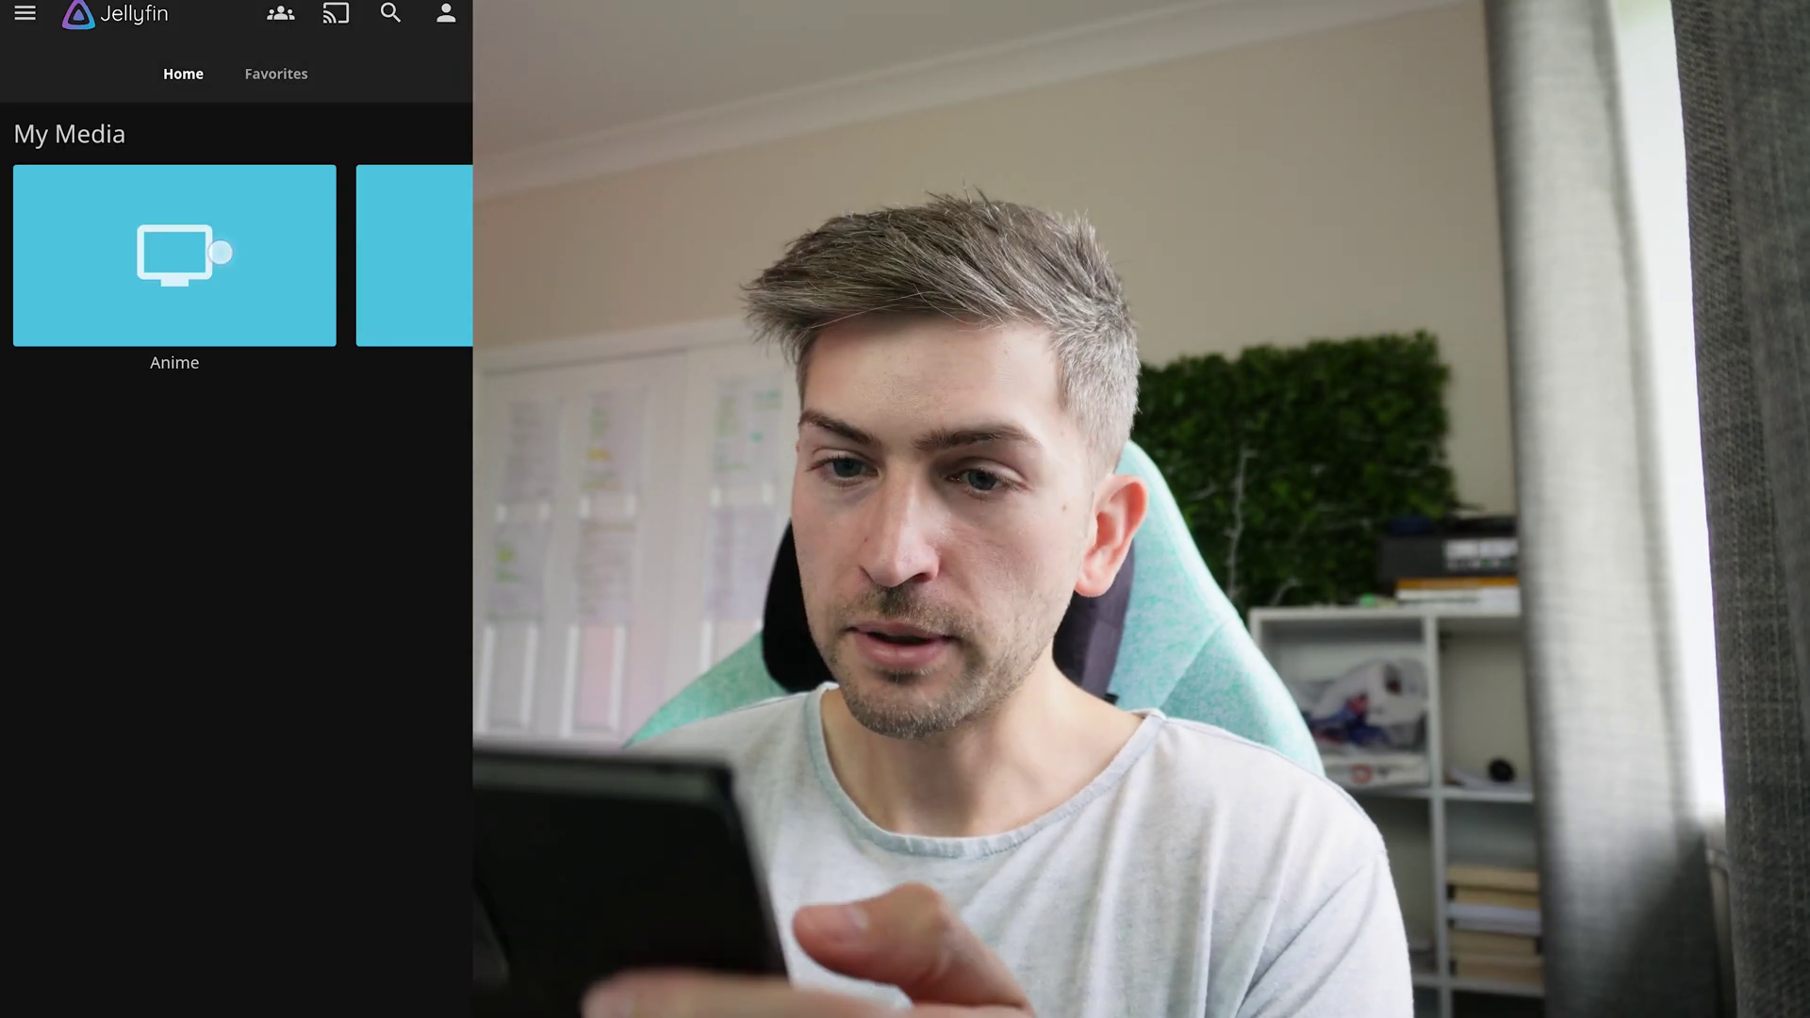
Step: Play the work episode from the TVShows library's Episodes tab
{"action": "scroll", "coordinate": [235, 255], "scroll_direction": "right", "scroll_amount": 5}
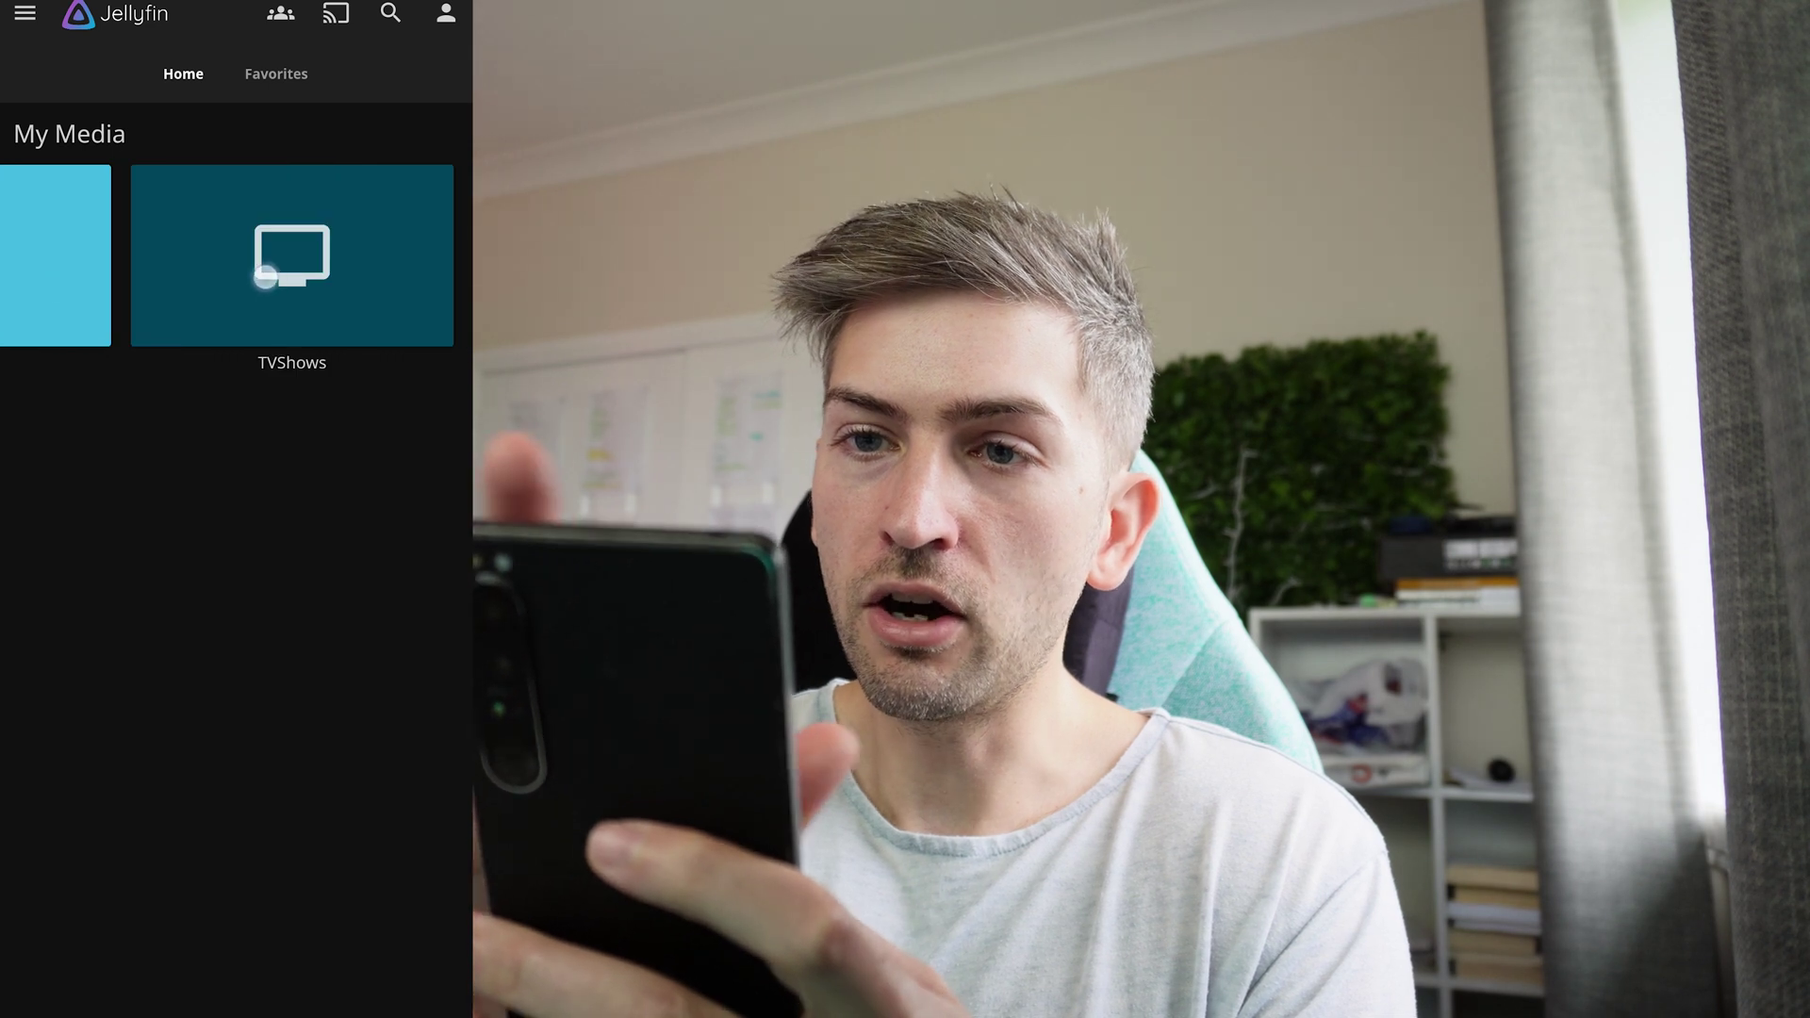
{"action": "left_click", "coordinate": [265, 276]}
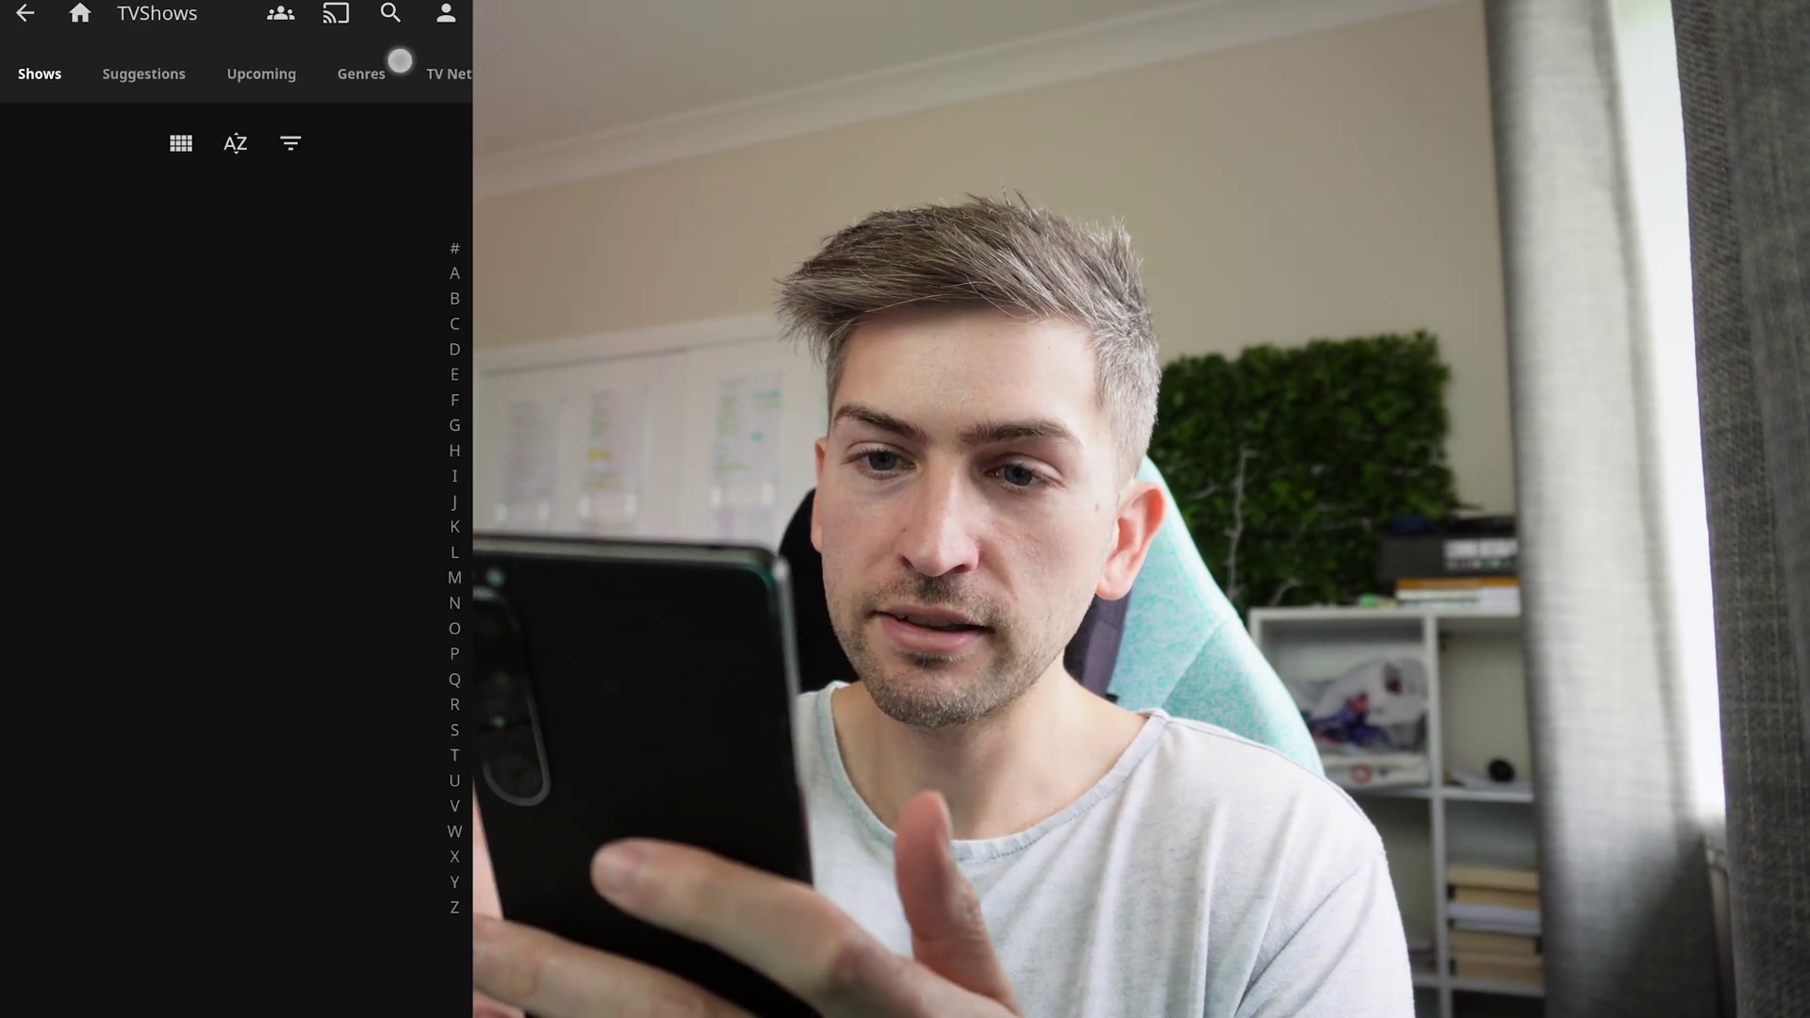
{"action": "left_click_drag", "start_coordinate": [400, 60], "coordinate": [153, 97]}
{"action": "left_click", "coordinate": [423, 68]}
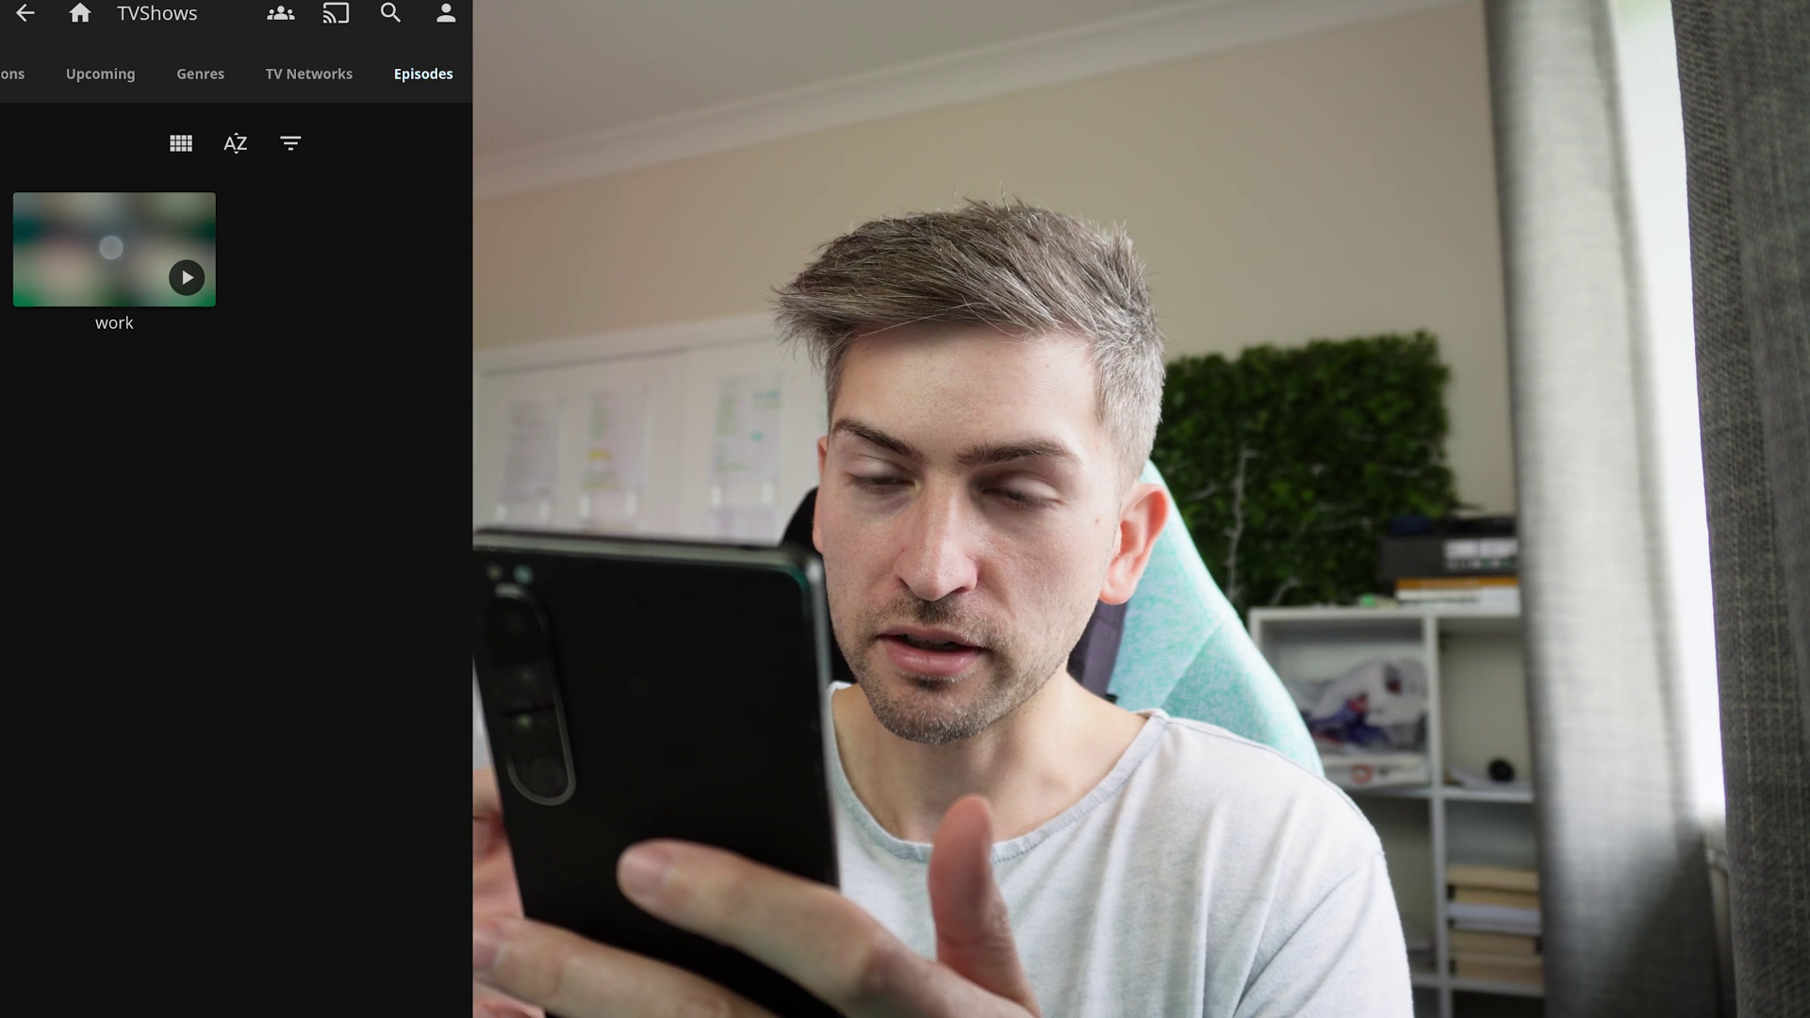
{"action": "left_click", "coordinate": [187, 277]}
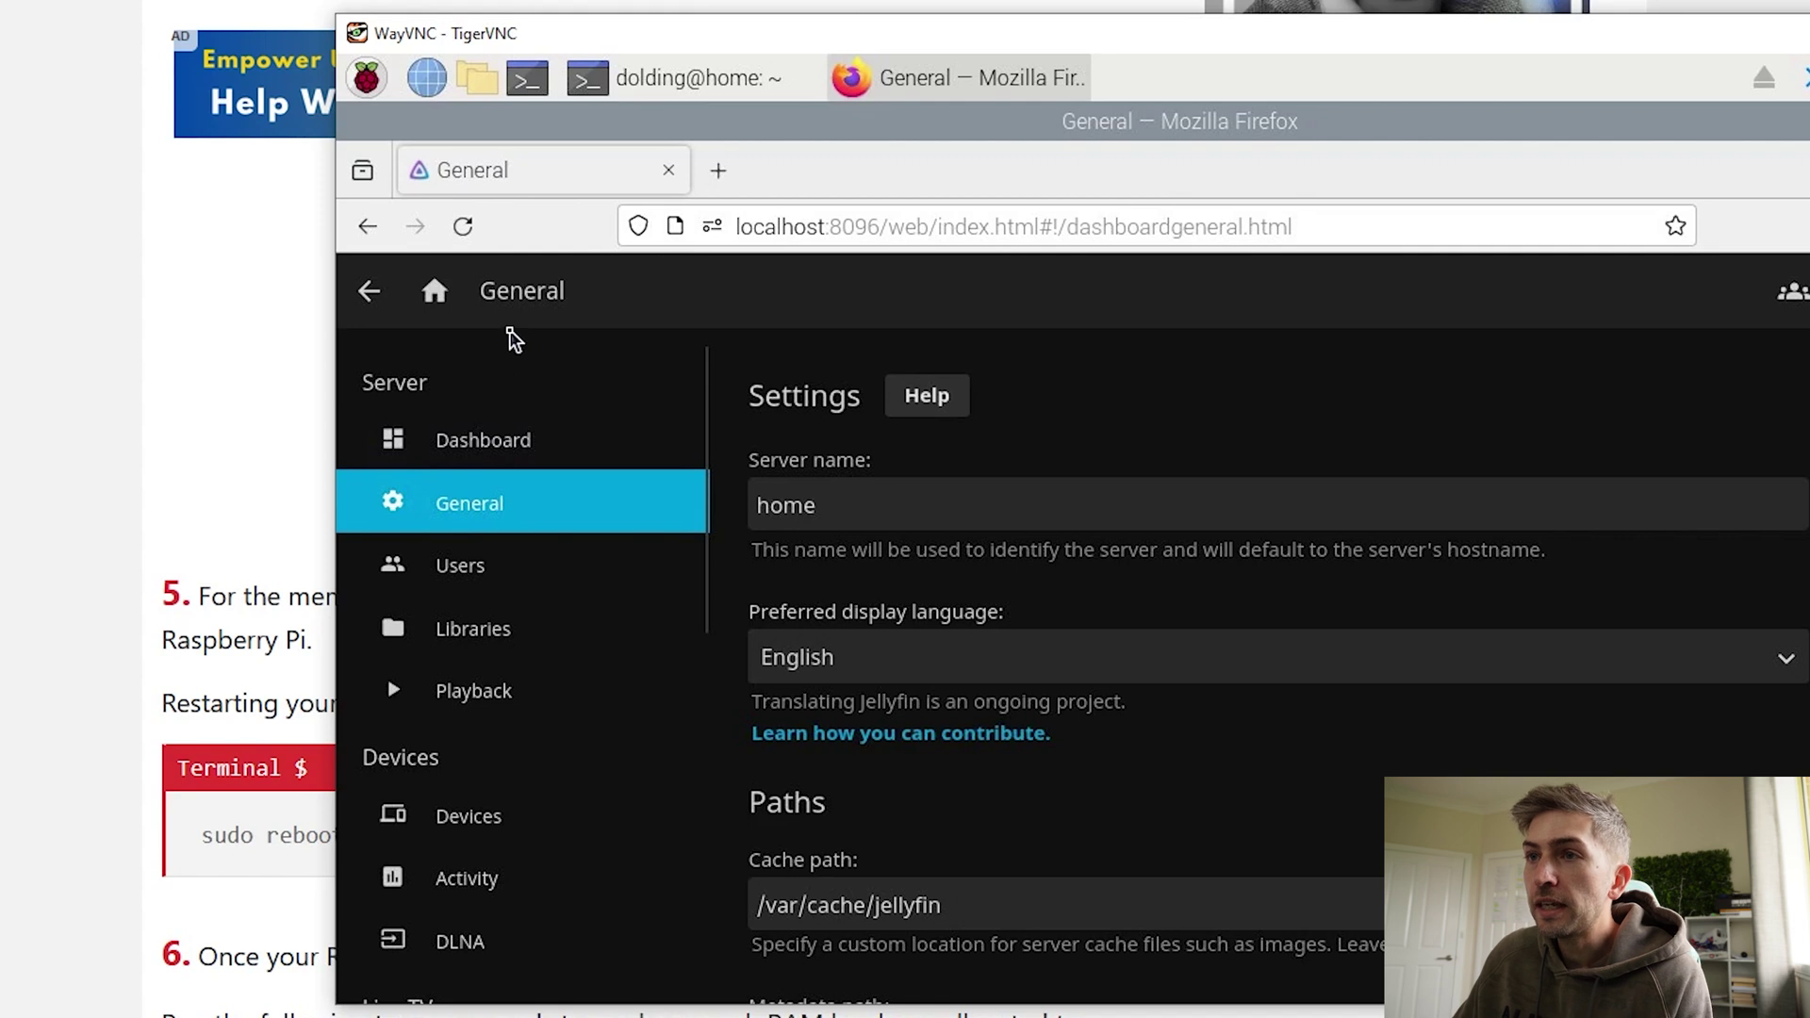
Step: Show the Playback transcoding settings with Video4Linux2 (V4L2) hardware acceleration and its options
{"action": "left_click", "coordinate": [502, 693]}
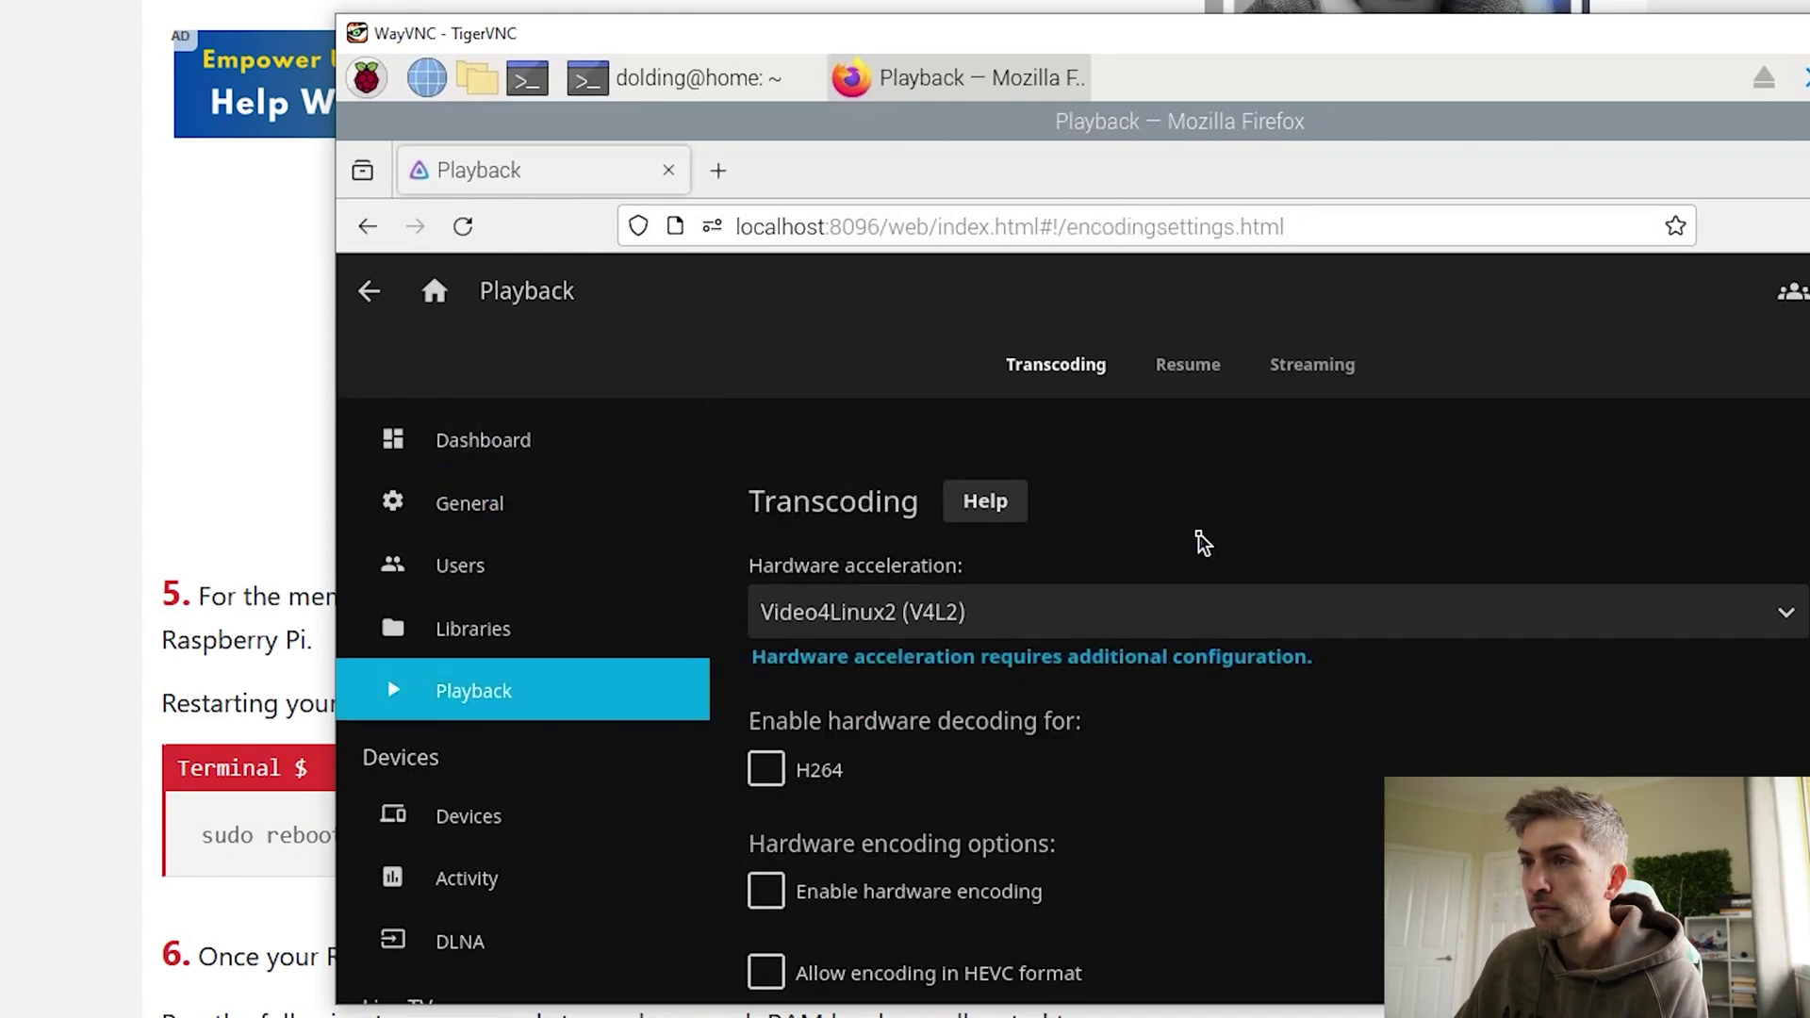
{"action": "scroll", "coordinate": [1197, 534], "scroll_direction": "down", "scroll_amount": 3}
{"action": "scroll", "coordinate": [948, 580], "scroll_direction": "up", "scroll_amount": 3}
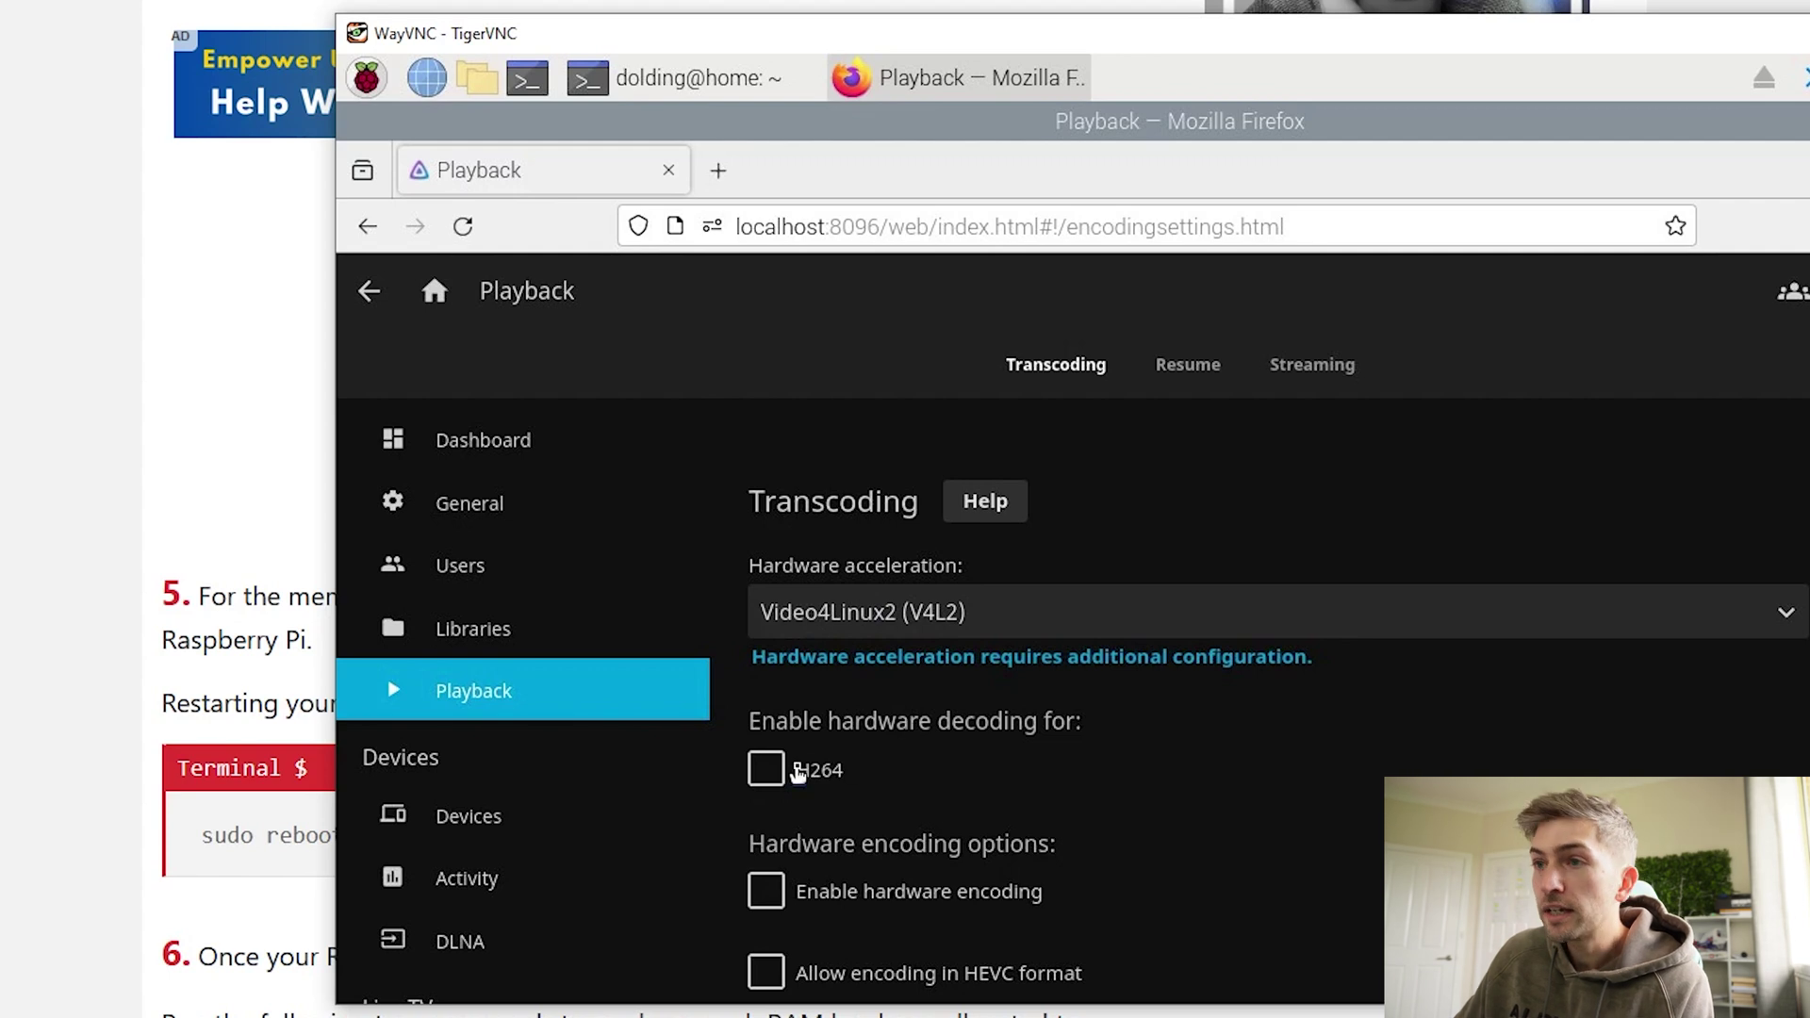
{"action": "scroll", "coordinate": [888, 823], "scroll_direction": "down", "scroll_amount": 3}
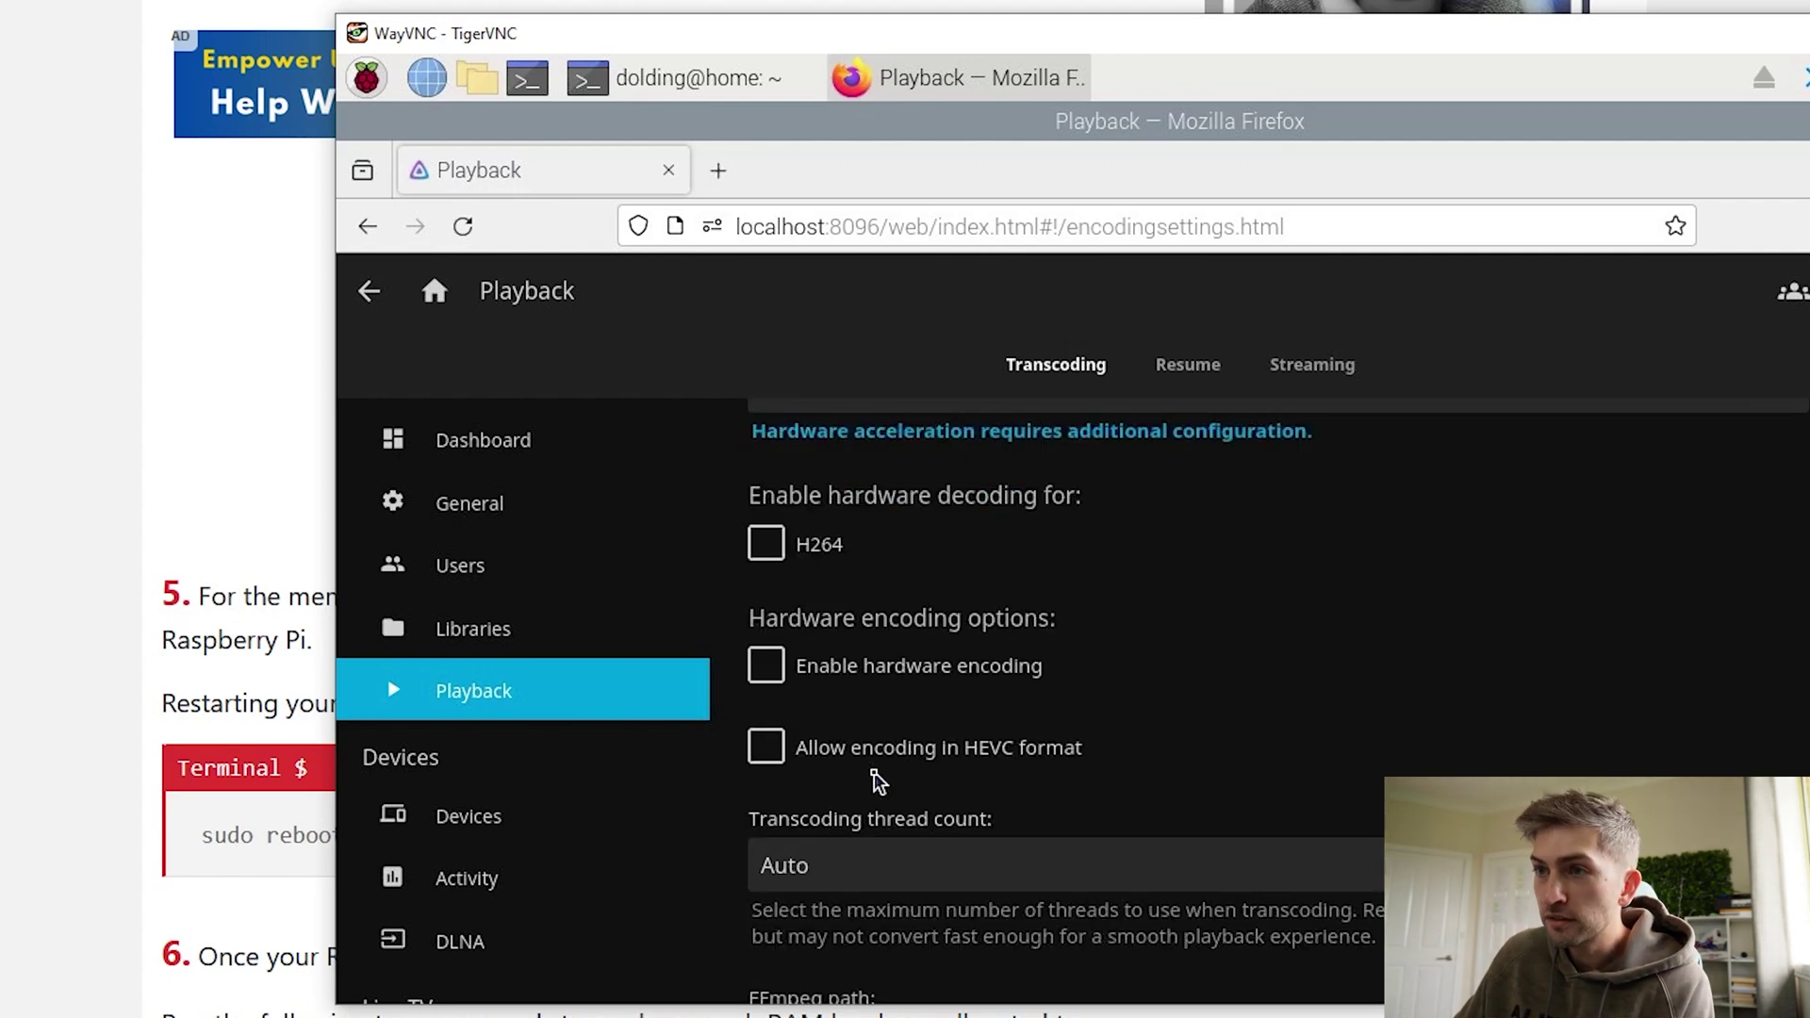
{"action": "scroll", "coordinate": [874, 772], "scroll_direction": "down", "scroll_amount": 3}
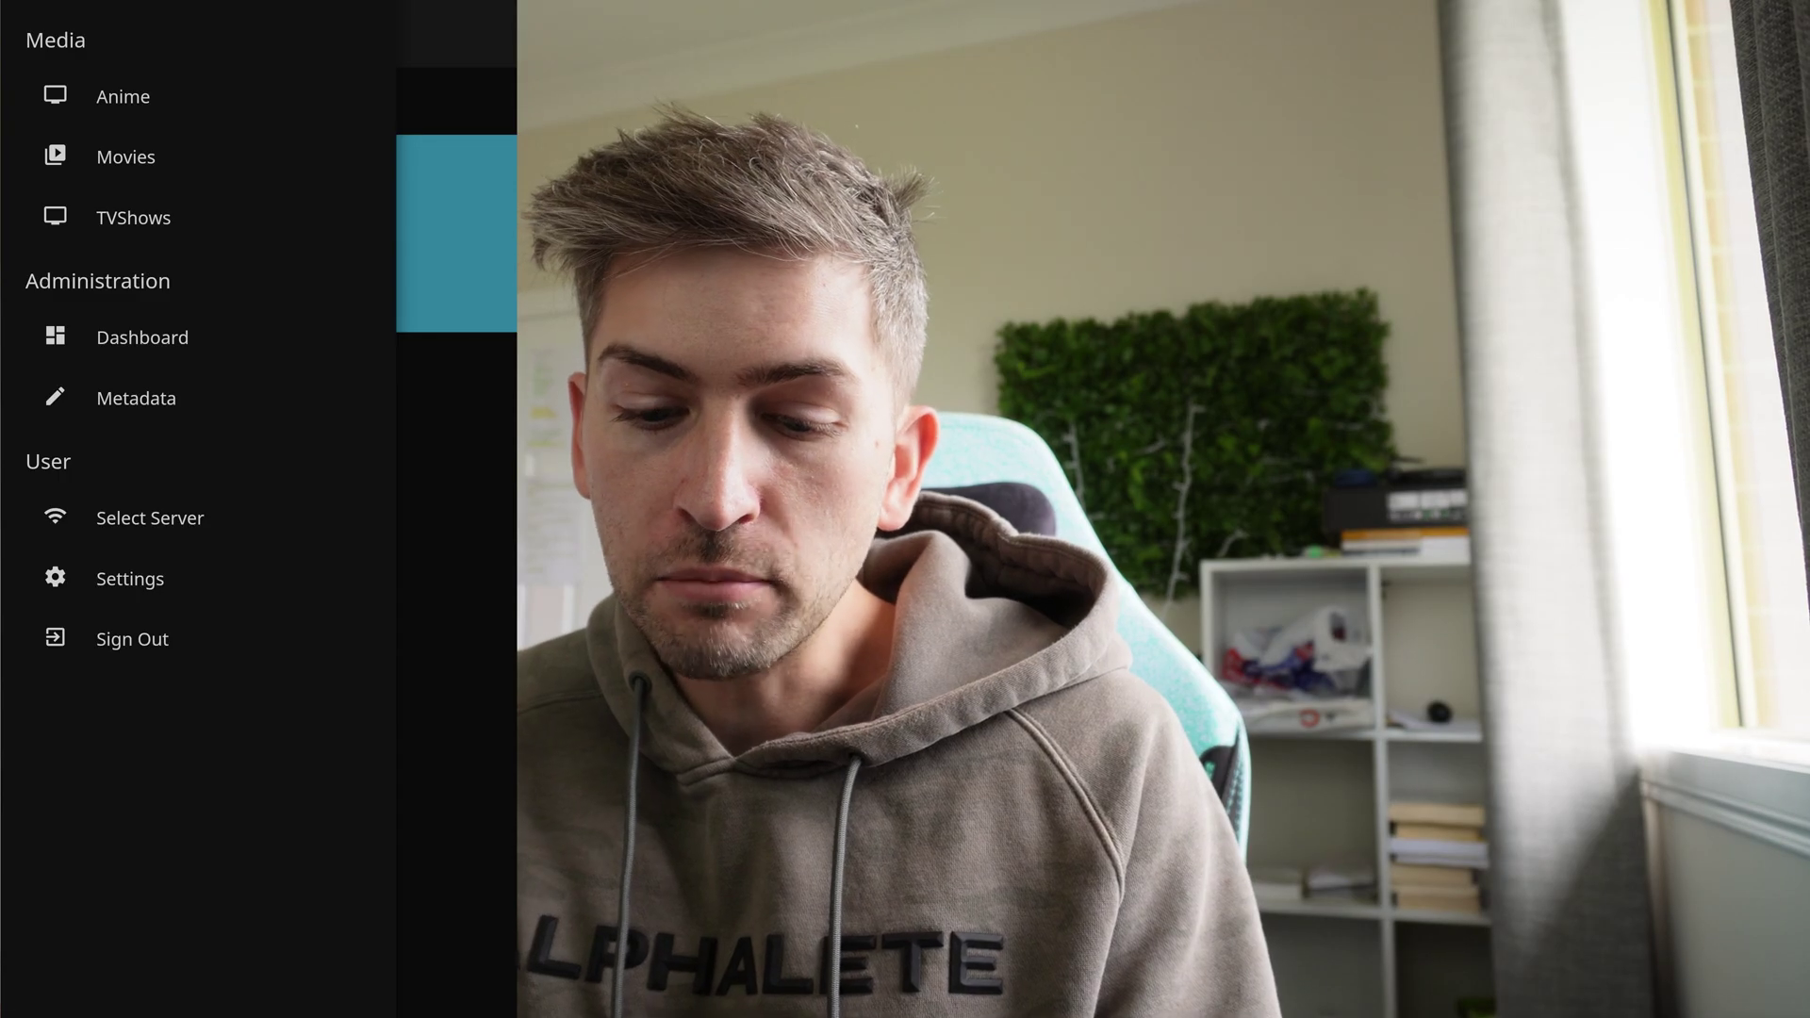
Step: Set the app's Client Settings video player type to Integrated player
{"action": "left_click", "coordinate": [108, 578]}
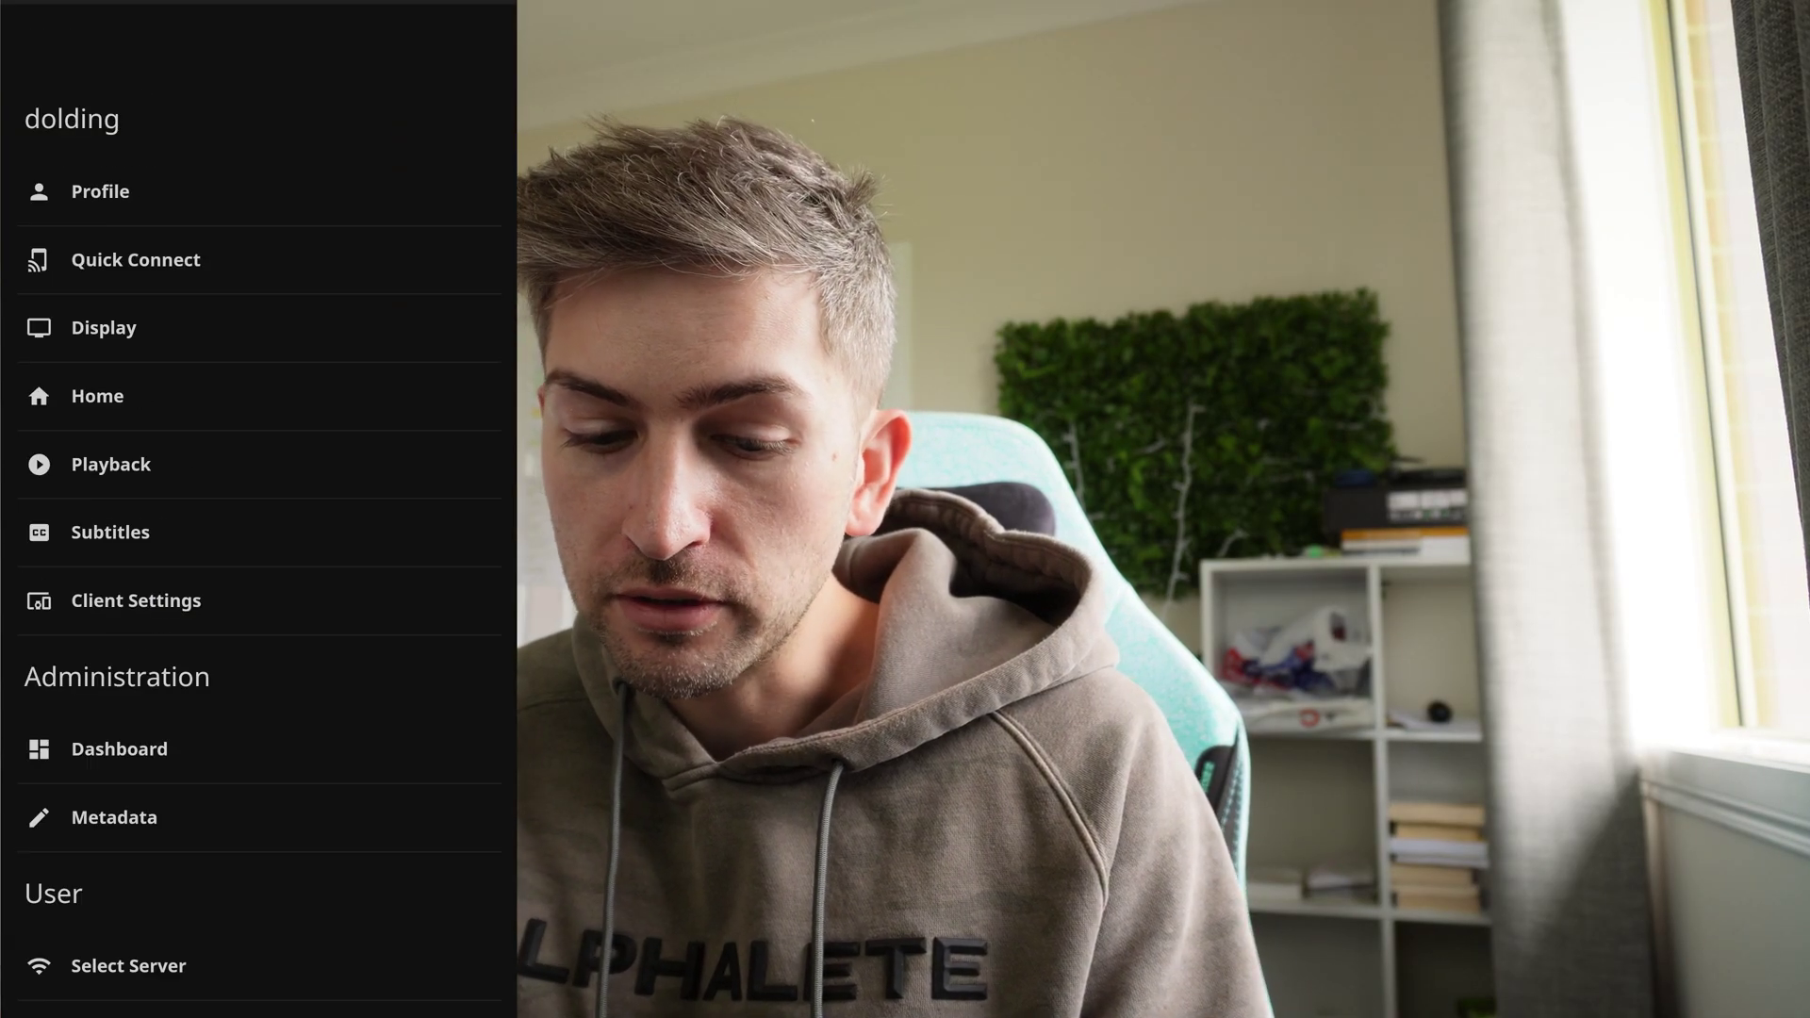
{"action": "left_click", "coordinate": [292, 602]}
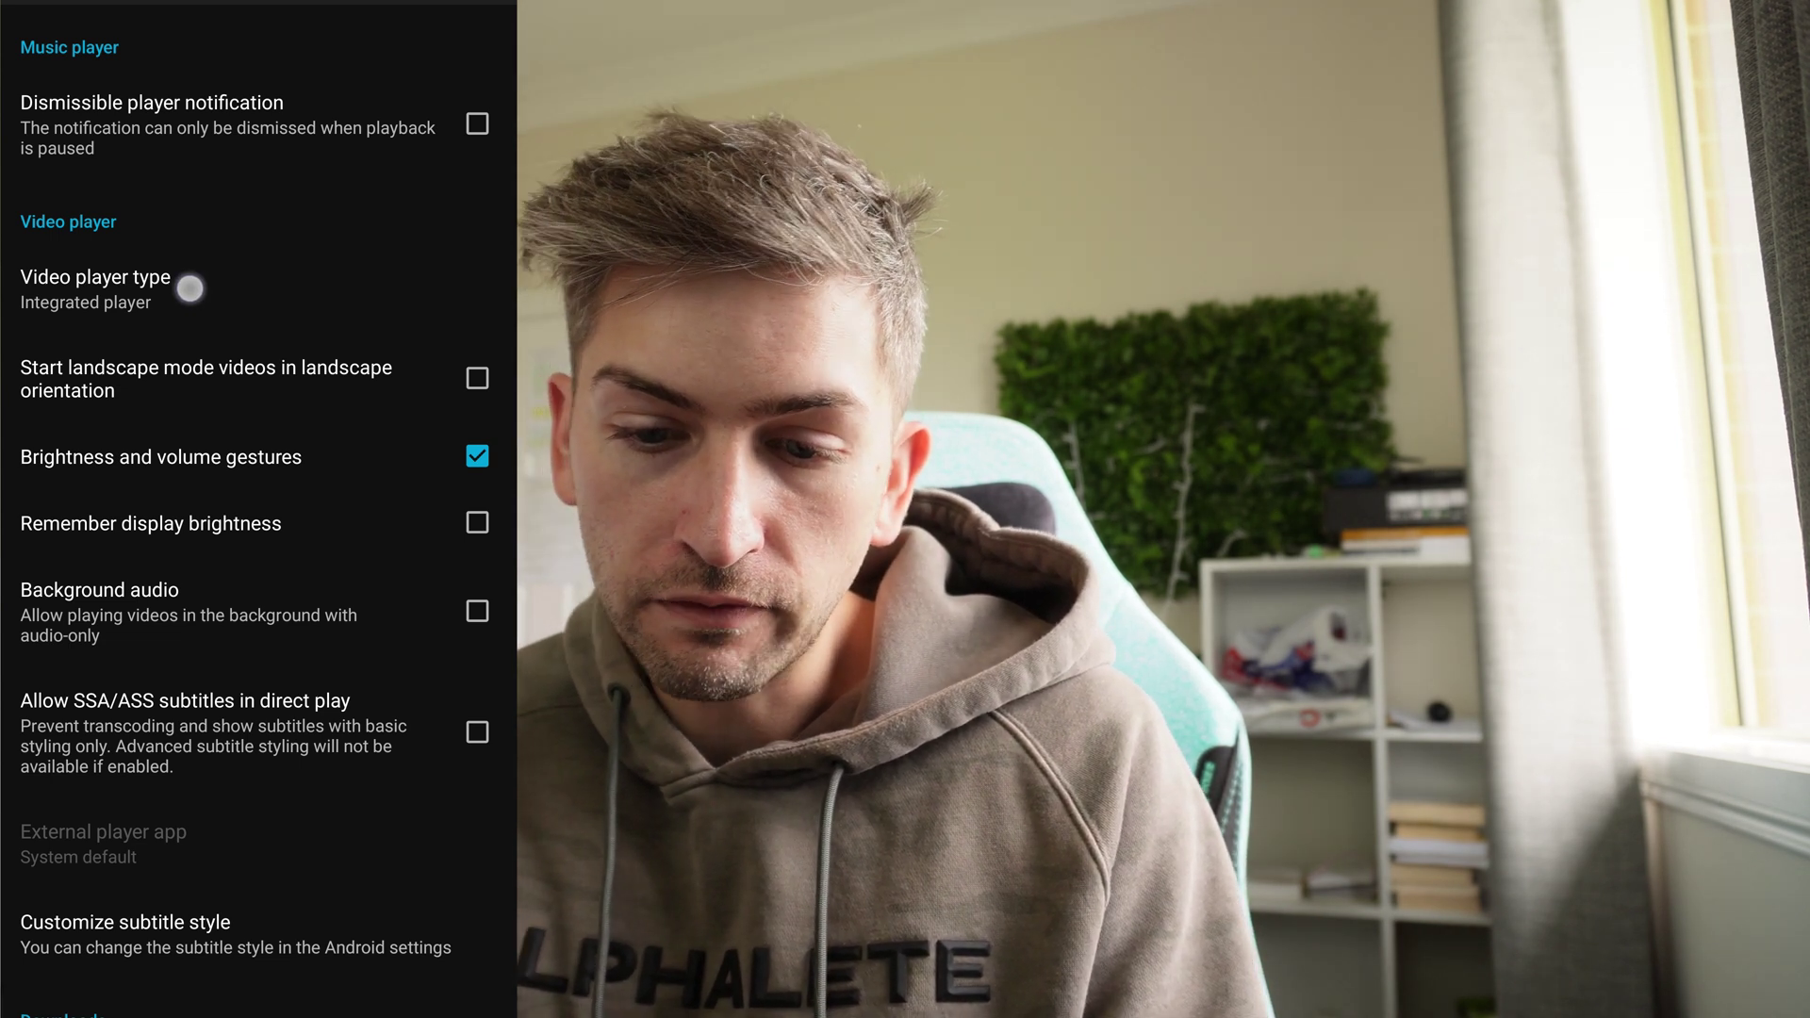
{"action": "left_click", "coordinate": [190, 287]}
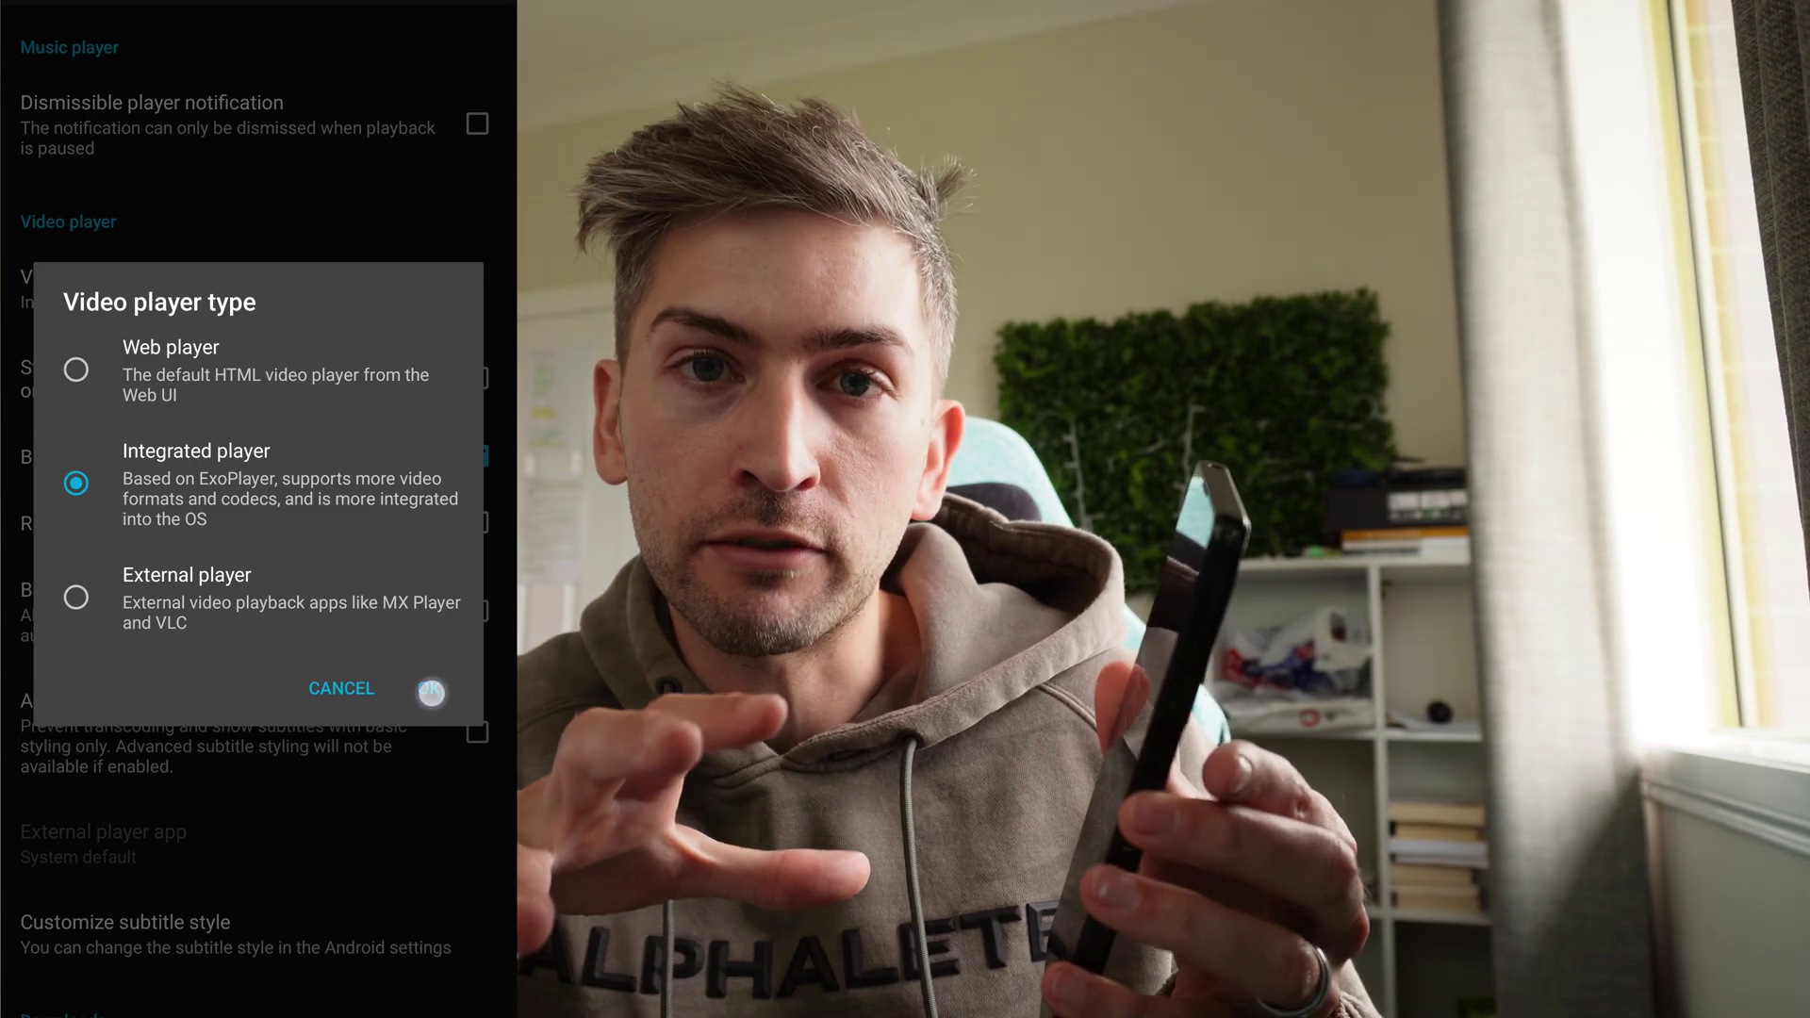
{"action": "left_click", "coordinate": [431, 692]}
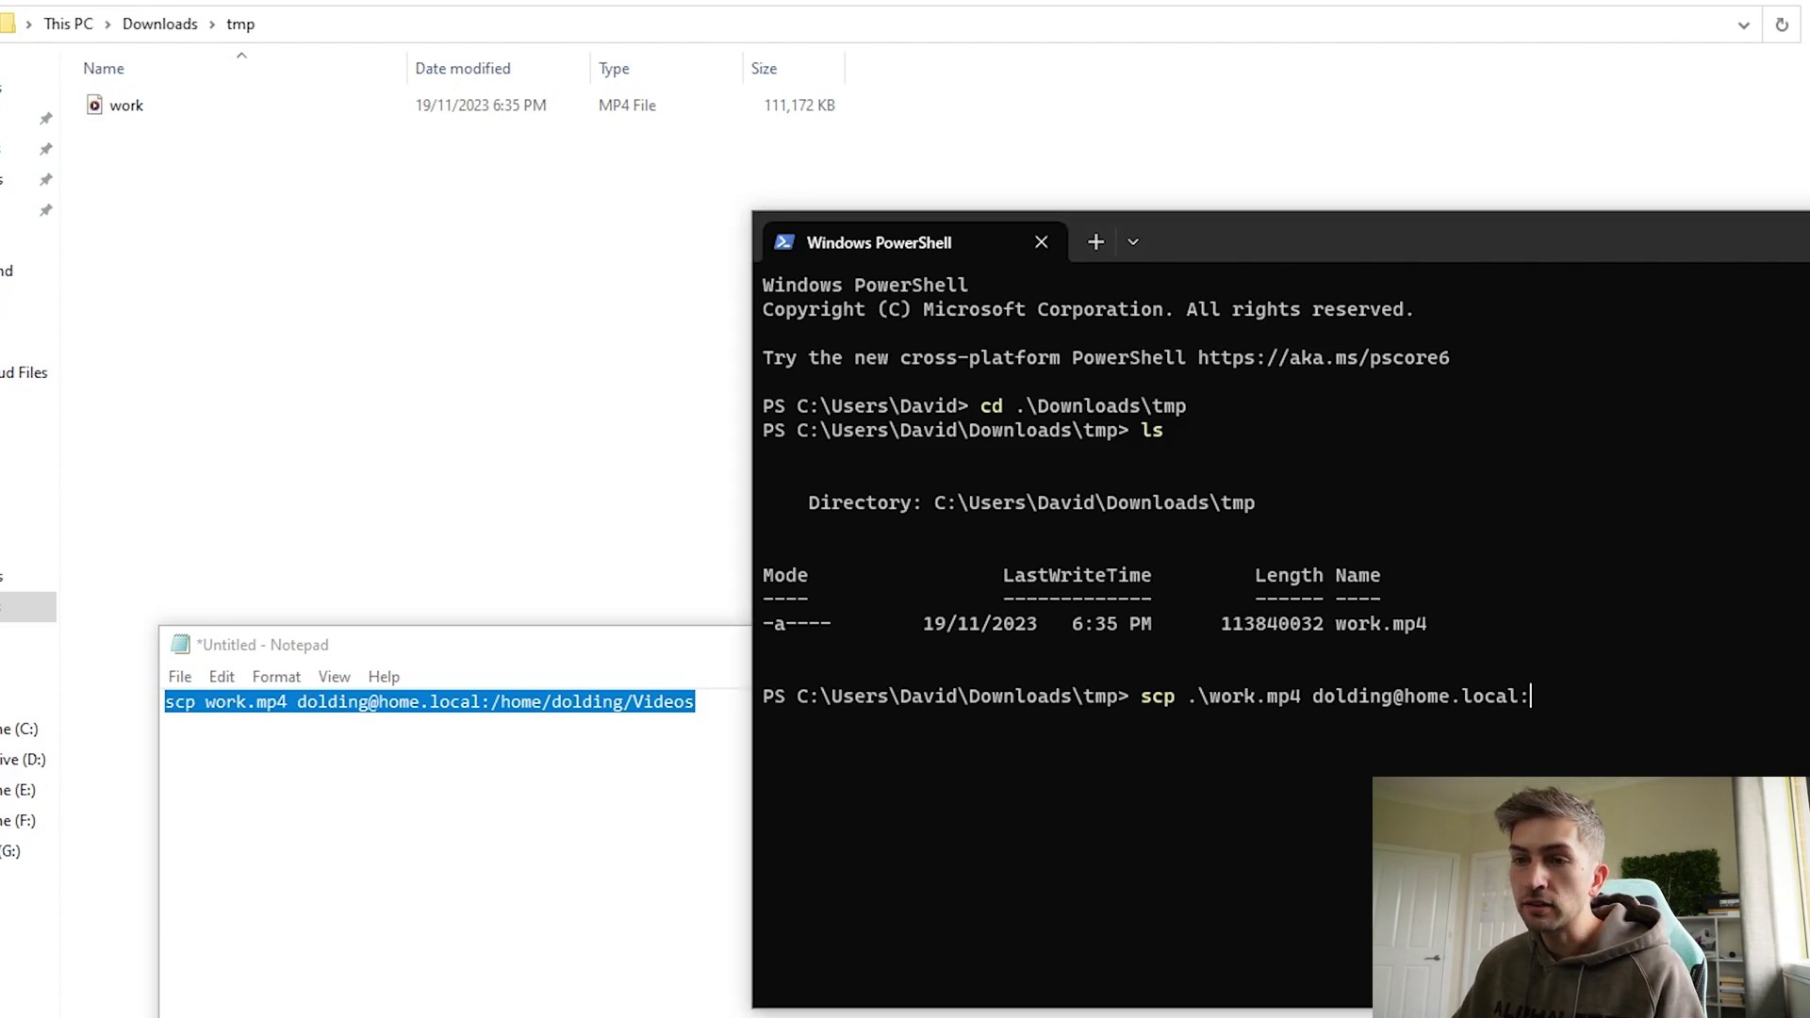
Step: Copy the Expansion drive's Movies folder path from the Pi's file manager
{"action": "key", "text": "alt+Tab"}
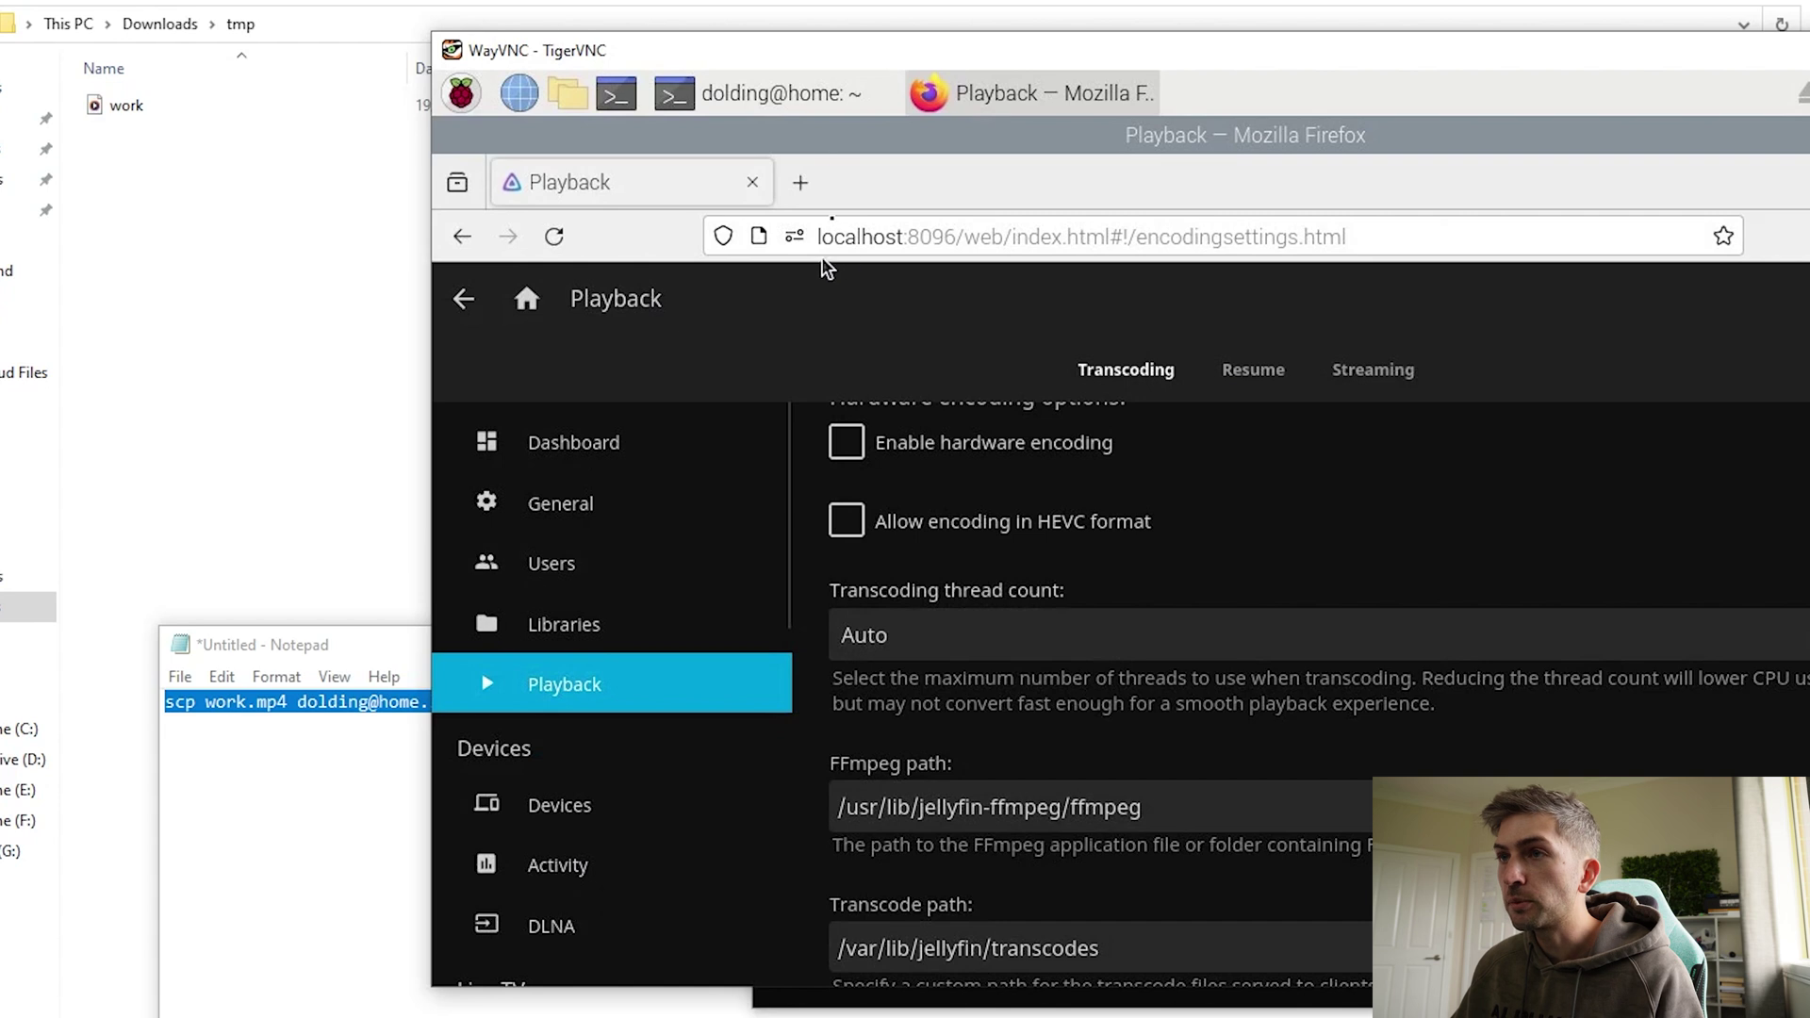
{"action": "left_click", "coordinate": [571, 106]}
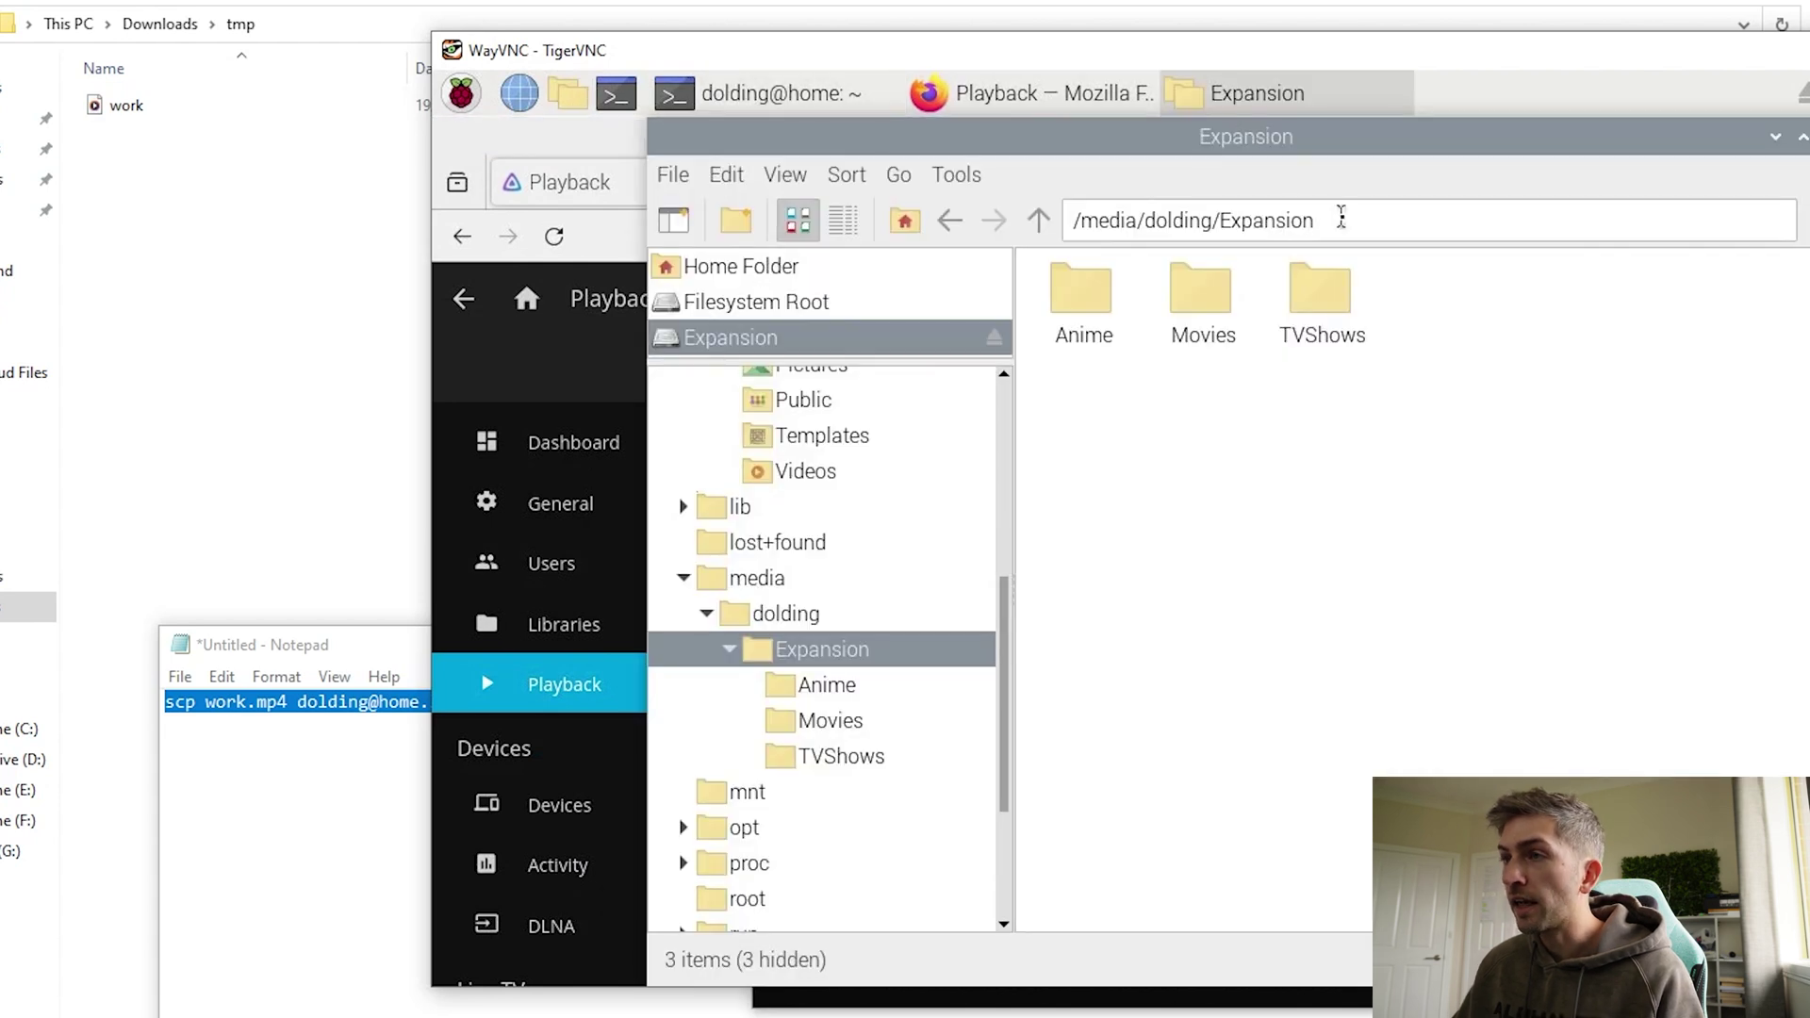
{"action": "double_click", "coordinate": [1227, 292]}
{"action": "left_click_drag", "start_coordinate": [1448, 223], "coordinate": [1087, 213]}
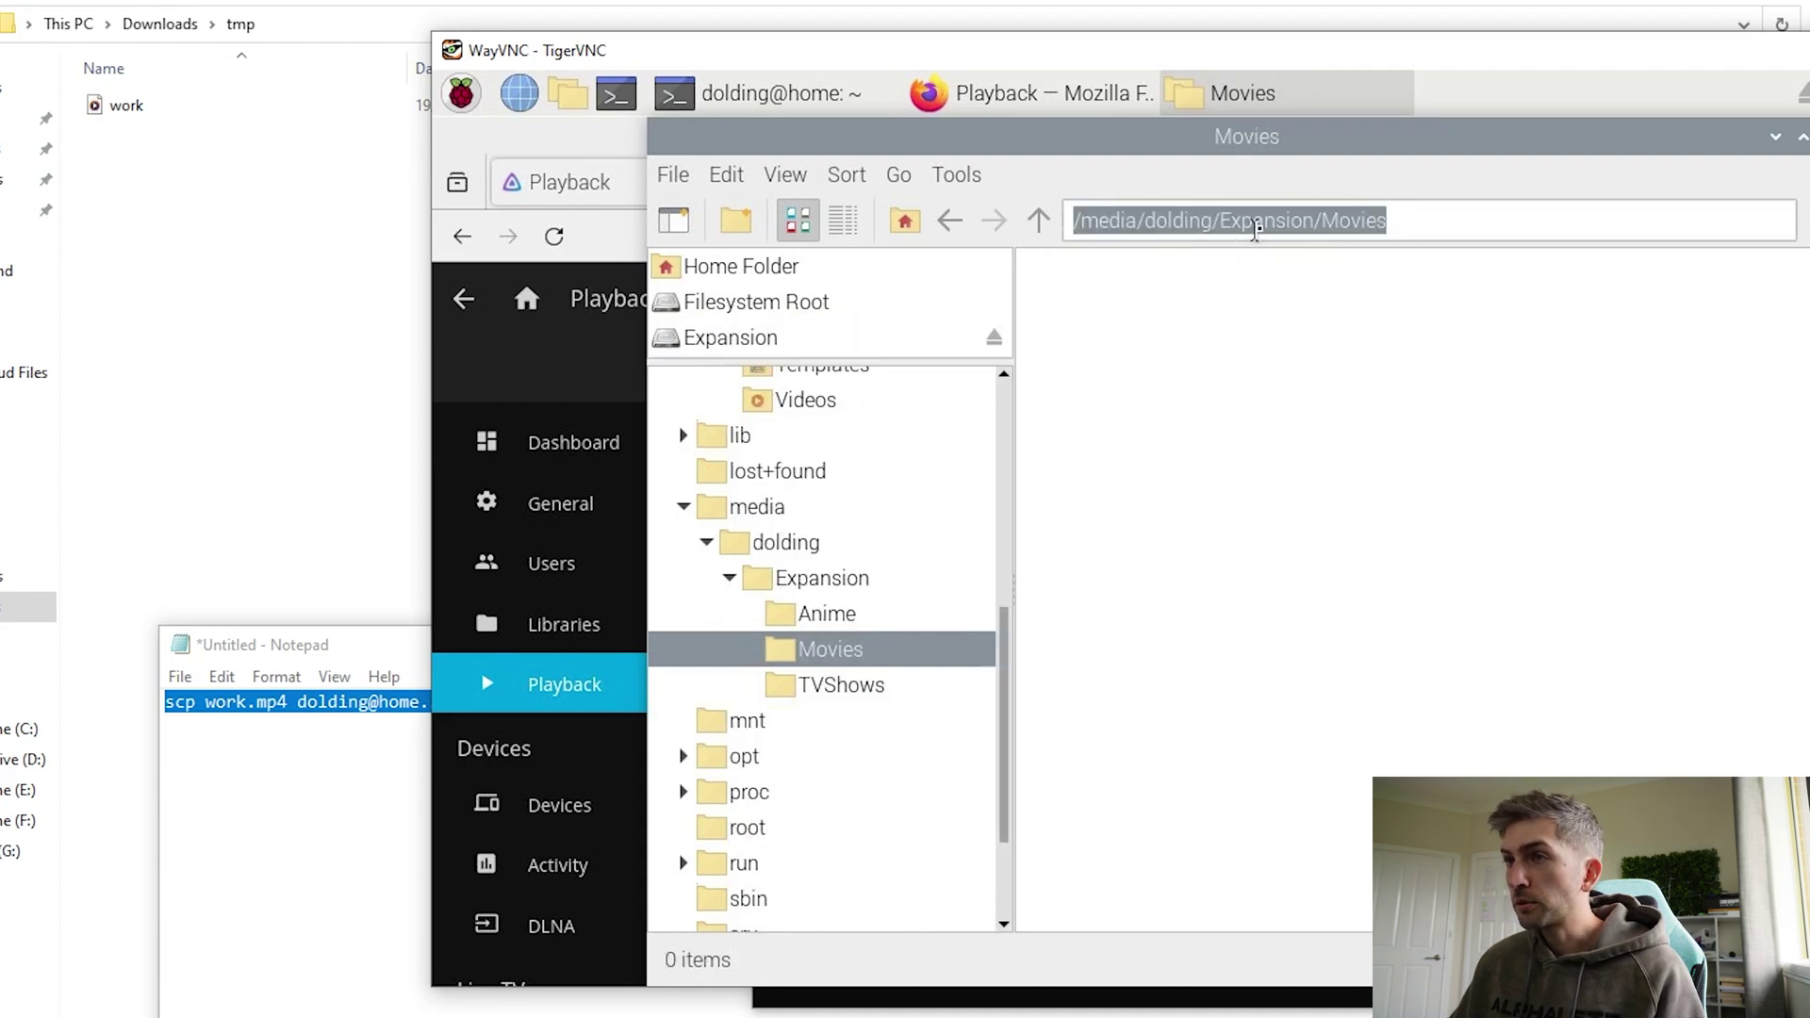
{"action": "right_click", "coordinate": [1264, 219]}
{"action": "left_click", "coordinate": [1355, 282]}
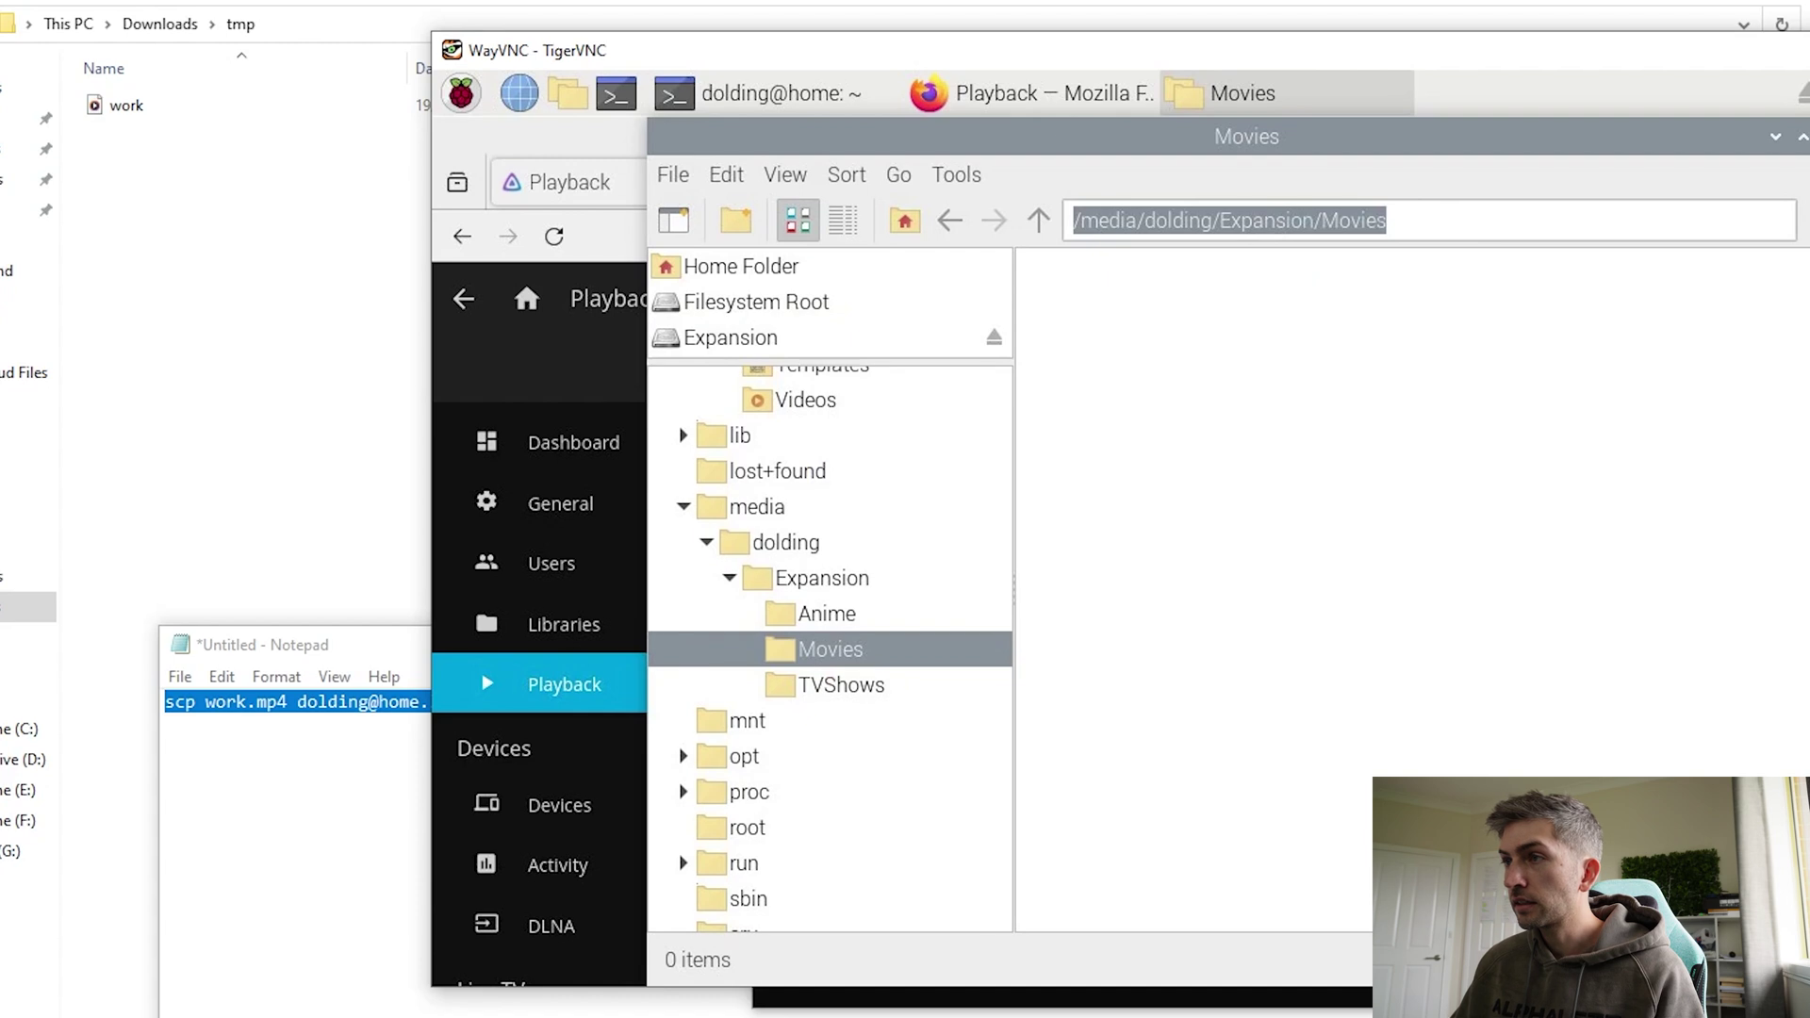
Step: Run the scp copy of work.mp4 to that Movies path and enter the password
{"action": "key", "text": "alt+Tab"}
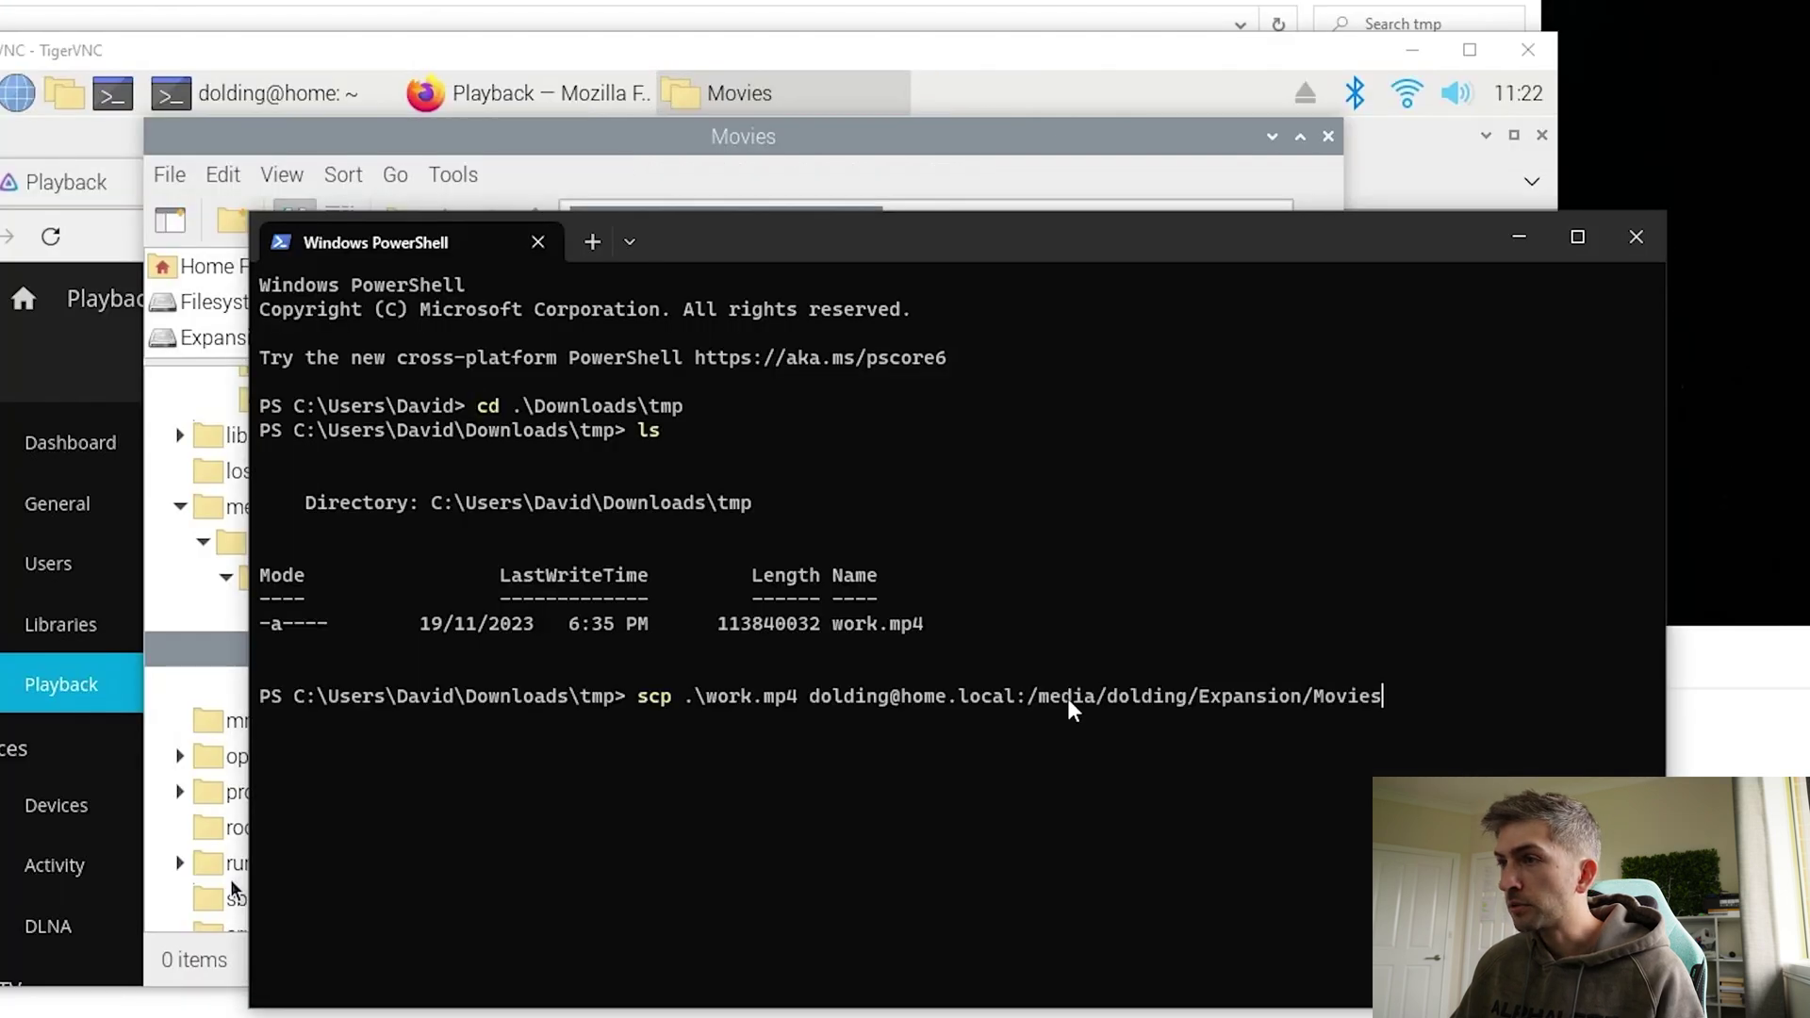
{"action": "key", "text": "Return"}
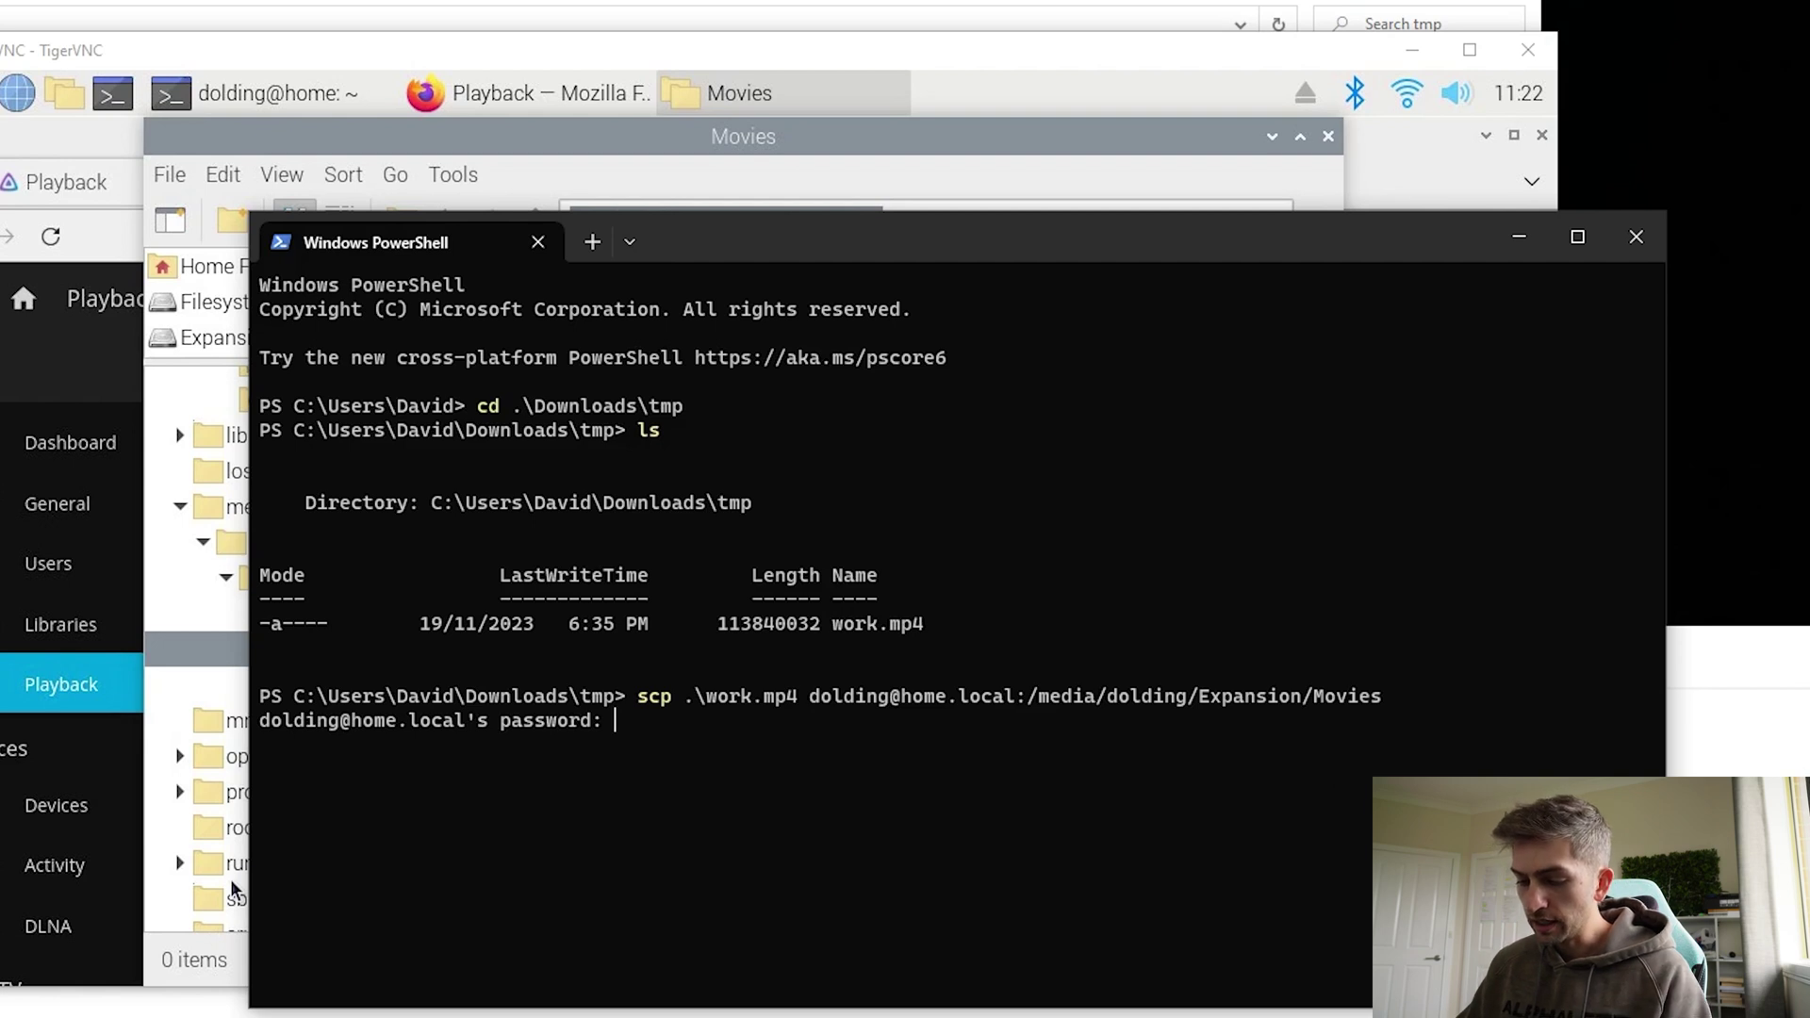
{"action": "key", "text": "Return"}
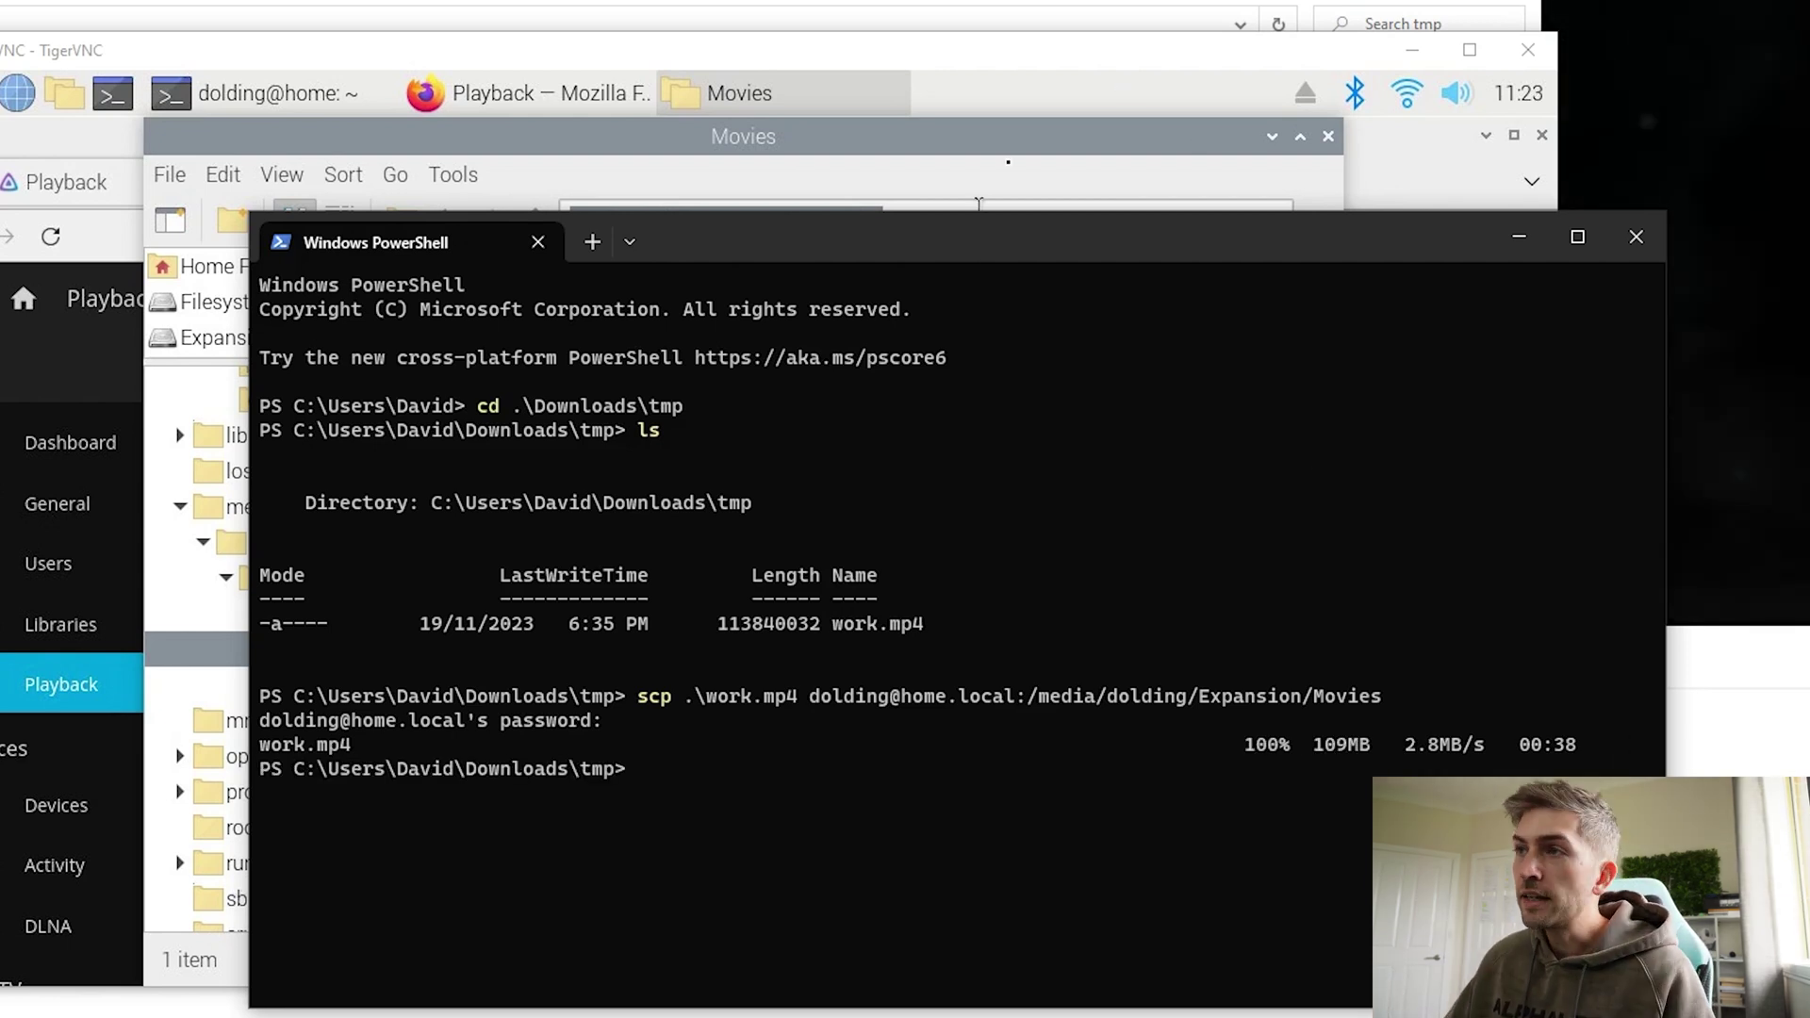
Step: Check that work.mp4 in the Movies folder is a 108.6 MiB MPEG-4 video
{"action": "left_click", "coordinate": [1044, 142]}
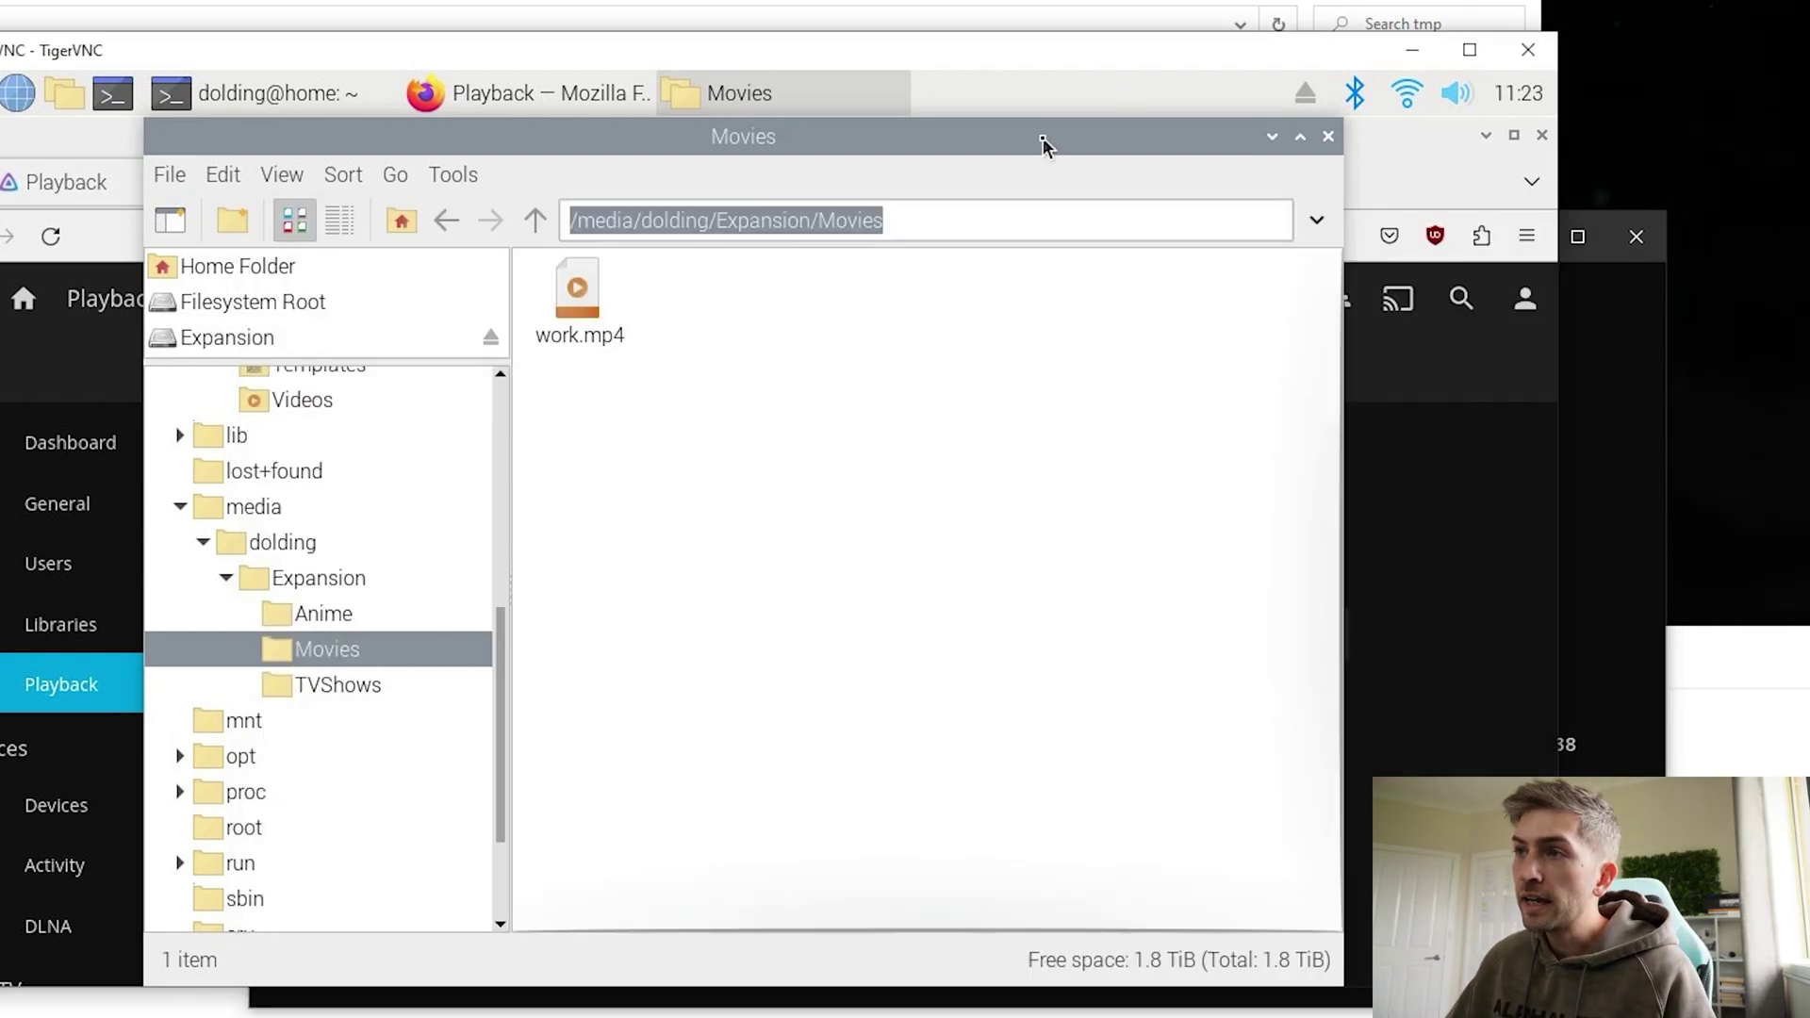
{"action": "left_click", "coordinate": [577, 300]}
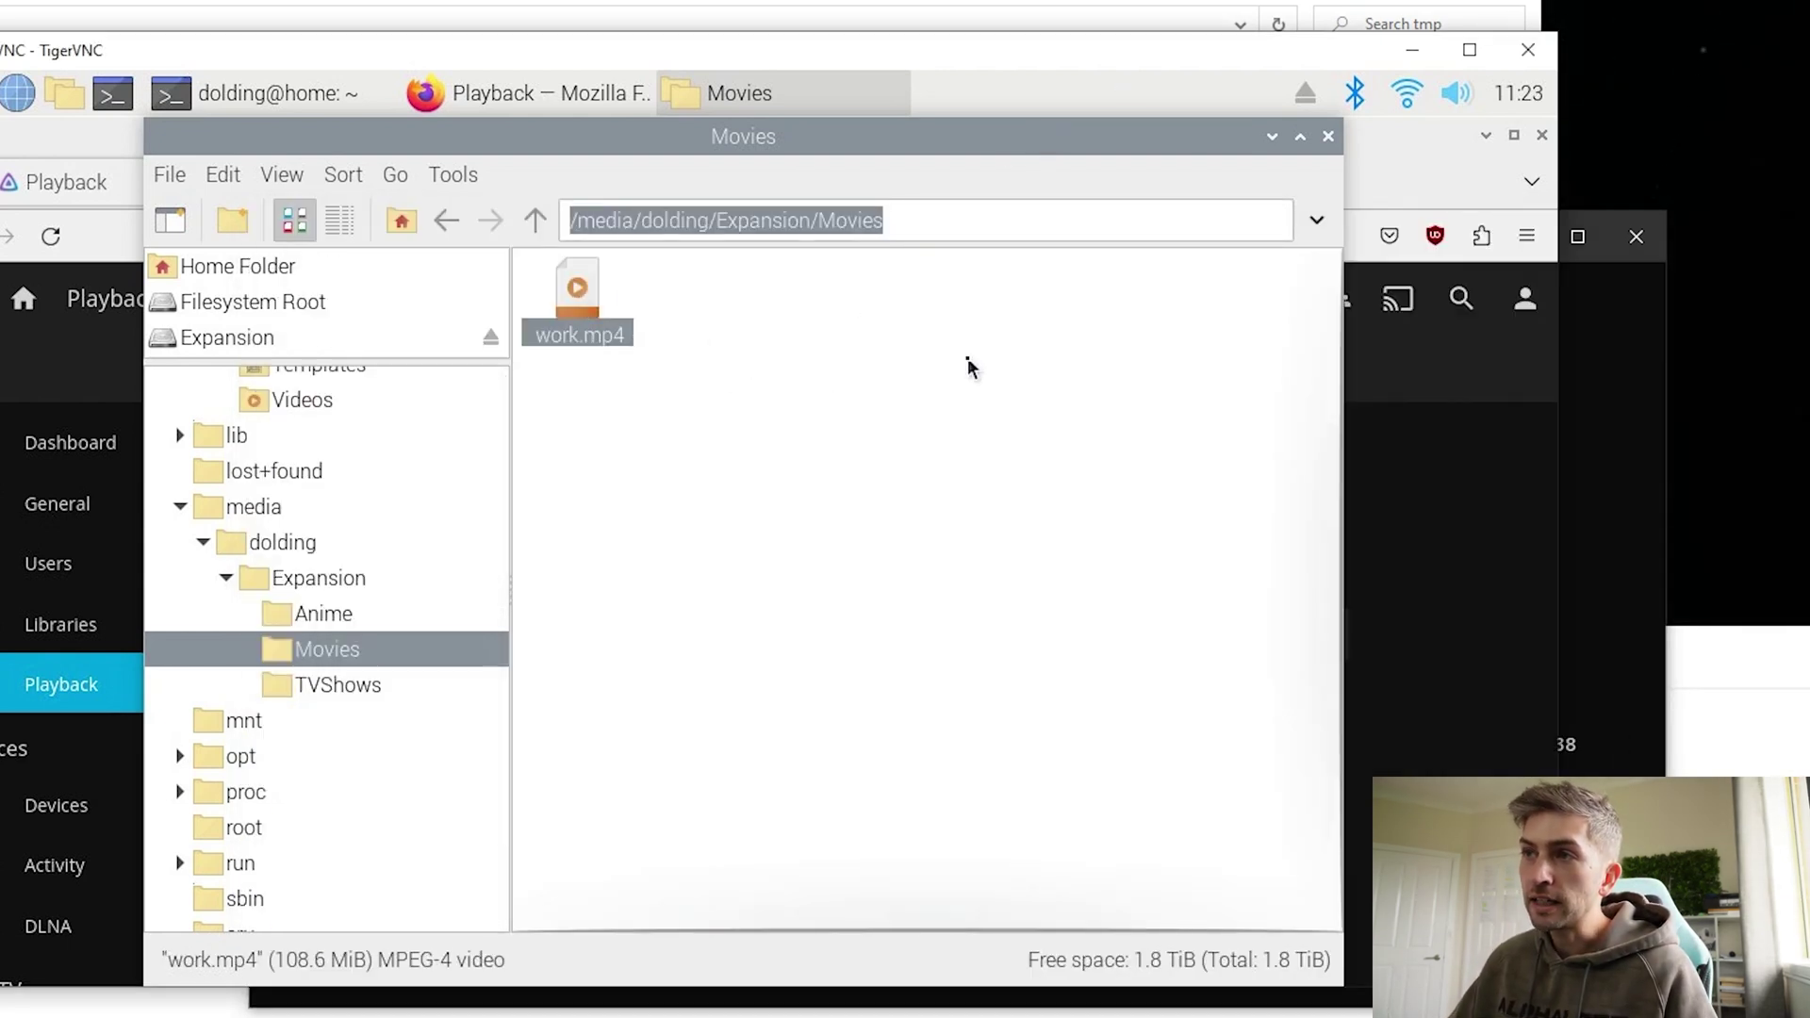